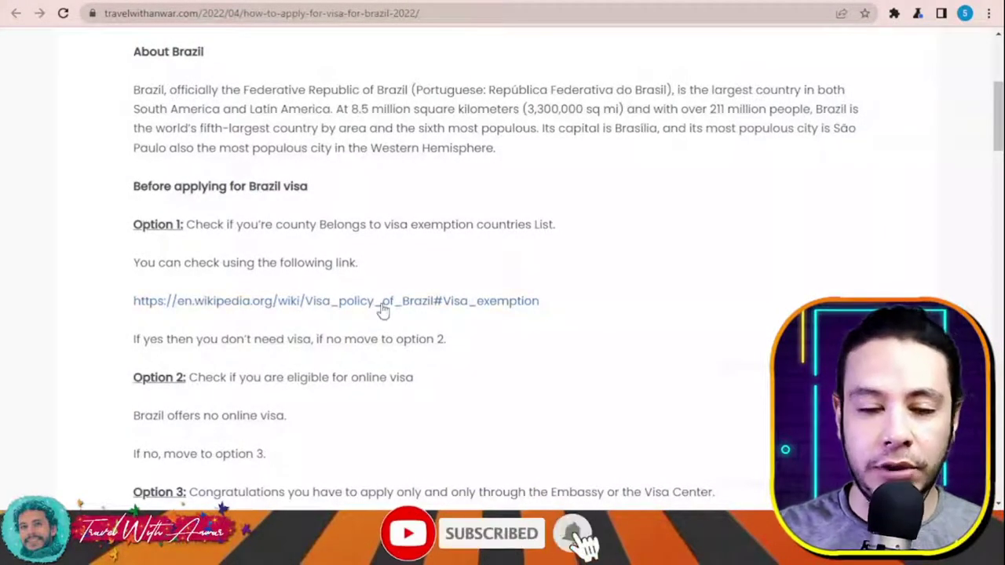
Follow the blog's link to Wikipedia's Brazil visa exemption page.
{"action": "left_click", "coordinate": [336, 300]}
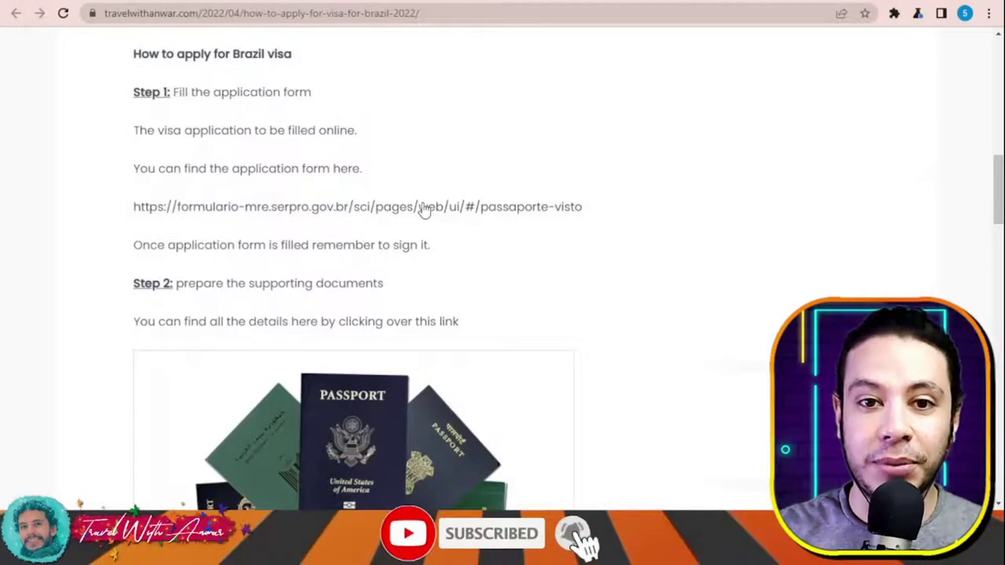
Open the online visa form in English, go to the VISA page and scroll to its captcha.
{"action": "left_click", "coordinate": [444, 214]}
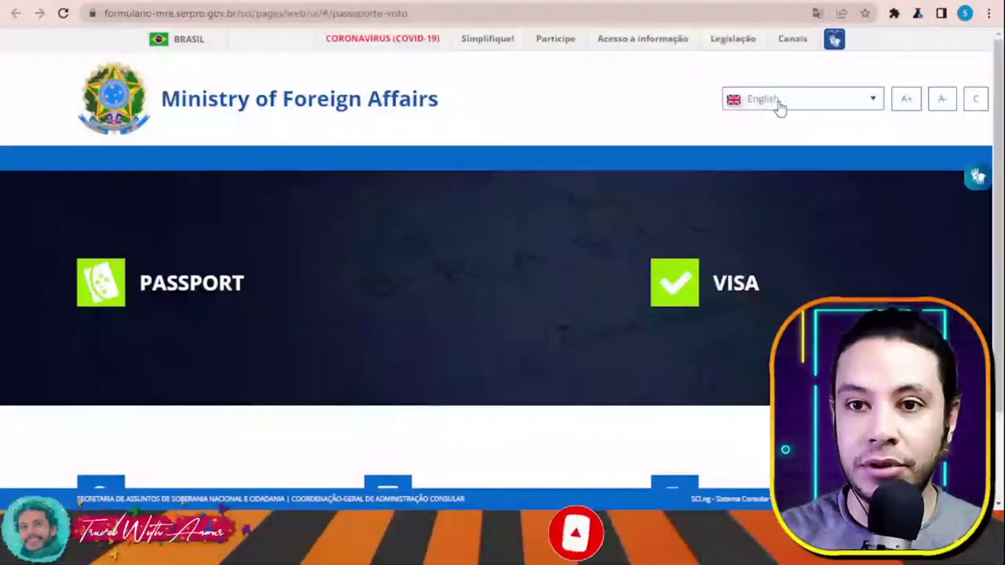
{"action": "left_click", "coordinate": [780, 108]}
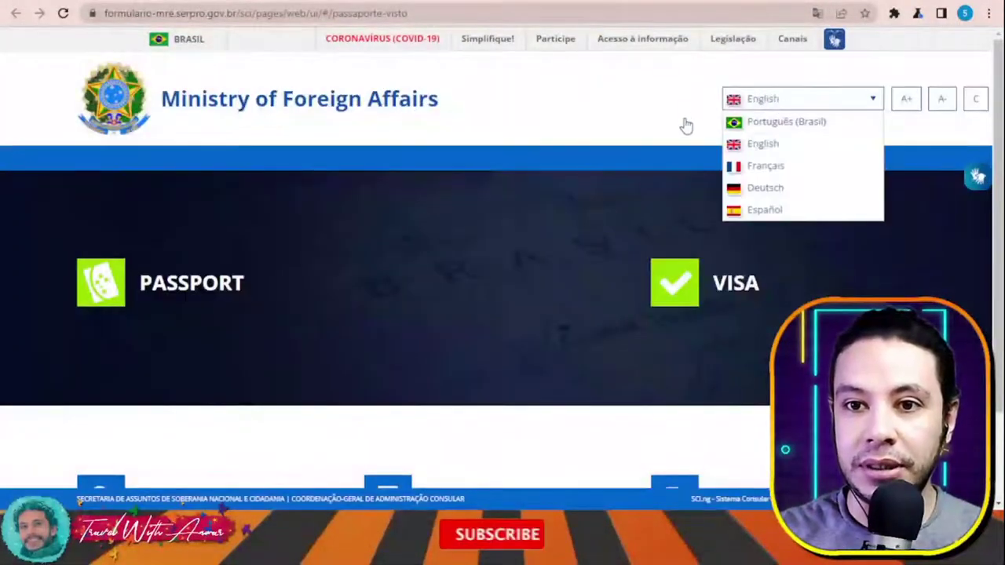
{"action": "left_click", "coordinate": [763, 143]}
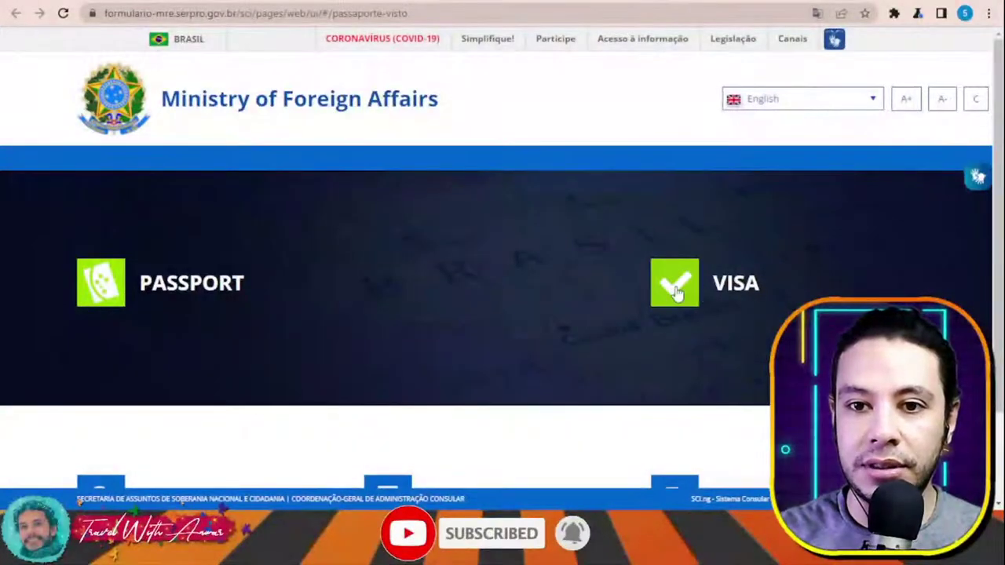
{"action": "left_click", "coordinate": [683, 290]}
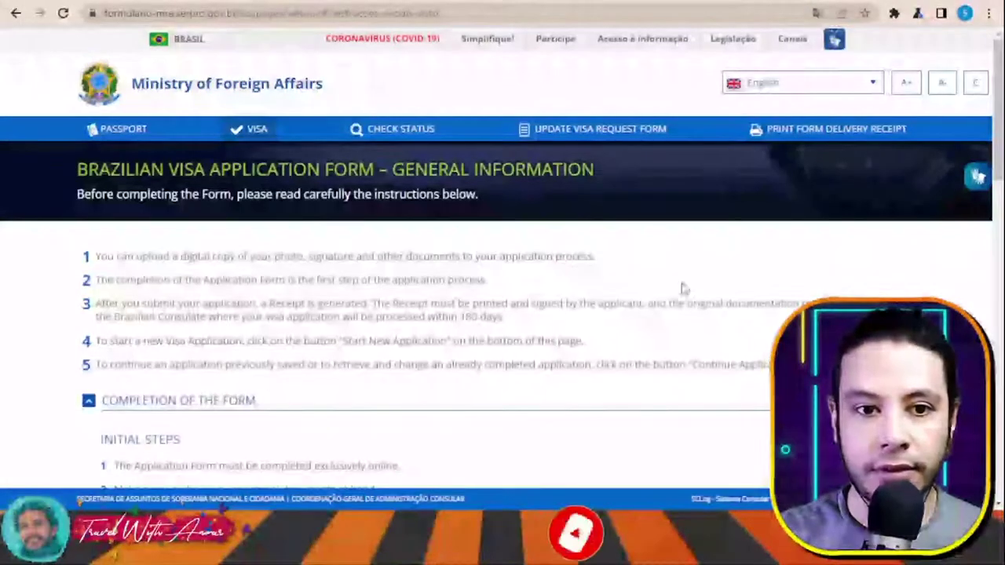
{"action": "scroll", "coordinate": [659, 291], "scroll_direction": "down", "scroll_amount": 4}
{"action": "scroll", "coordinate": [664, 291], "scroll_direction": "down", "scroll_amount": 8}
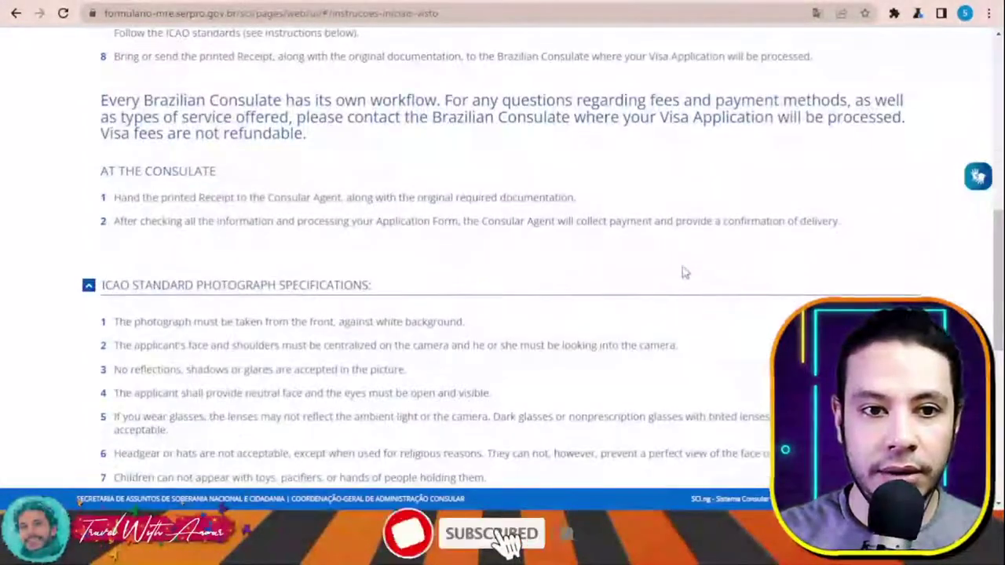
{"action": "scroll", "coordinate": [687, 271], "scroll_direction": "down", "scroll_amount": 3}
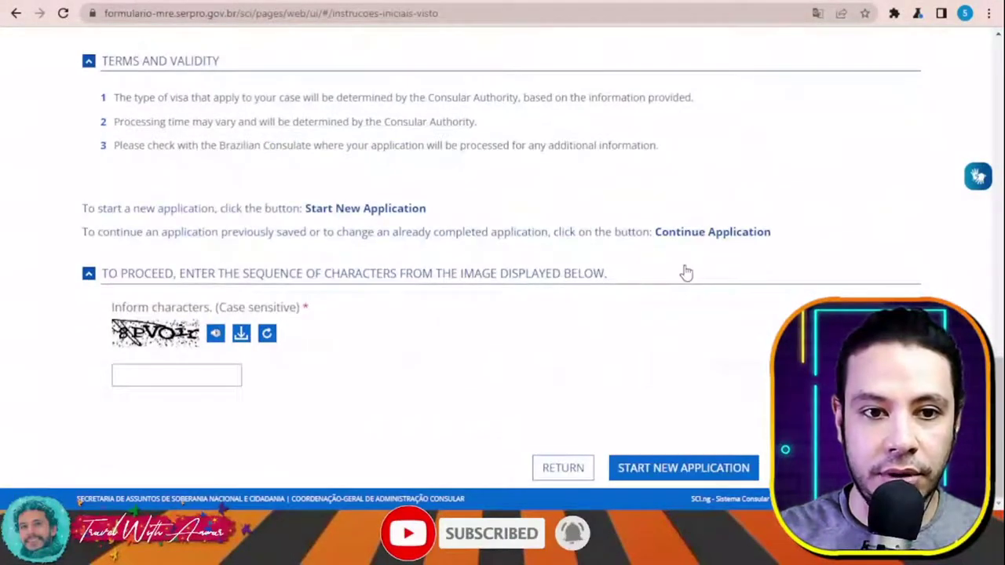
Enter captcha 8PVO1r, then retry with h93jsr and start a new application.
{"action": "left_click", "coordinate": [175, 378]}
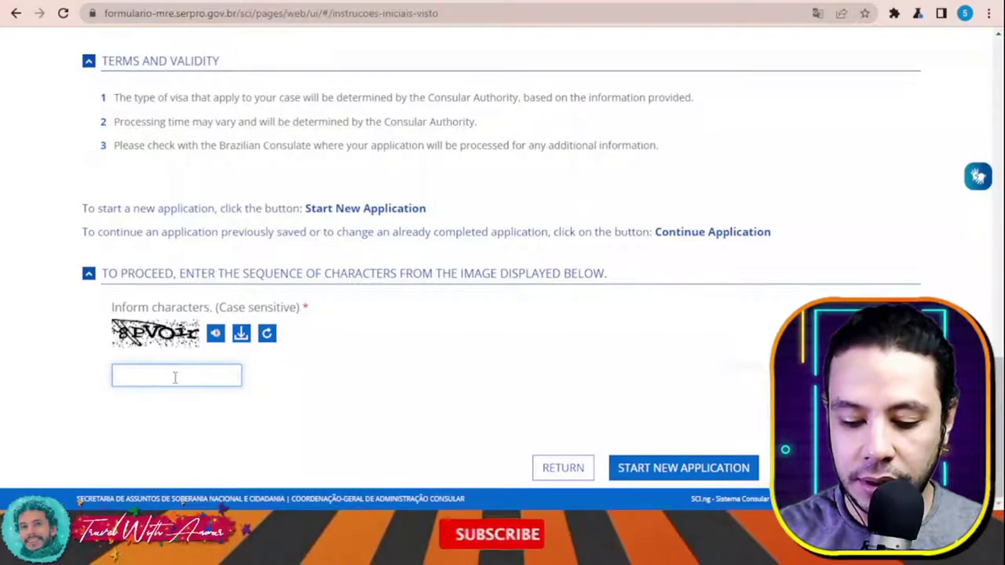
{"action": "type", "text": "8P"}
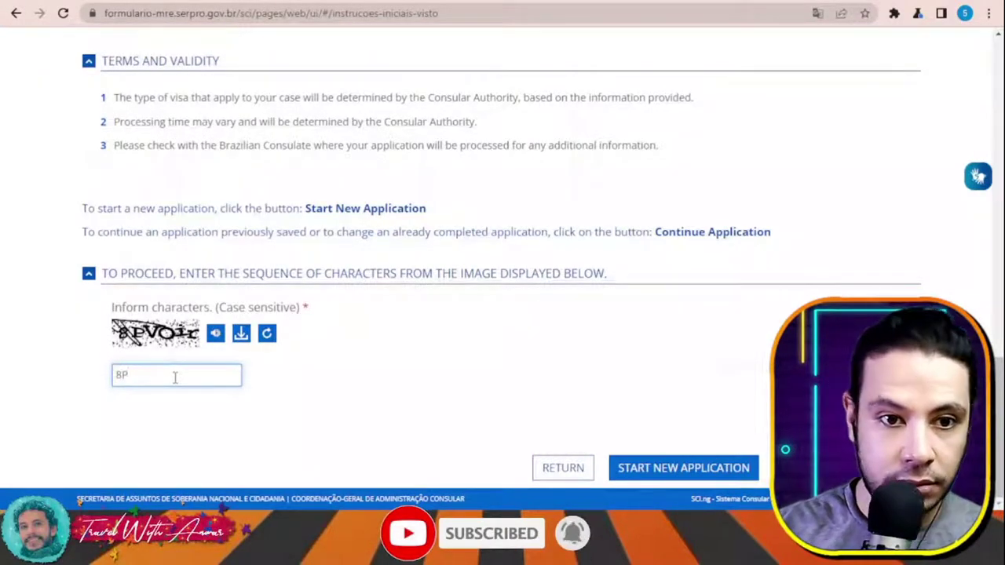
{"action": "type", "text": "VO1r"}
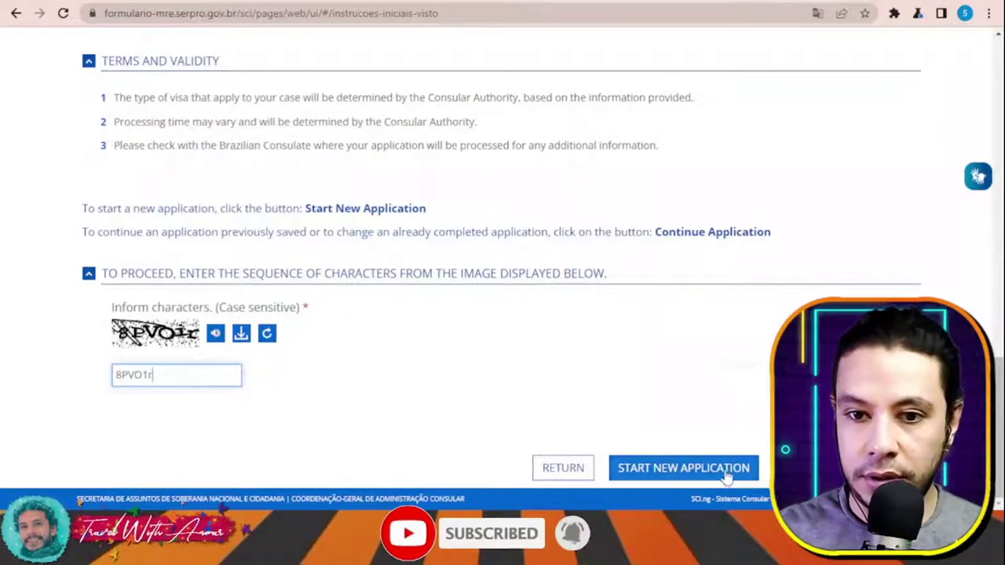
{"action": "left_click", "coordinate": [702, 468]}
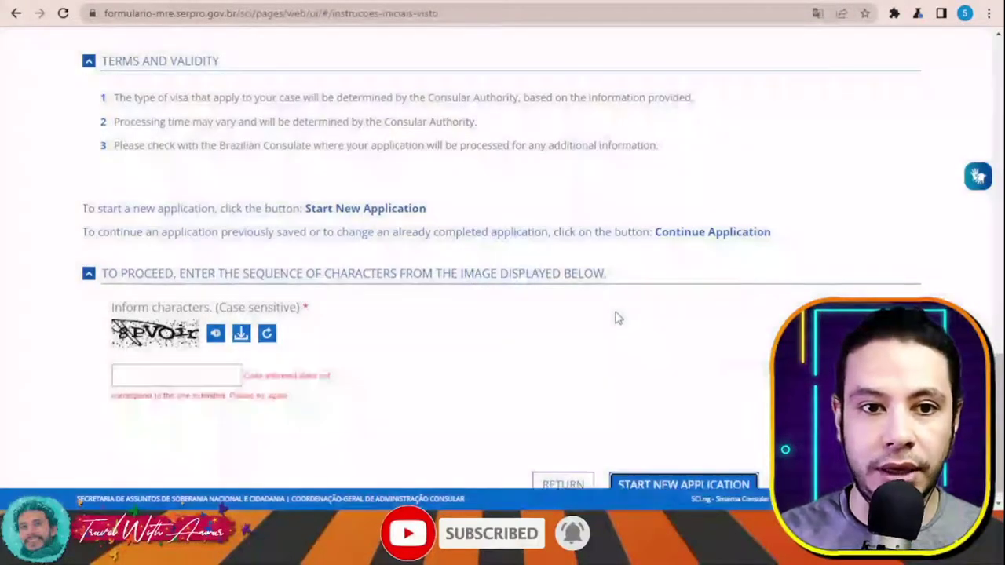
{"action": "left_click", "coordinate": [173, 378]}
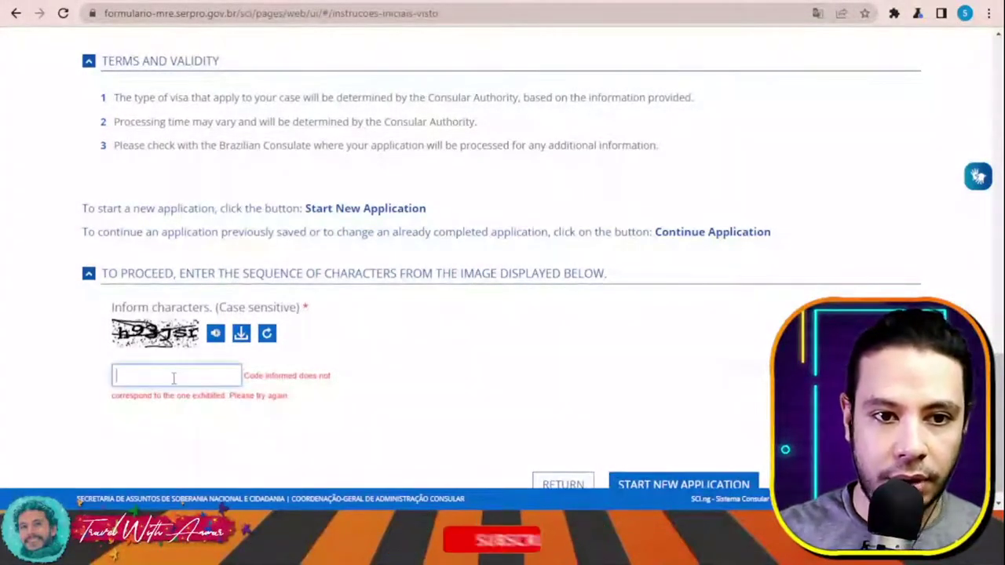
{"action": "type", "text": "h93"}
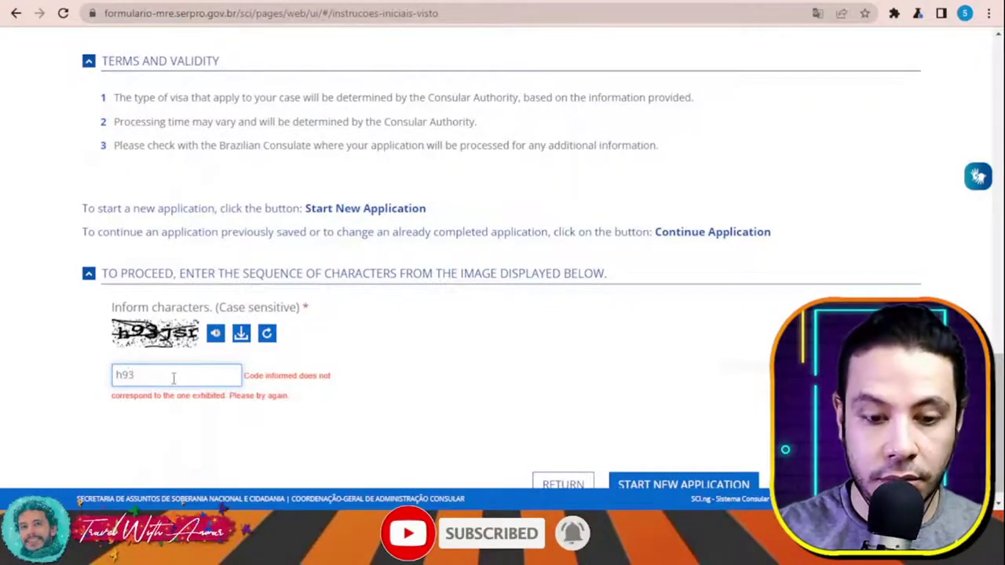
{"action": "type", "text": "jsr"}
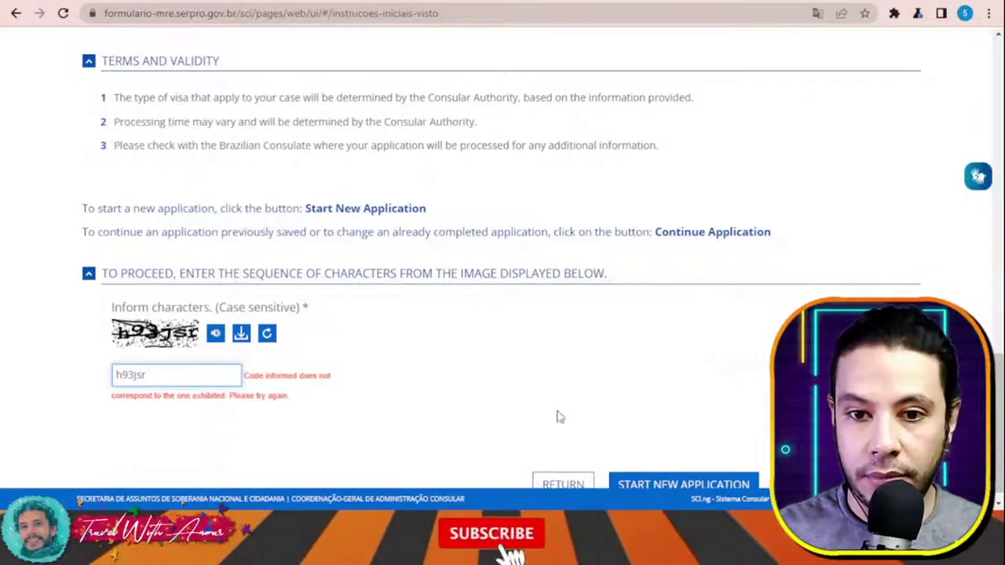
{"action": "scroll", "coordinate": [557, 417], "scroll_direction": "down", "scroll_amount": 1}
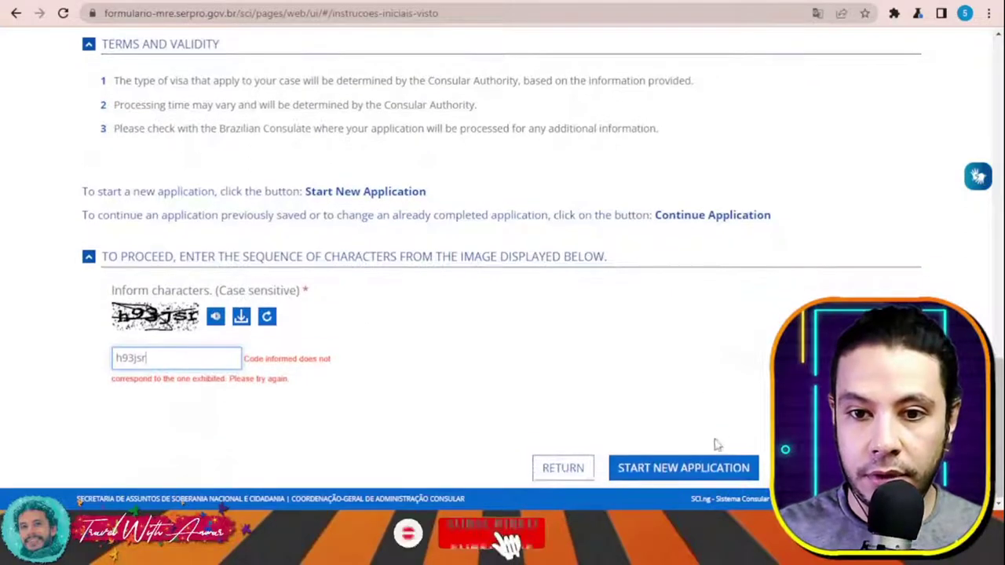
{"action": "left_click", "coordinate": [684, 472]}
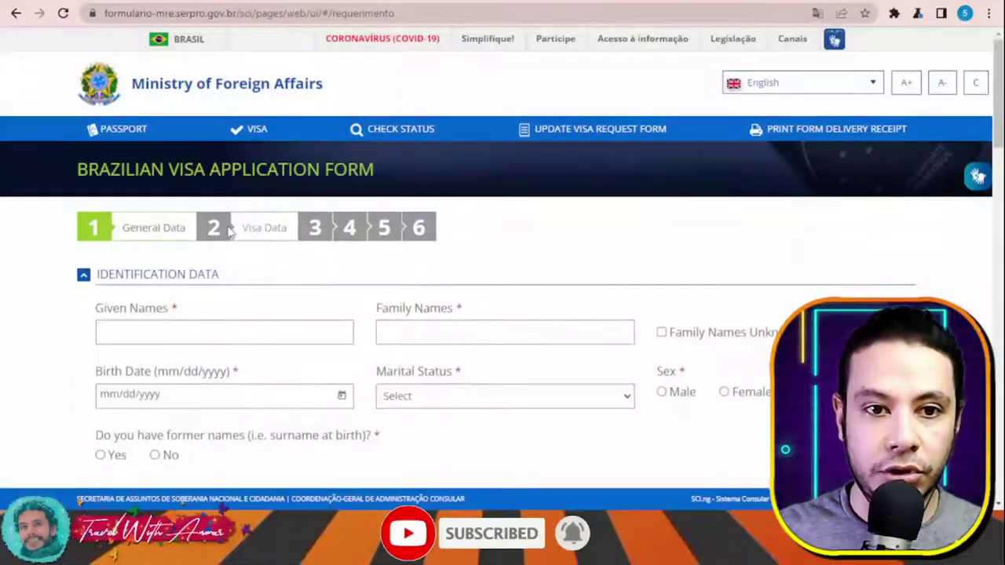
Fill placeholder text into the Given Names and Family Names fields.
{"action": "scroll", "coordinate": [109, 248], "scroll_direction": "down", "scroll_amount": 1}
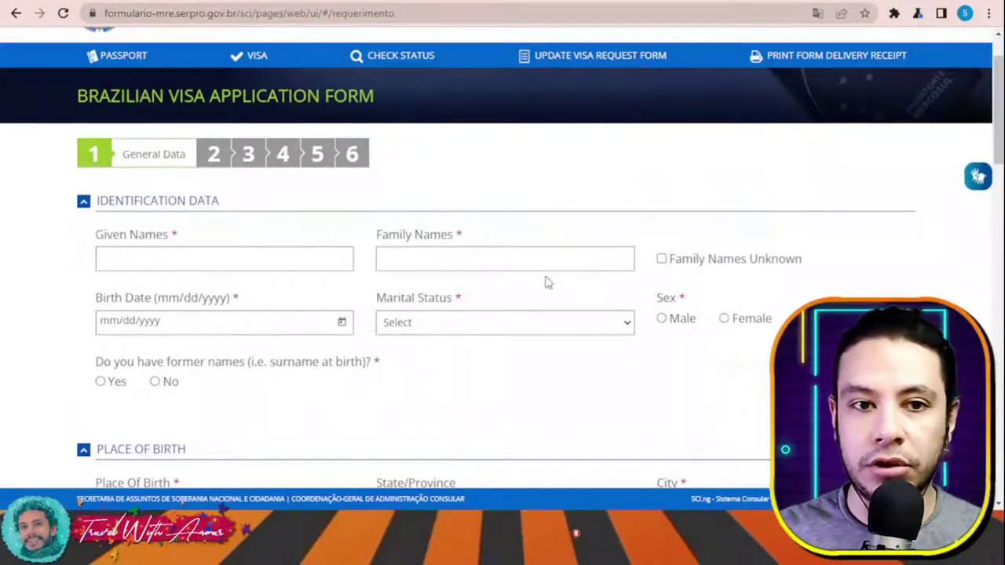
{"action": "scroll", "coordinate": [484, 359], "scroll_direction": "down", "scroll_amount": 1}
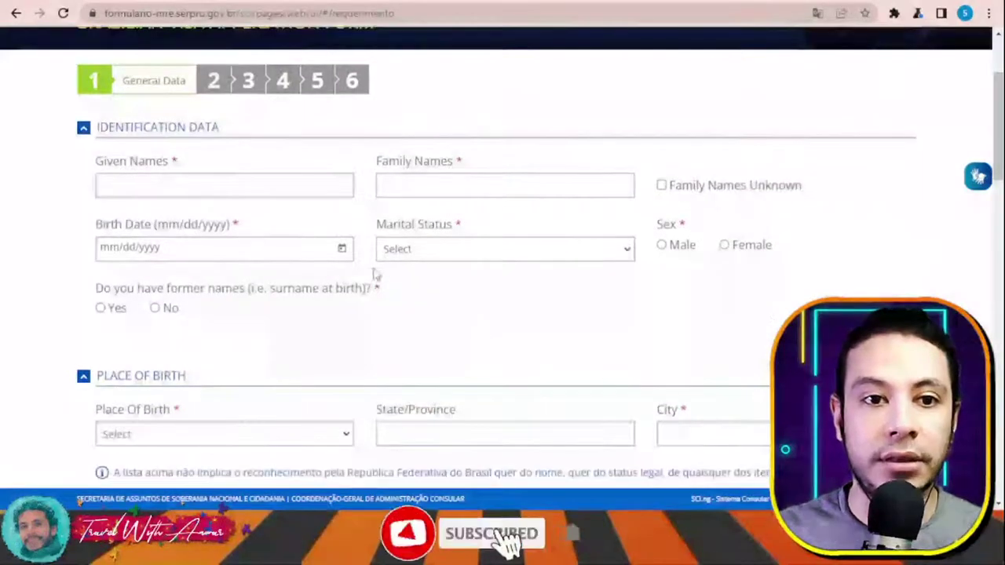
{"action": "left_click", "coordinate": [216, 188]}
{"action": "left_click", "coordinate": [503, 185]}
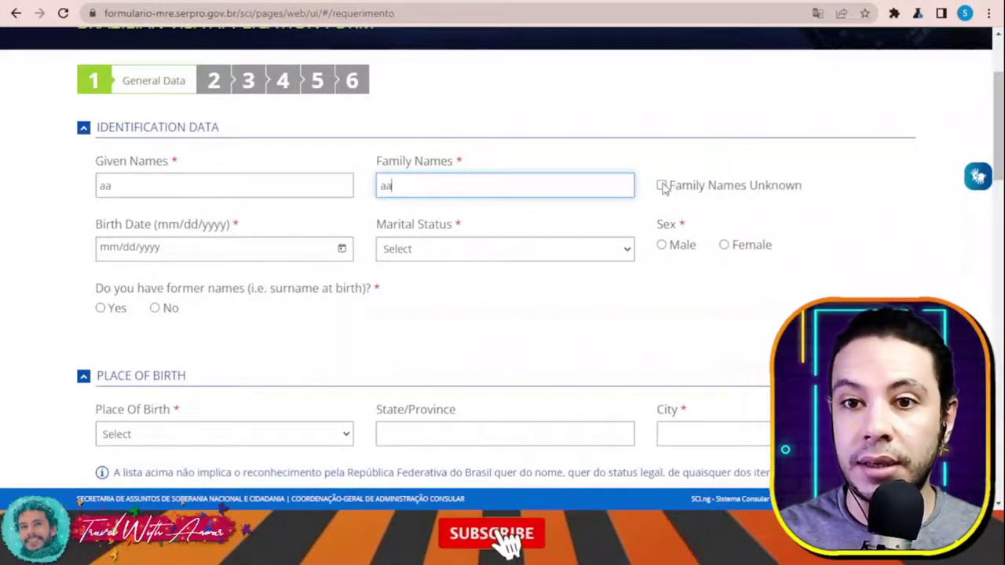
{"action": "scroll", "coordinate": [94, 176], "scroll_direction": "down", "scroll_amount": 1}
Pick 1 February 1991 in the Birth Date calendar.
{"action": "left_click", "coordinate": [210, 176]}
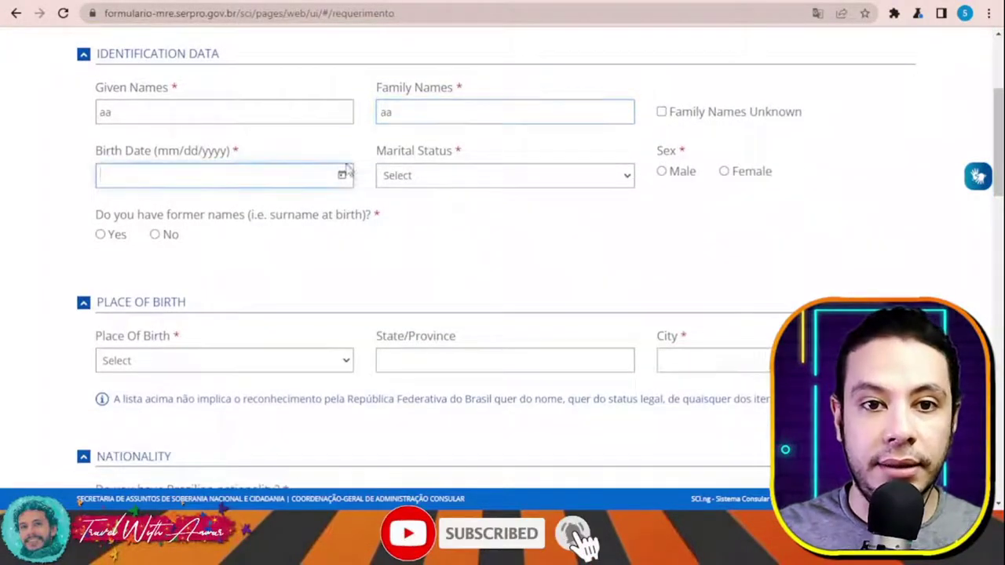
{"action": "left_click", "coordinate": [341, 177]}
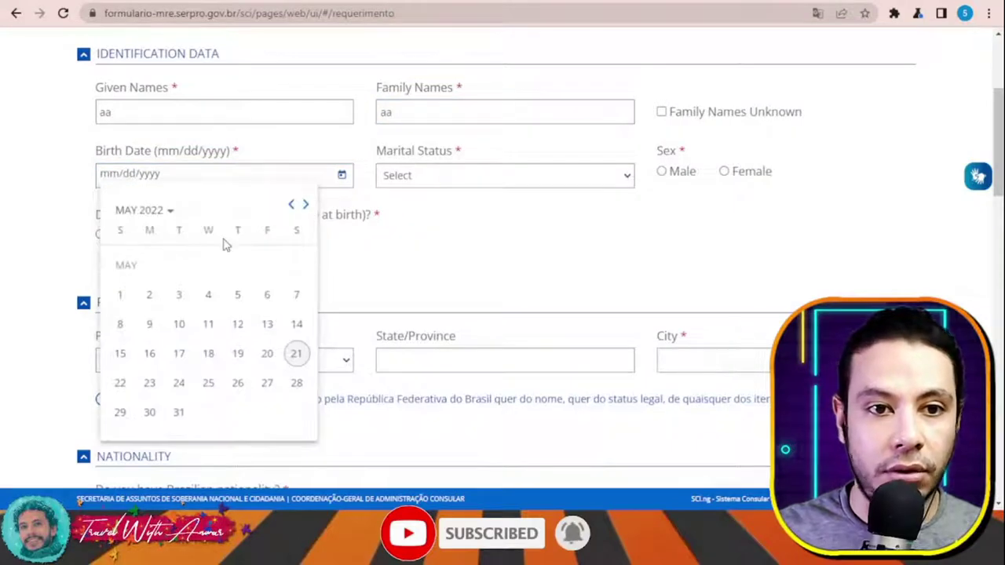
{"action": "left_click", "coordinate": [141, 211]}
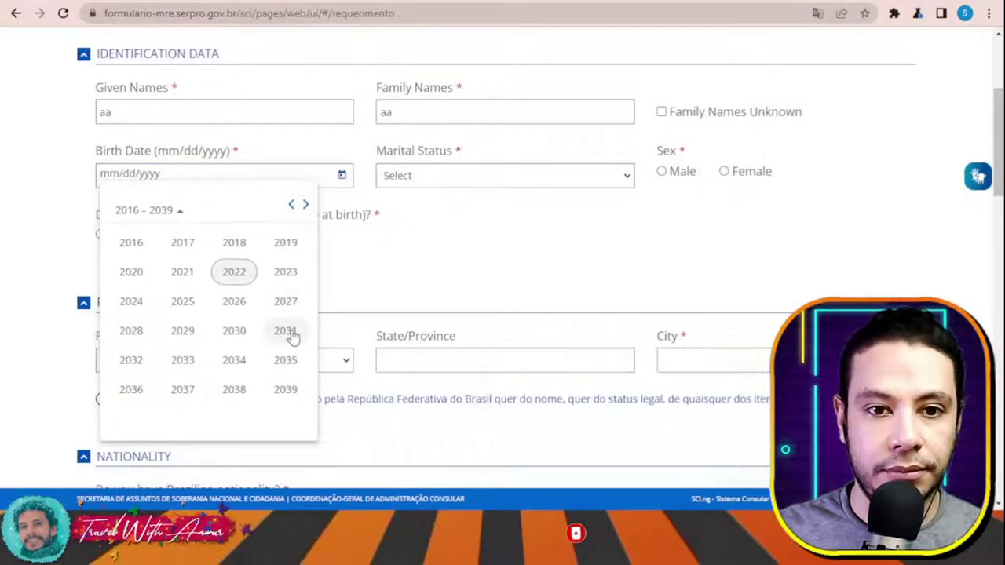
{"action": "left_click", "coordinate": [290, 206]}
{"action": "left_click", "coordinate": [290, 206]}
{"action": "left_click", "coordinate": [290, 206]}
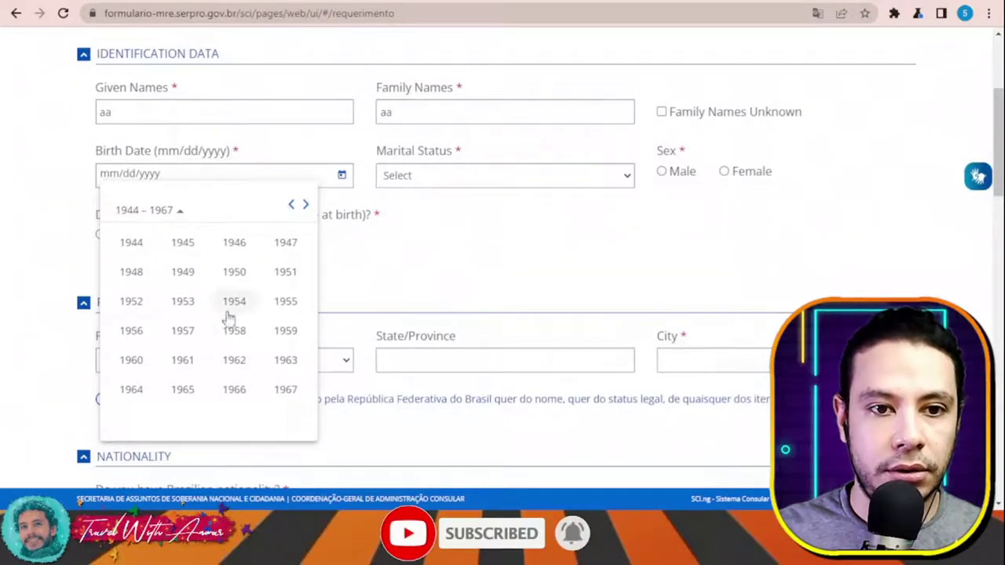
{"action": "left_click", "coordinate": [306, 206]}
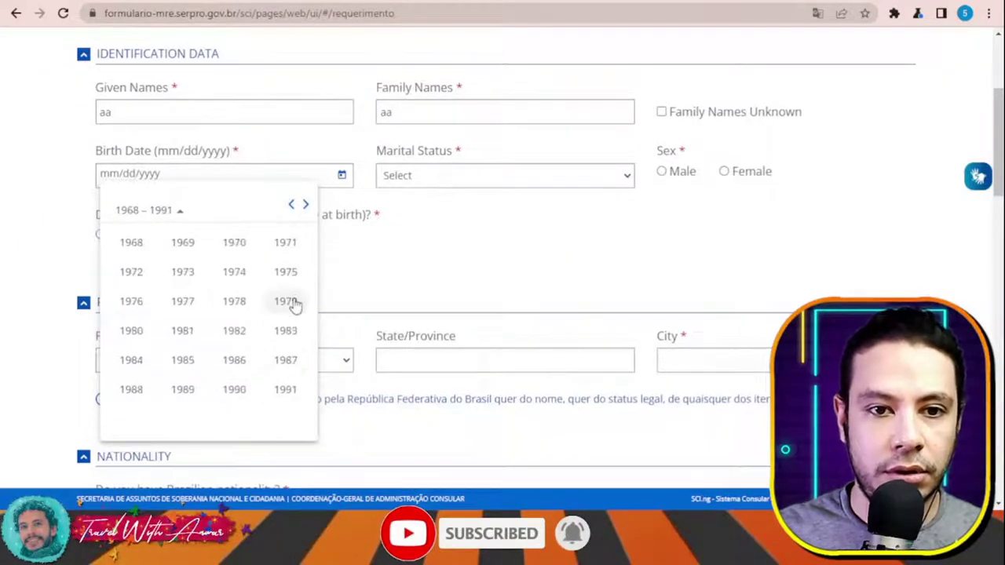
{"action": "left_click", "coordinate": [285, 389]}
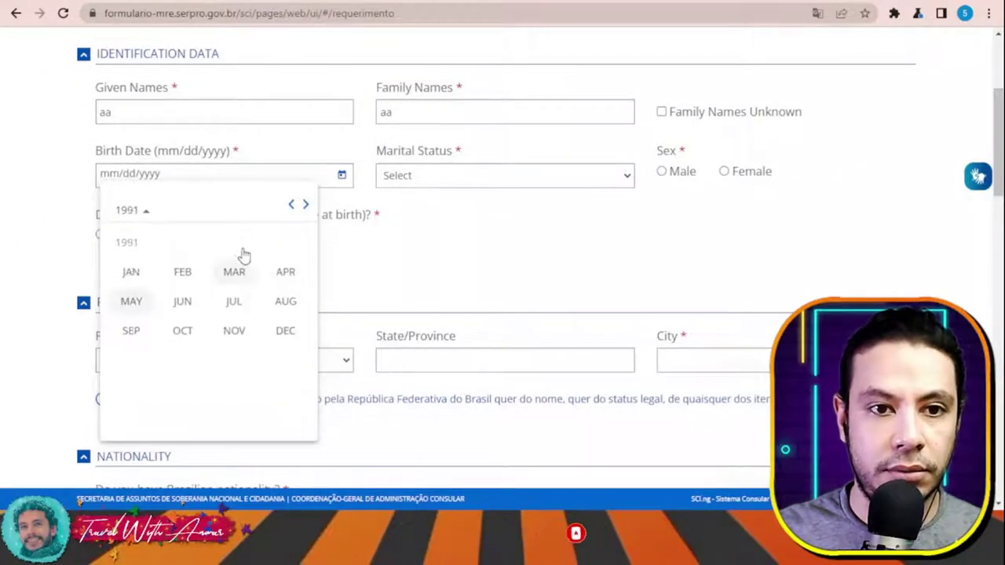
{"action": "left_click", "coordinate": [183, 272]}
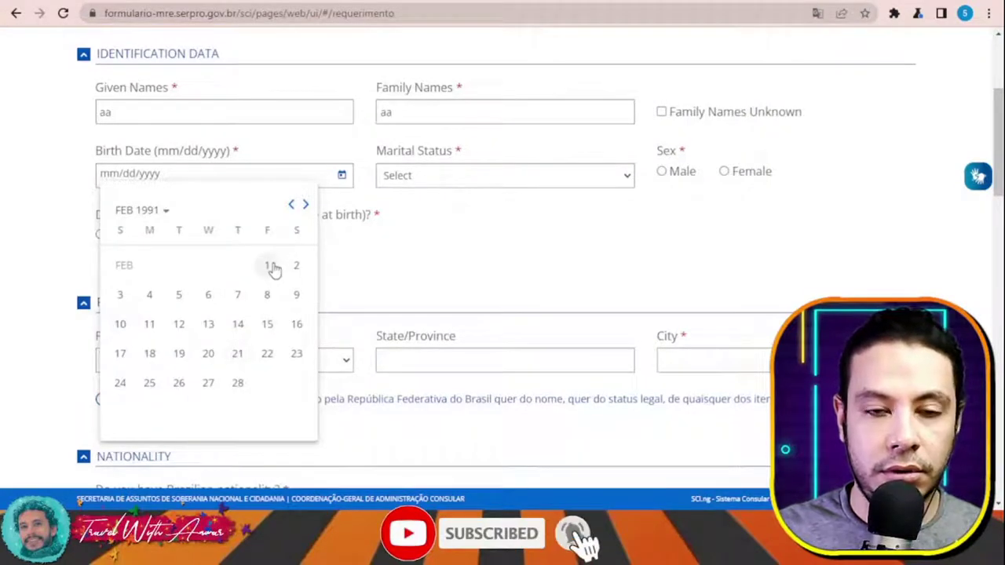
{"action": "left_click", "coordinate": [268, 265]}
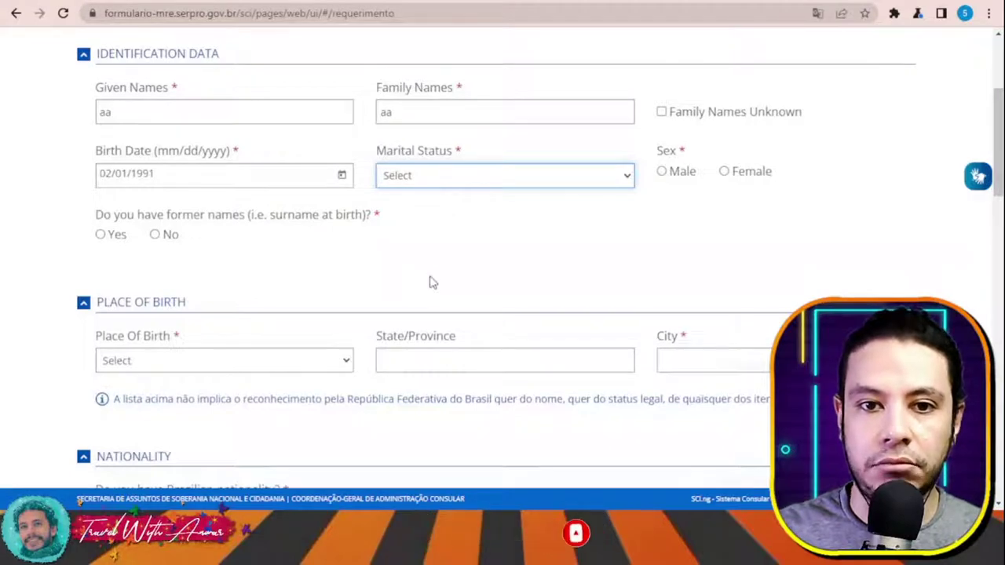
Set marital status to Single, sex to Male, and answer No to former names.
{"action": "key", "text": "Down"}
{"action": "left_click", "coordinate": [662, 172]}
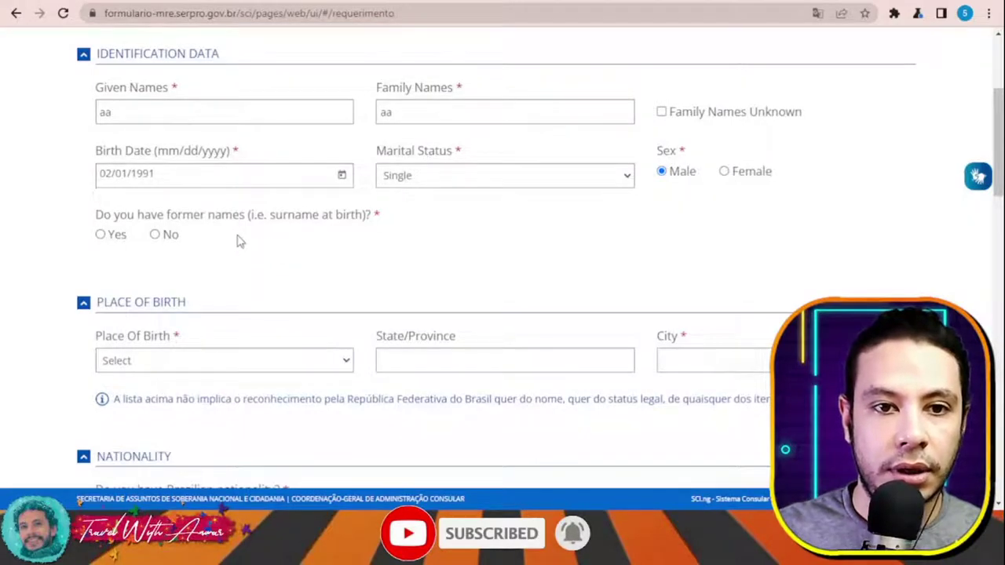
{"action": "left_click", "coordinate": [155, 235]}
{"action": "scroll", "coordinate": [56, 231], "scroll_direction": "down", "scroll_amount": 3}
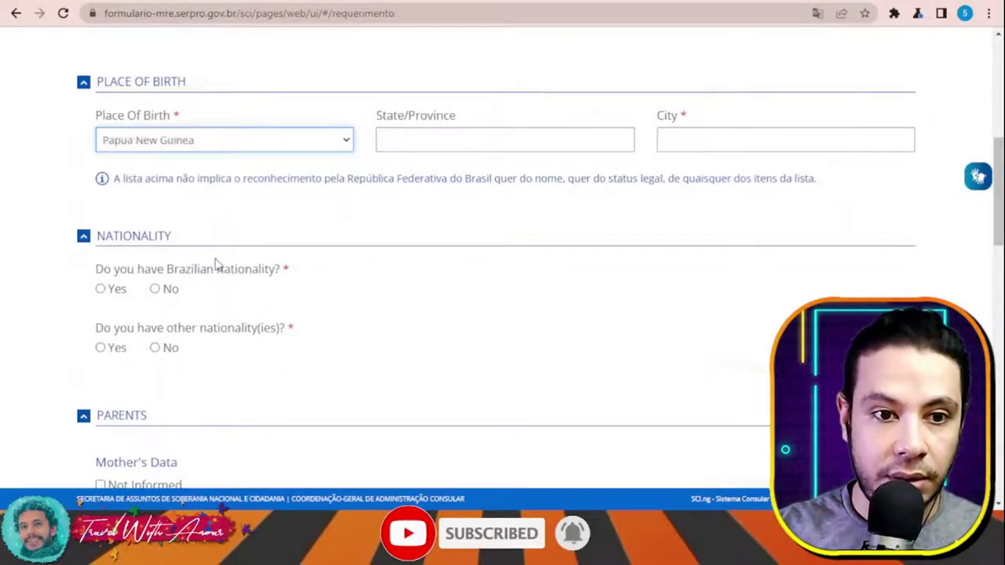
Set place of birth to India, with 'aa' as state/province and city.
{"action": "key", "text": "p"}
{"action": "key", "text": "p"}
{"action": "key", "text": "p"}
{"action": "key", "text": "p"}
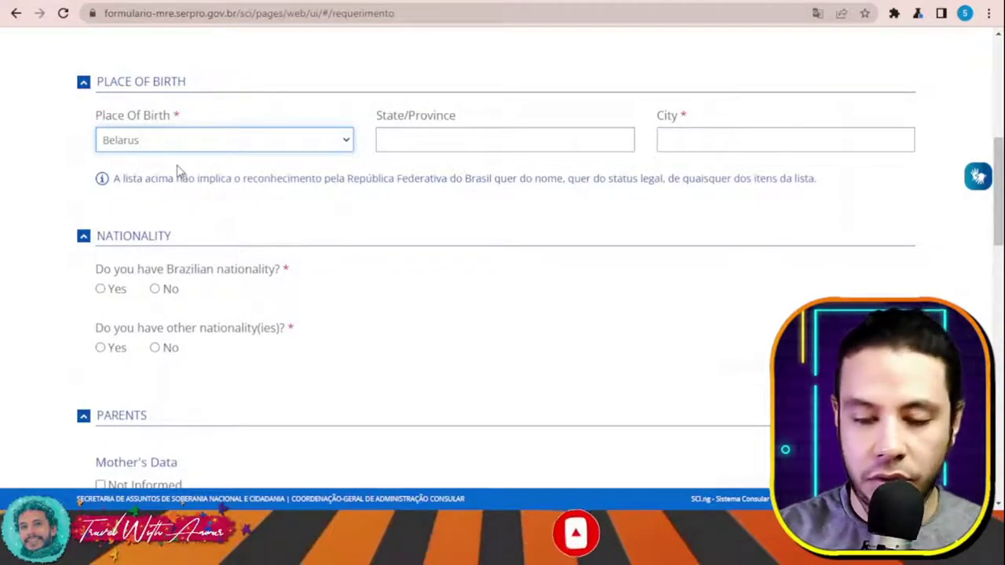
{"action": "type", "text": "india"}
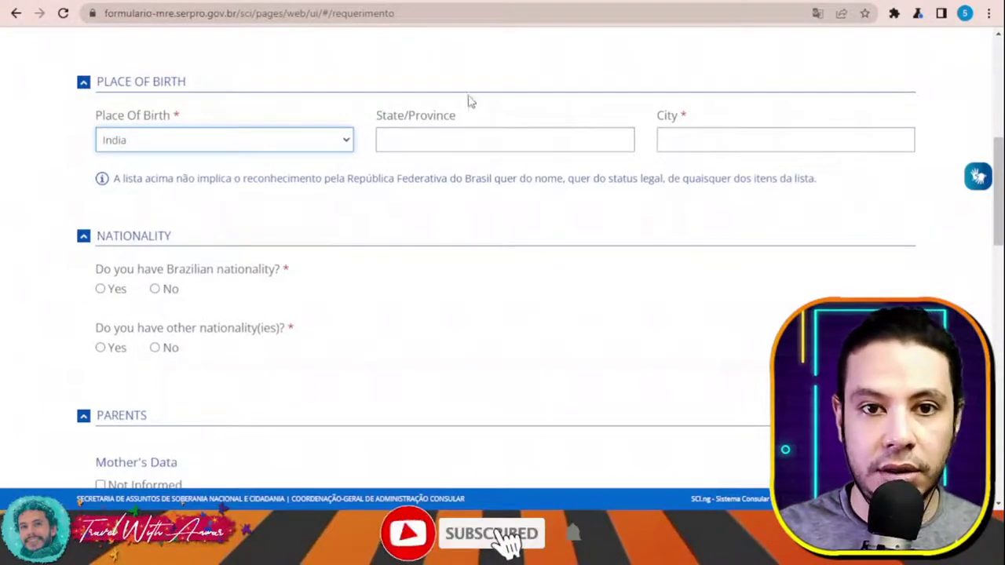
{"action": "left_click", "coordinate": [447, 147]}
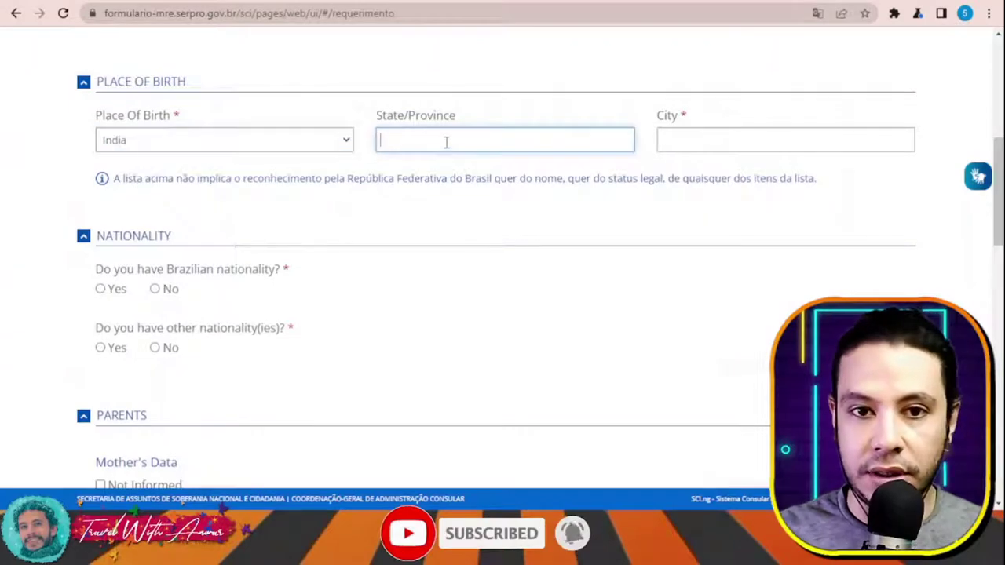
{"action": "left_click", "coordinate": [779, 135]}
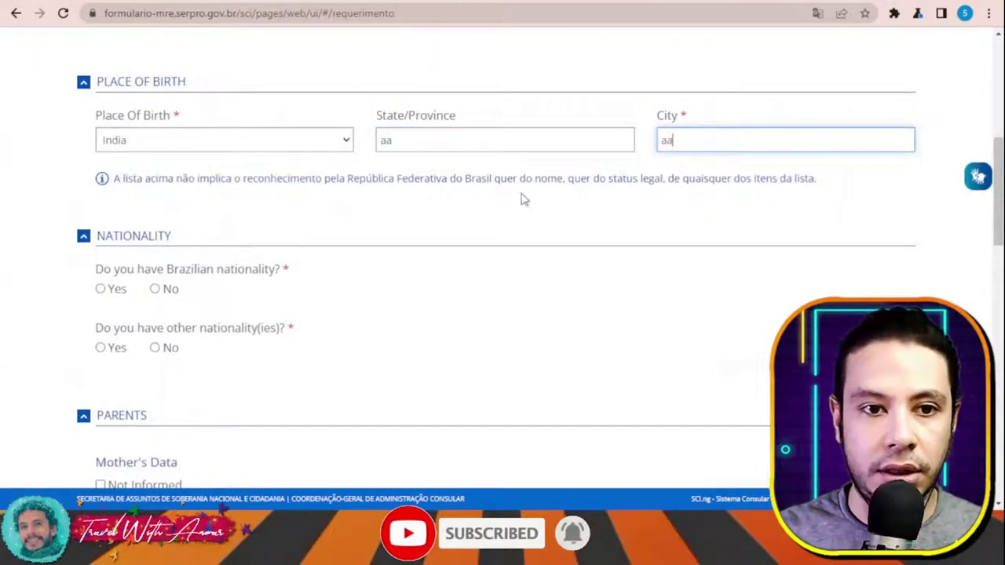
{"action": "scroll", "coordinate": [534, 200], "scroll_direction": "down", "scroll_amount": 1}
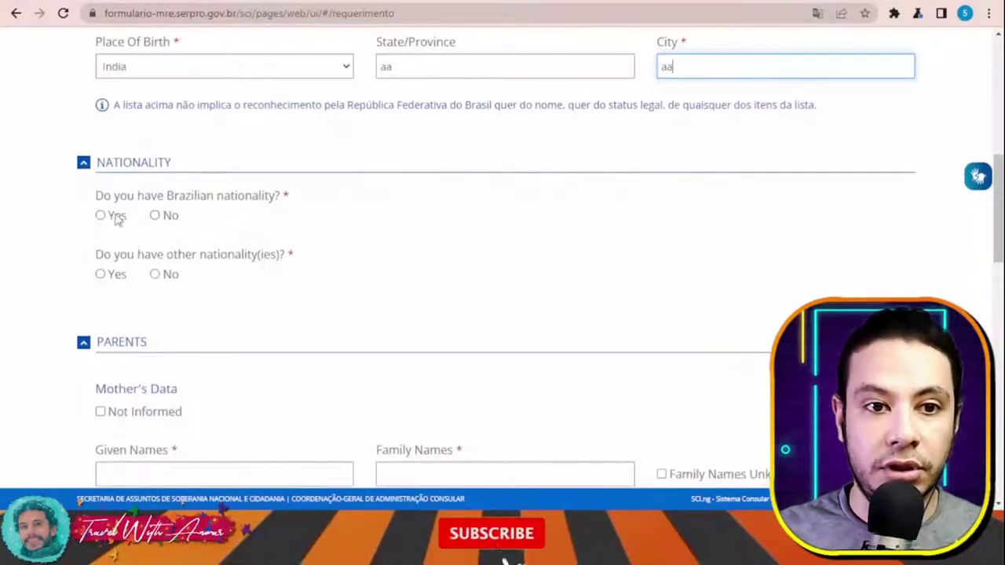
Answer No for Brazilian nationality, pick India as passport authority, and No for other nationalities.
{"action": "left_click", "coordinate": [155, 215]}
{"action": "scroll", "coordinate": [328, 238], "scroll_direction": "down", "scroll_amount": 1}
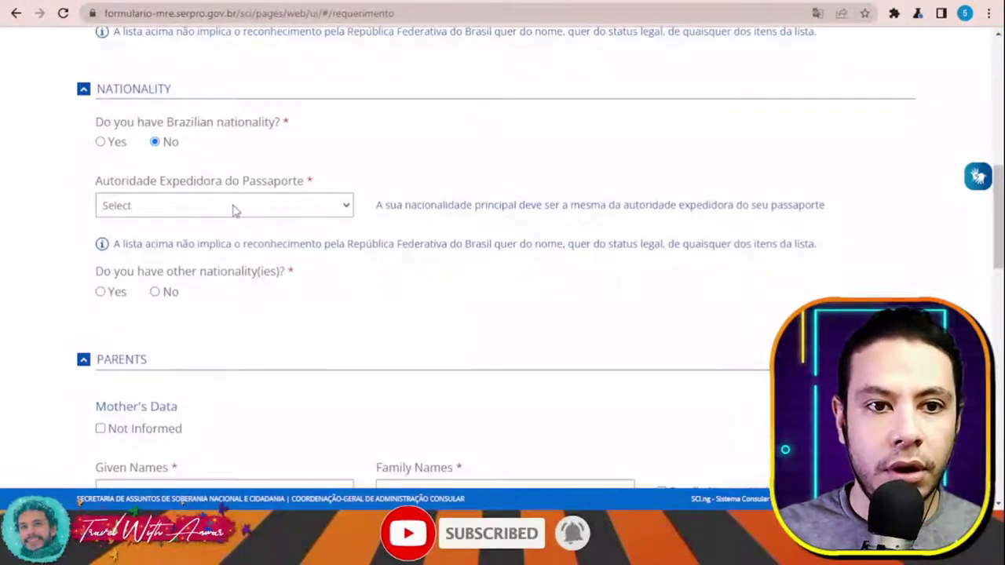
{"action": "left_click", "coordinate": [302, 214]}
{"action": "type", "text": "india"}
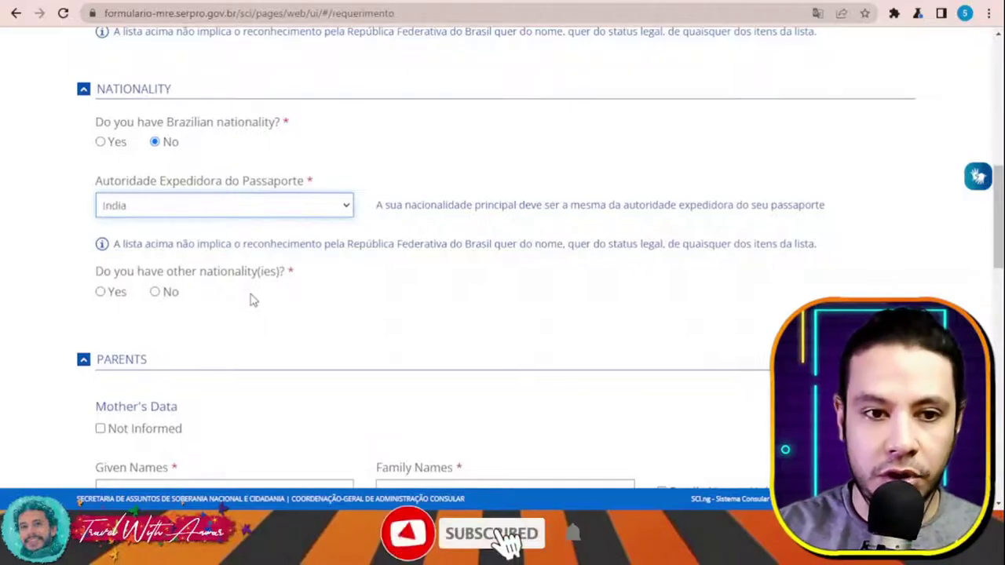
{"action": "left_click", "coordinate": [154, 292]}
{"action": "scroll", "coordinate": [86, 284], "scroll_direction": "down", "scroll_amount": 3}
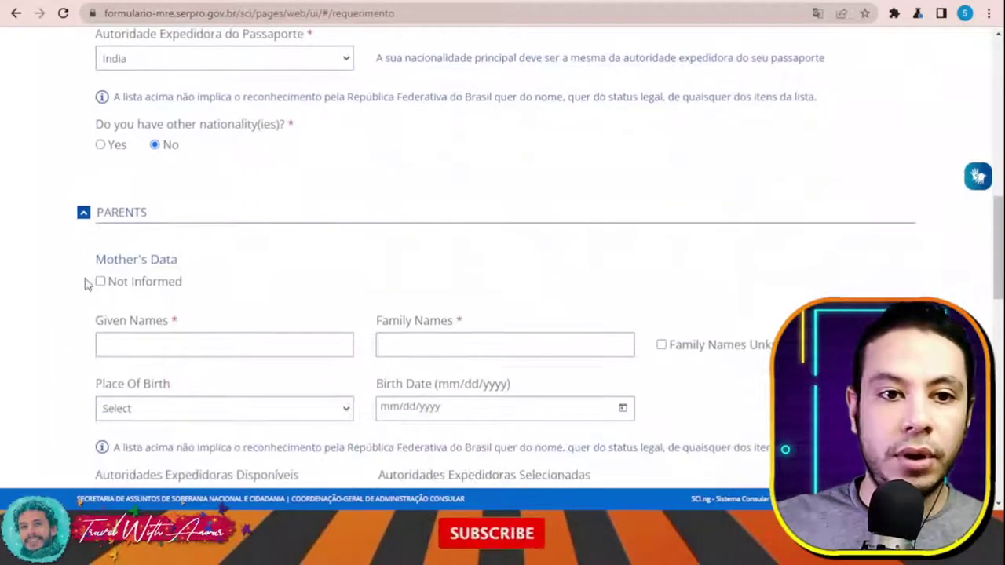
Tick Not Informed for both mother's and father's data, then proceed to Visa Data.
{"action": "scroll", "coordinate": [410, 224], "scroll_direction": "down", "scroll_amount": 2}
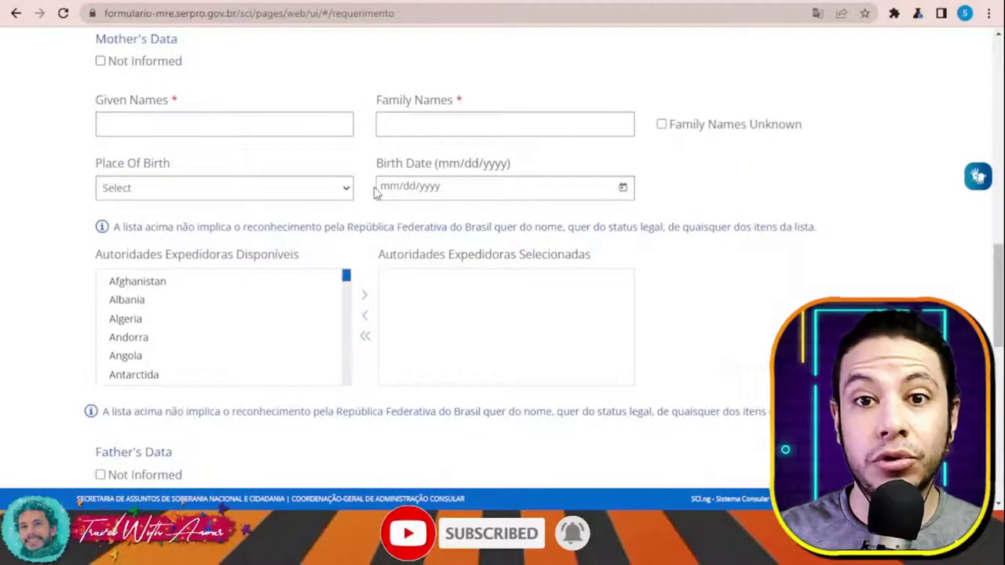
{"action": "left_click", "coordinate": [99, 62]}
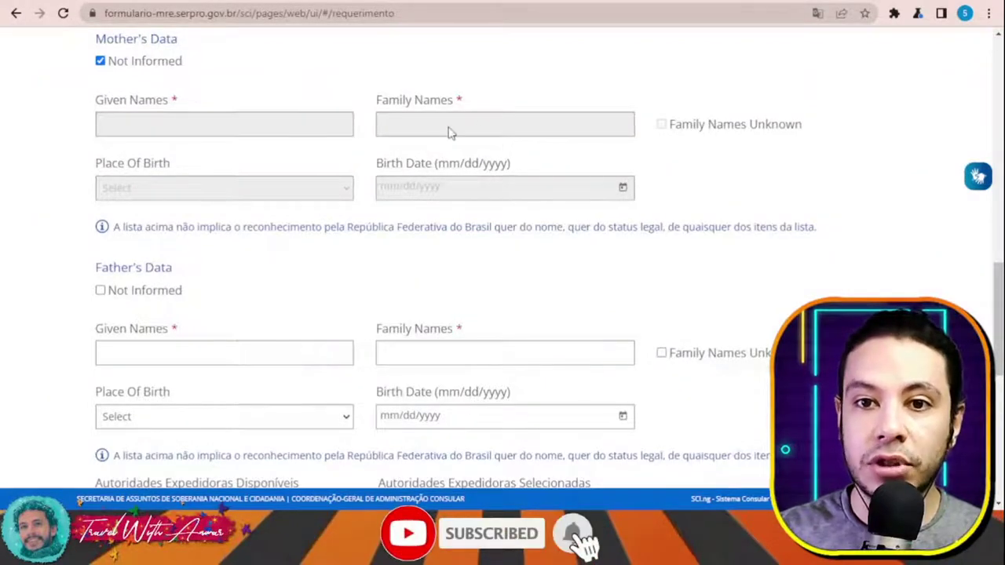
{"action": "scroll", "coordinate": [385, 136], "scroll_direction": "down", "scroll_amount": 3}
{"action": "left_click", "coordinate": [99, 70]}
{"action": "scroll", "coordinate": [315, 195], "scroll_direction": "down", "scroll_amount": 2}
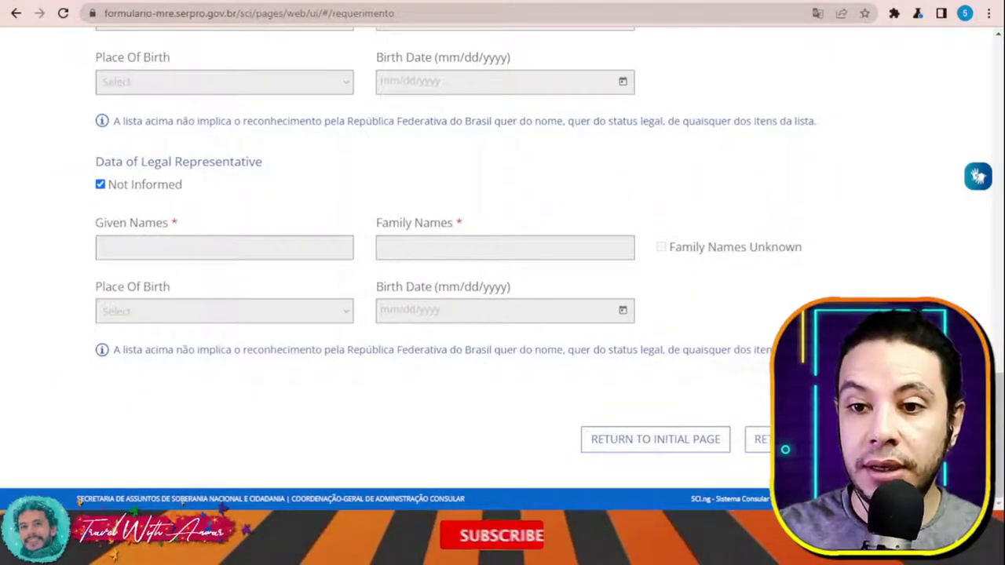
{"action": "left_click", "coordinate": [785, 439]}
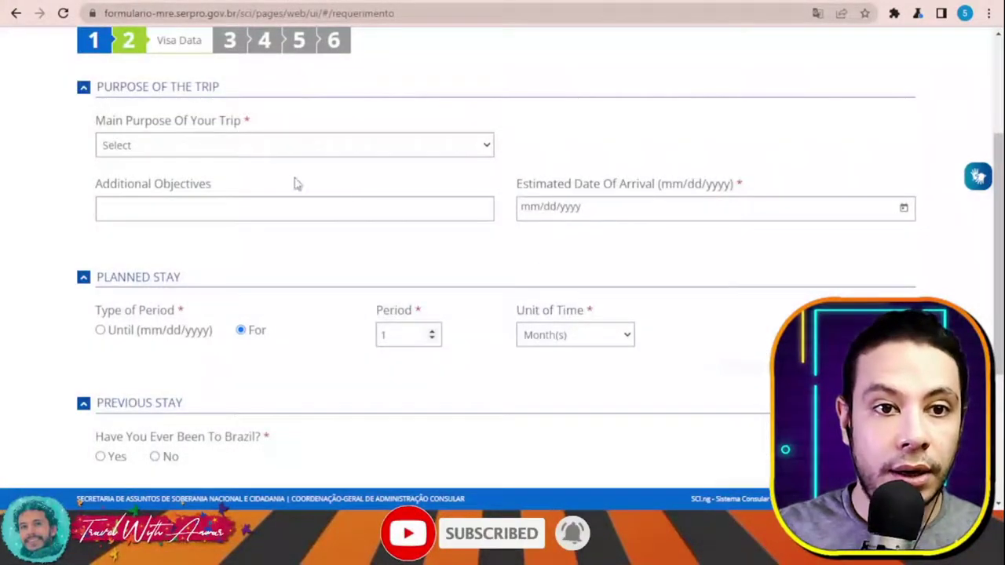
Choose Tourism as the main trip purpose and begin the additional objectives field.
{"action": "left_click", "coordinate": [235, 149]}
{"action": "left_click", "coordinate": [239, 183]}
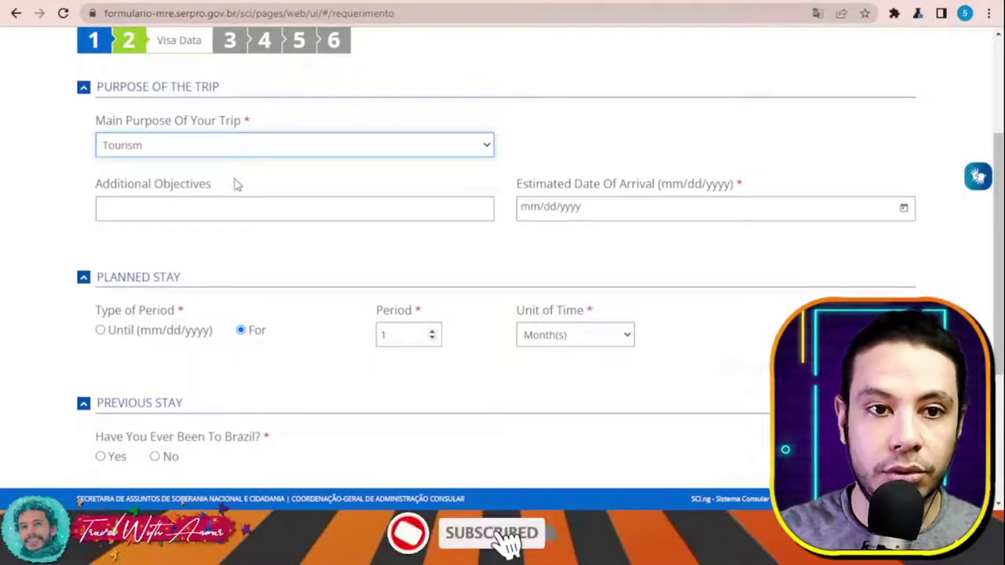
{"action": "left_click", "coordinate": [222, 206]}
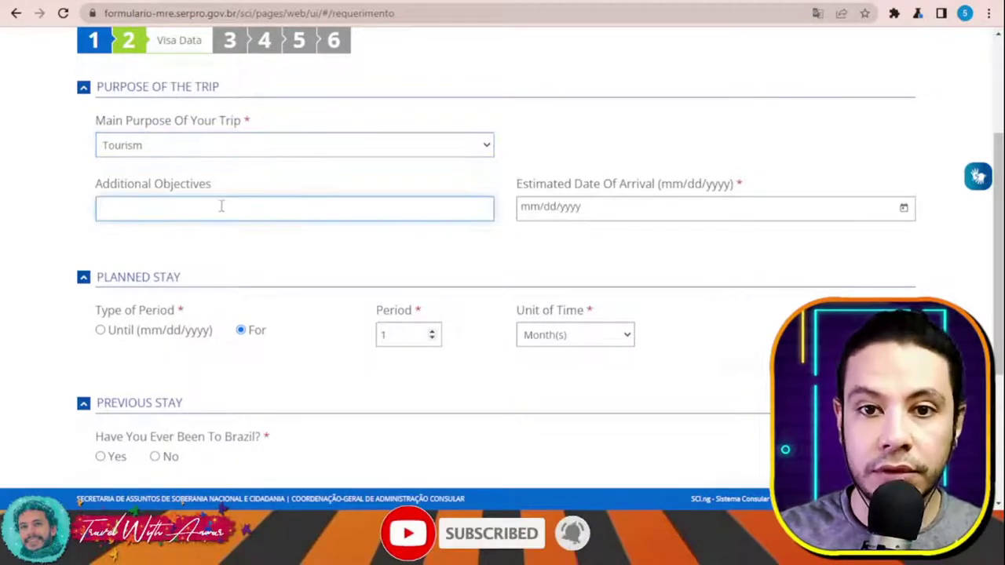
Pick 15 July 2022 as the estimated arrival date.
{"action": "left_click", "coordinate": [904, 210]}
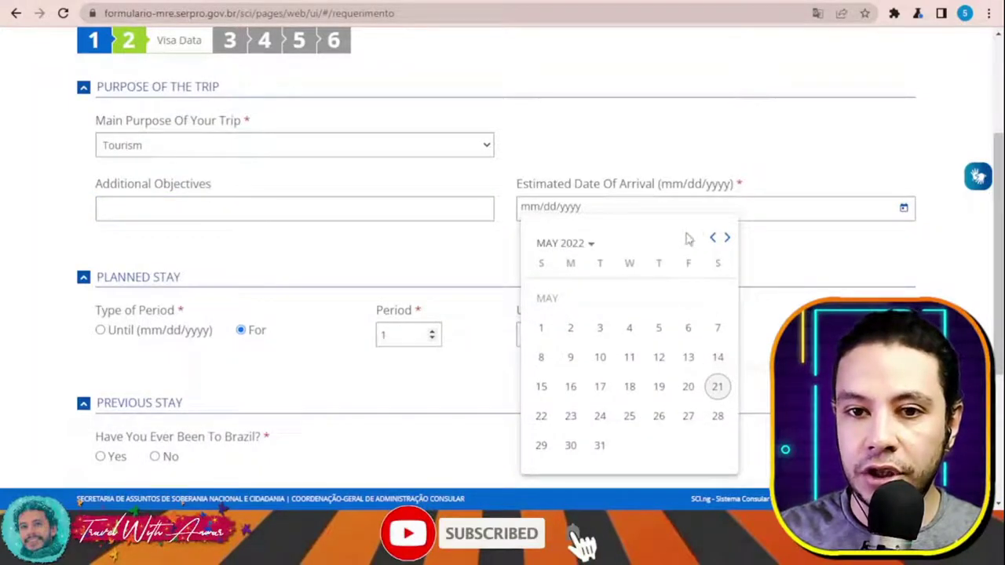
{"action": "left_click", "coordinate": [593, 245]}
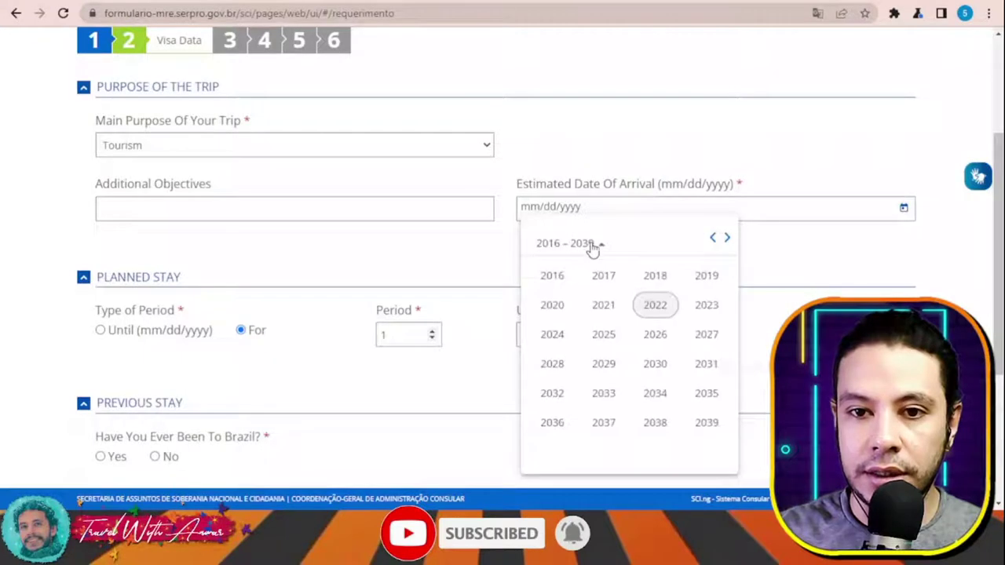
{"action": "left_click", "coordinate": [660, 306]}
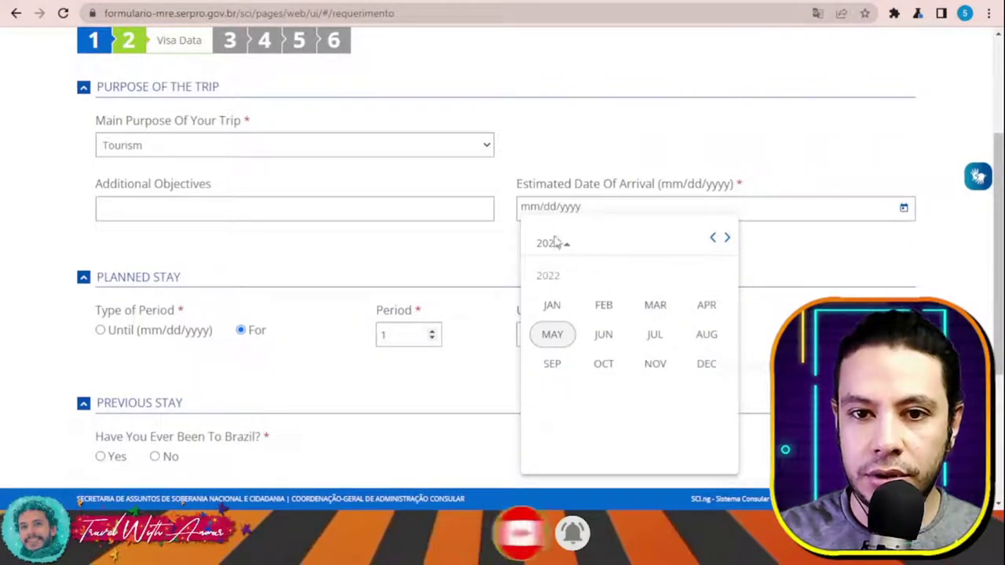
{"action": "left_click", "coordinate": [658, 336]}
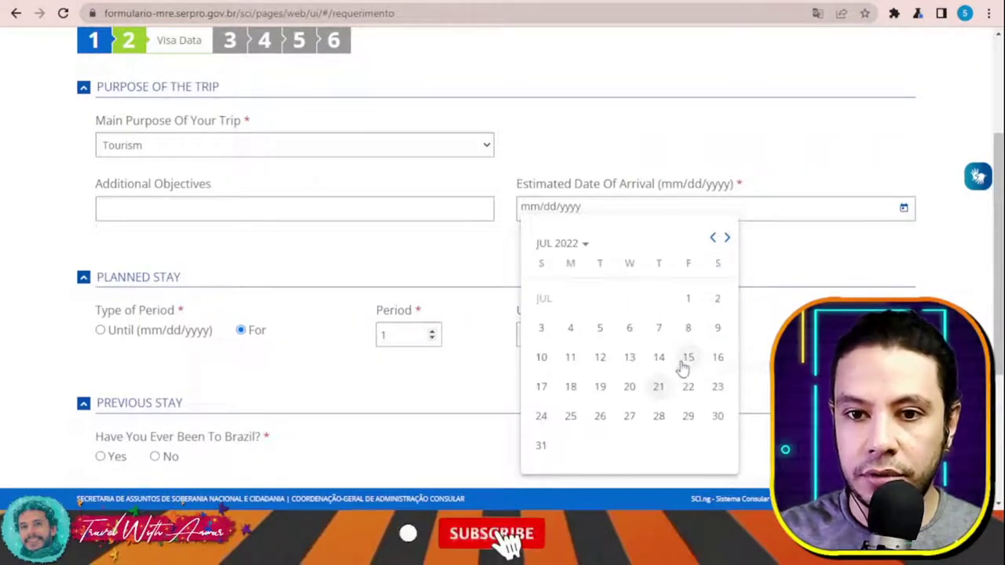
{"action": "left_click", "coordinate": [688, 358]}
{"action": "scroll", "coordinate": [90, 194], "scroll_direction": "down", "scroll_amount": 2}
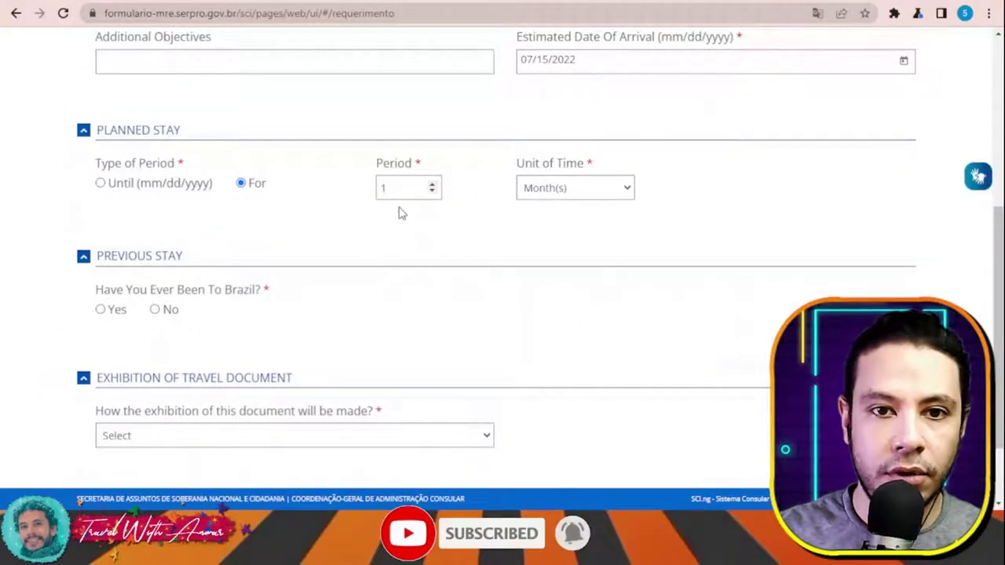
Answer No to prior Brazil visits, choose In Person exhibition, and advance to Documents.
{"action": "scroll", "coordinate": [5, 227], "scroll_direction": "down", "scroll_amount": 1}
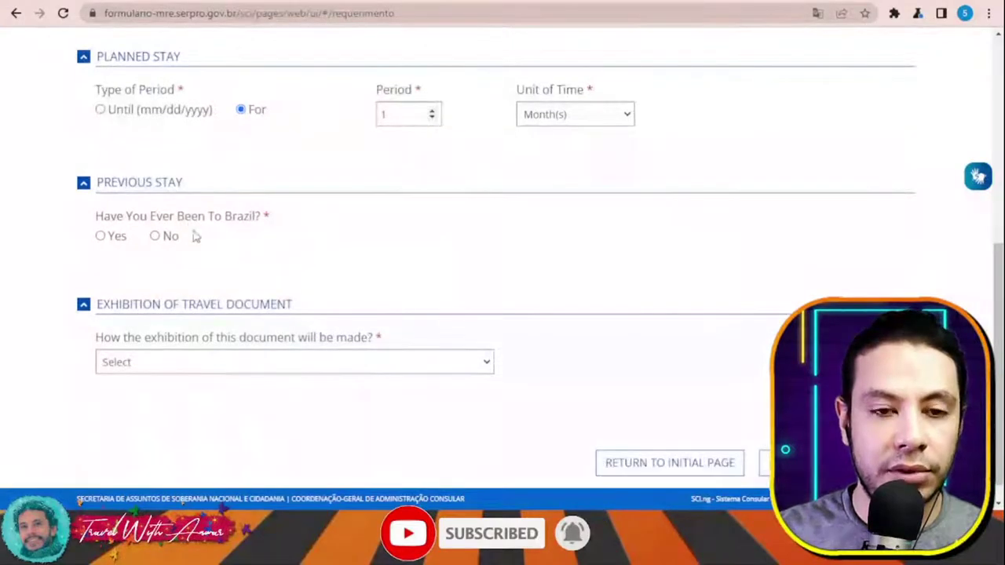
{"action": "left_click", "coordinate": [155, 237]}
{"action": "scroll", "coordinate": [303, 264], "scroll_direction": "down", "scroll_amount": 1}
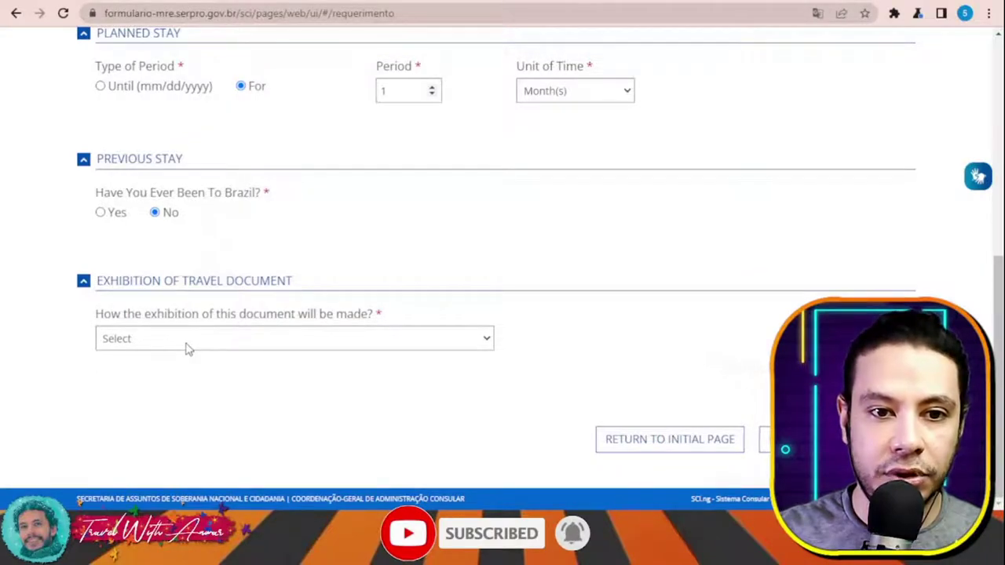
{"action": "left_click", "coordinate": [289, 343]}
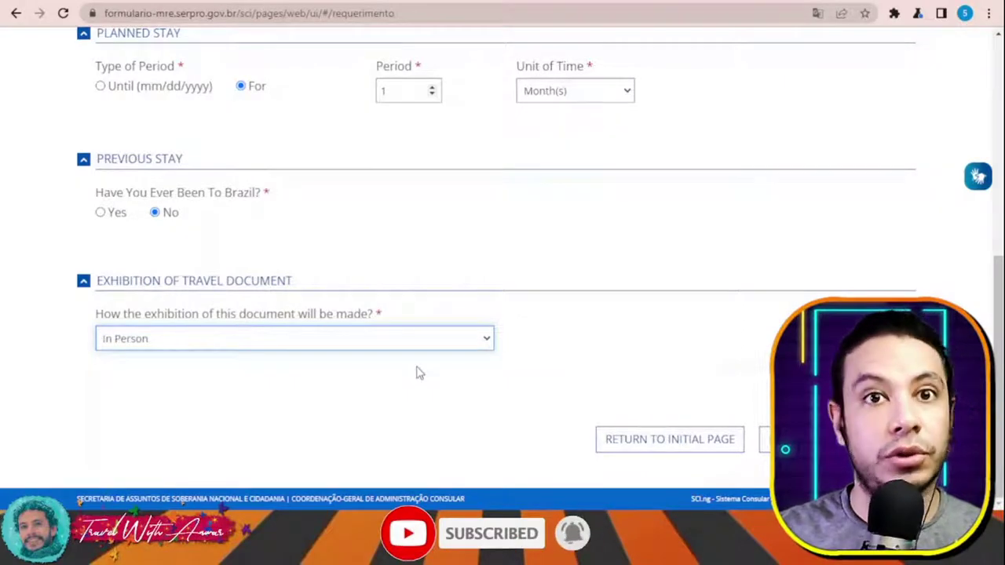
{"action": "left_click", "coordinate": [785, 449]}
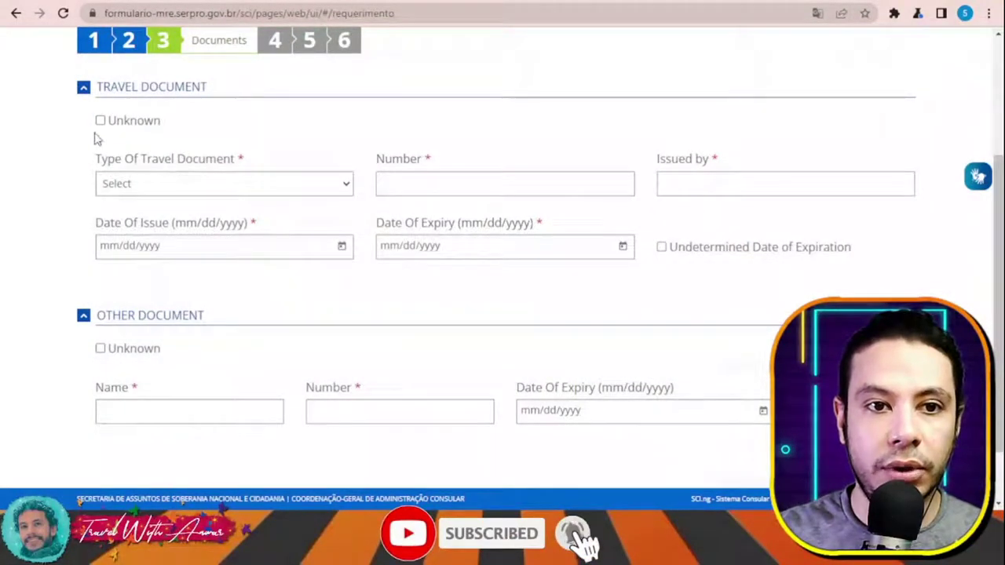
Set document type to Passport, number 12345, issued by 'aaa'.
{"action": "left_click", "coordinate": [176, 186]}
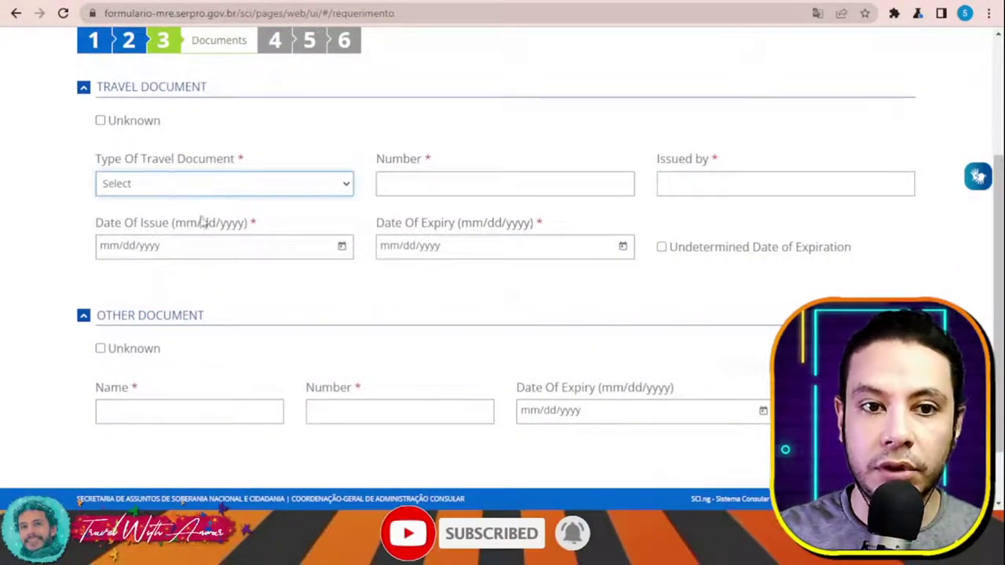
{"action": "key", "text": "Down"}
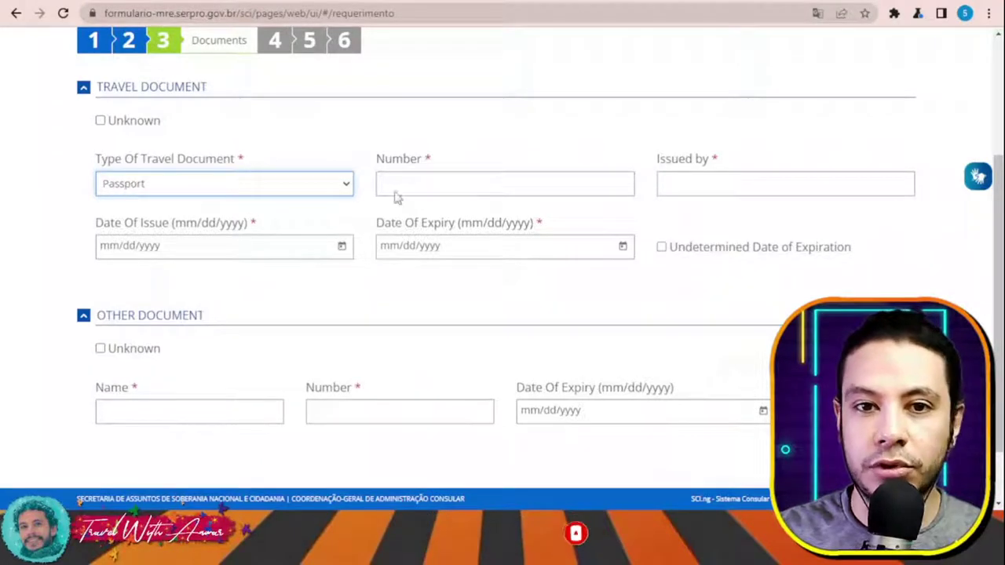
{"action": "left_click", "coordinate": [411, 189]}
{"action": "type", "text": "123455"}
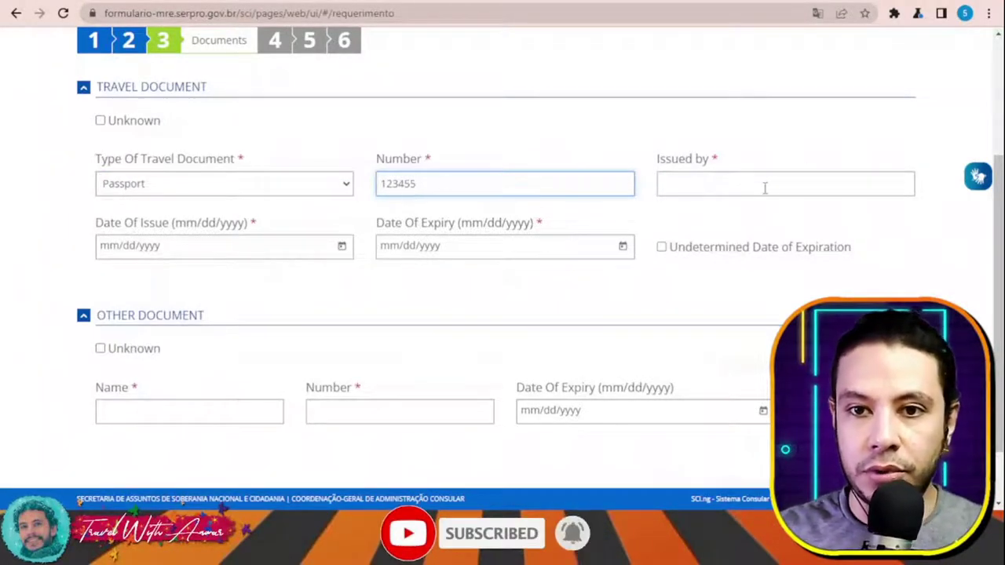
{"action": "left_click", "coordinate": [765, 187]}
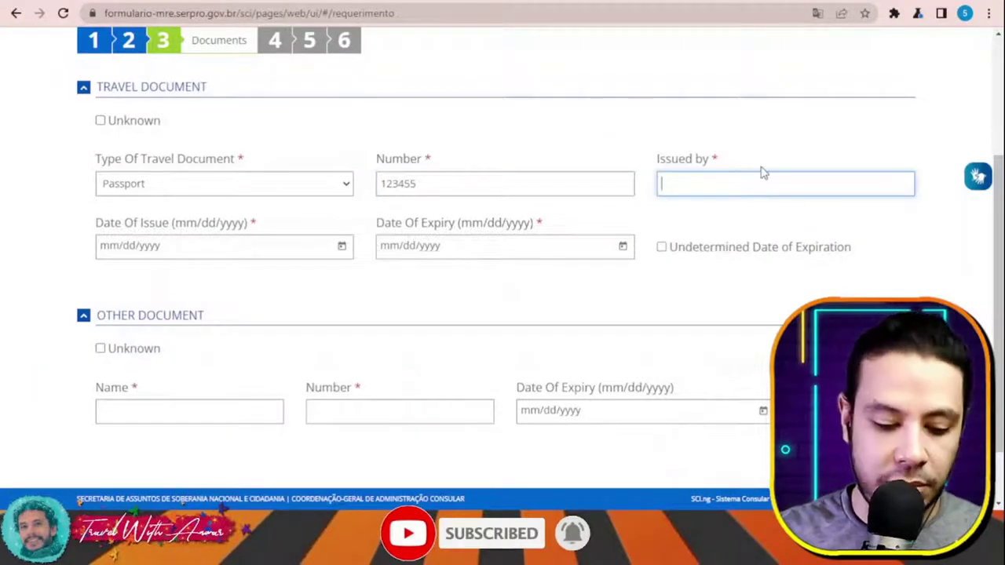
{"action": "type", "text": "aaa"}
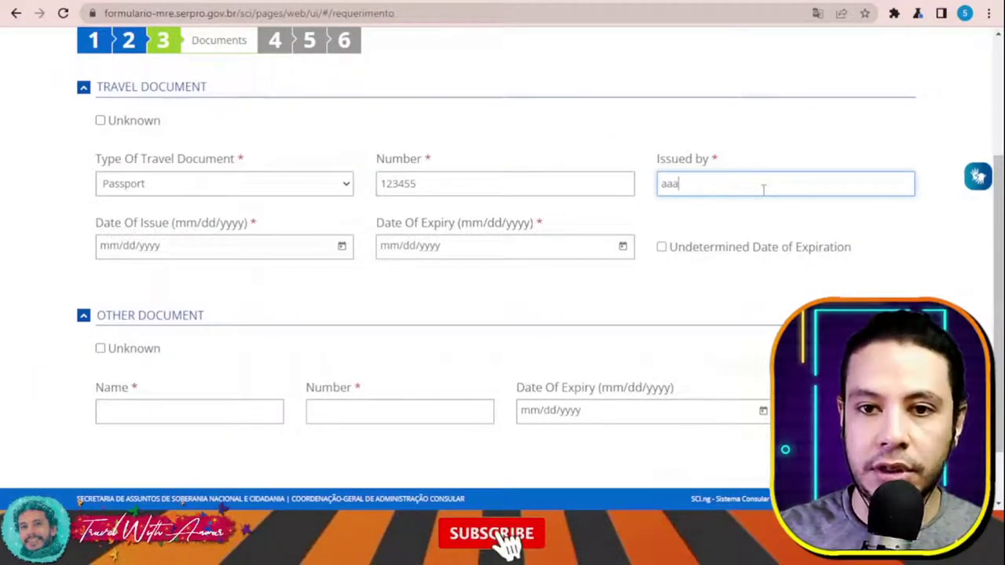
Set passport issue date to 05/02/2022 and expiry date to 07/04/2030.
{"action": "left_click", "coordinate": [341, 247]}
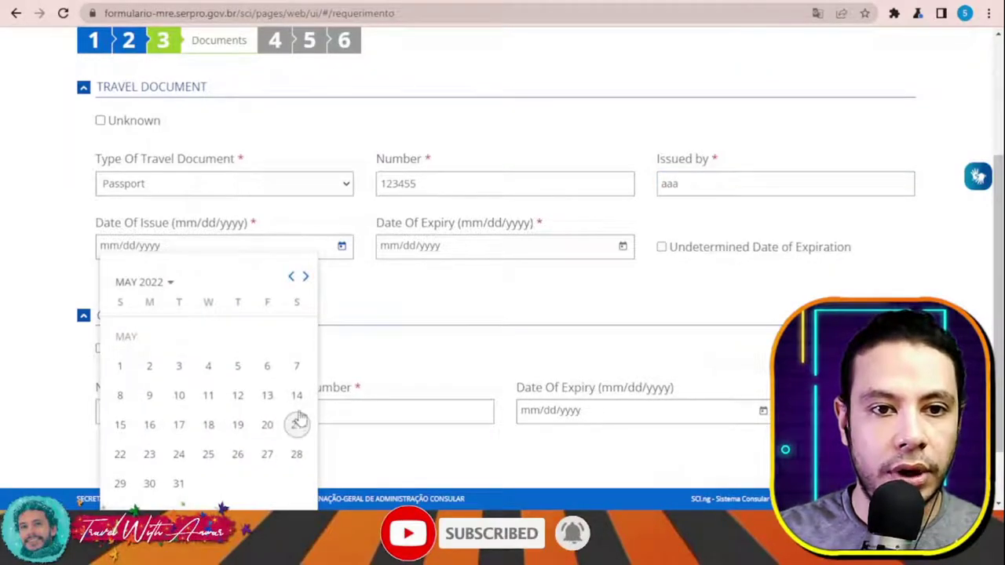
{"action": "left_click", "coordinate": [142, 369]}
{"action": "left_click", "coordinate": [553, 250]}
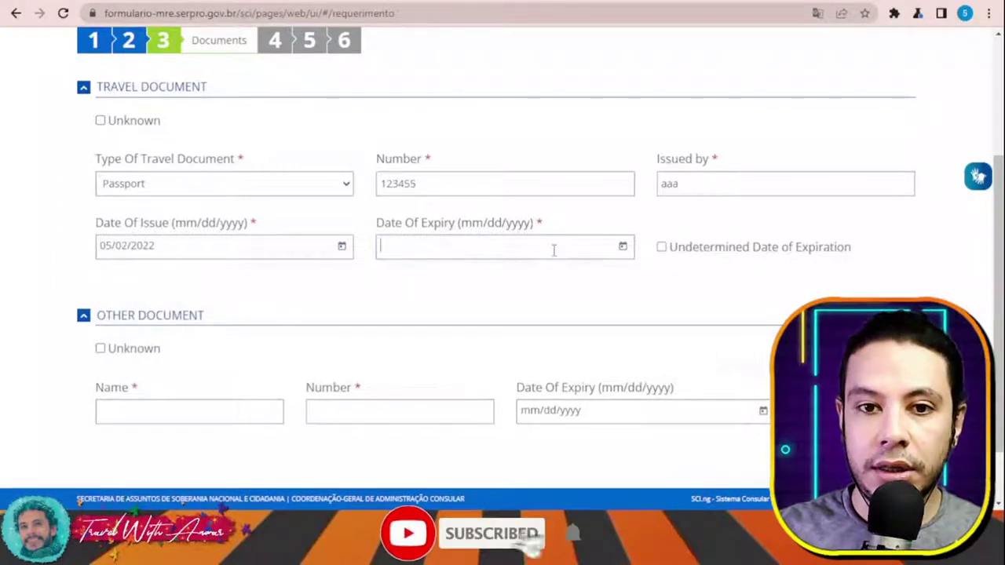
{"action": "left_click", "coordinate": [623, 248]}
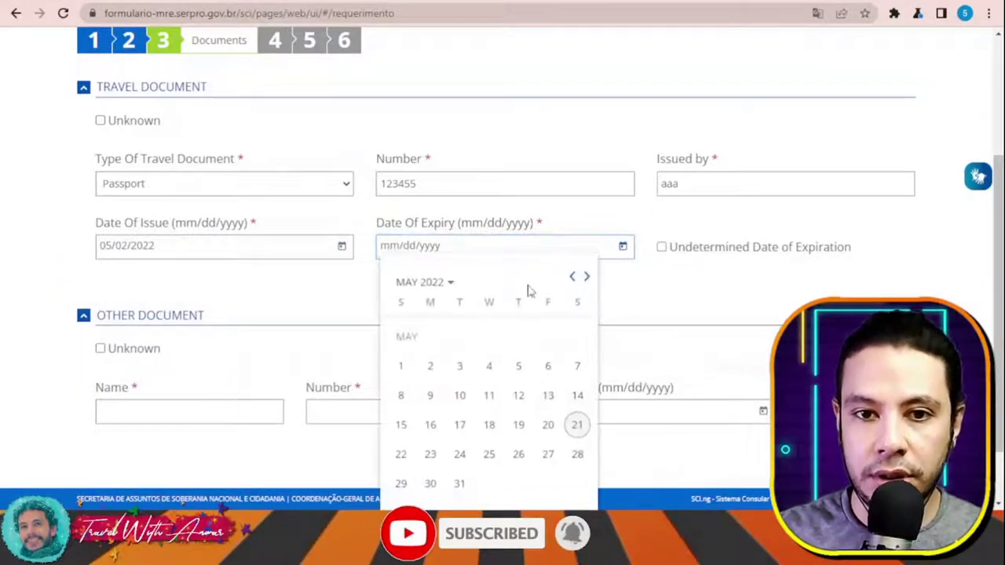
{"action": "left_click", "coordinate": [430, 287]}
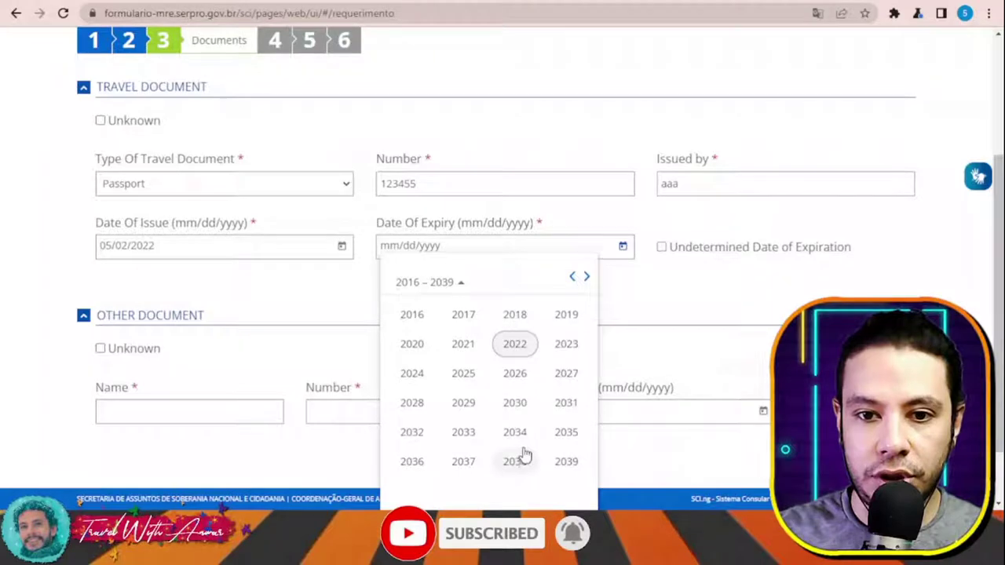
{"action": "left_click", "coordinate": [516, 406]}
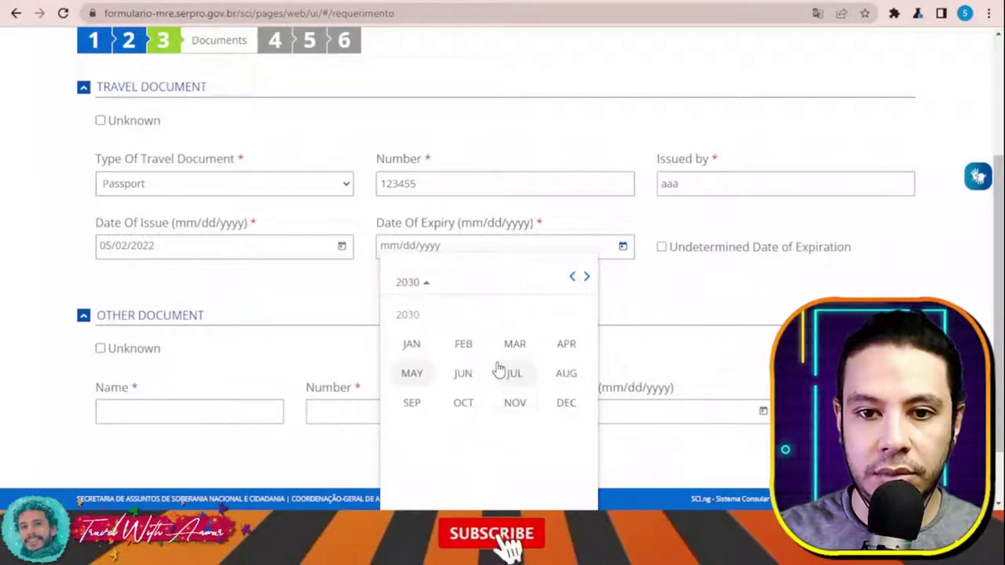
{"action": "left_click", "coordinate": [514, 376]}
{"action": "left_click", "coordinate": [520, 369]}
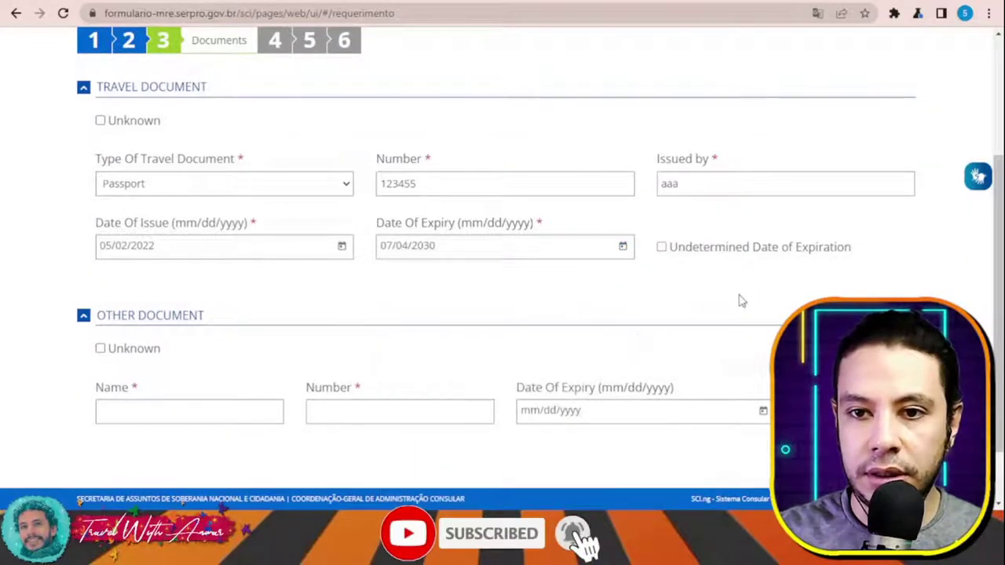
Mark the other document as unknown and advance to Professional Data.
{"action": "scroll", "coordinate": [741, 297], "scroll_direction": "down", "scroll_amount": 1}
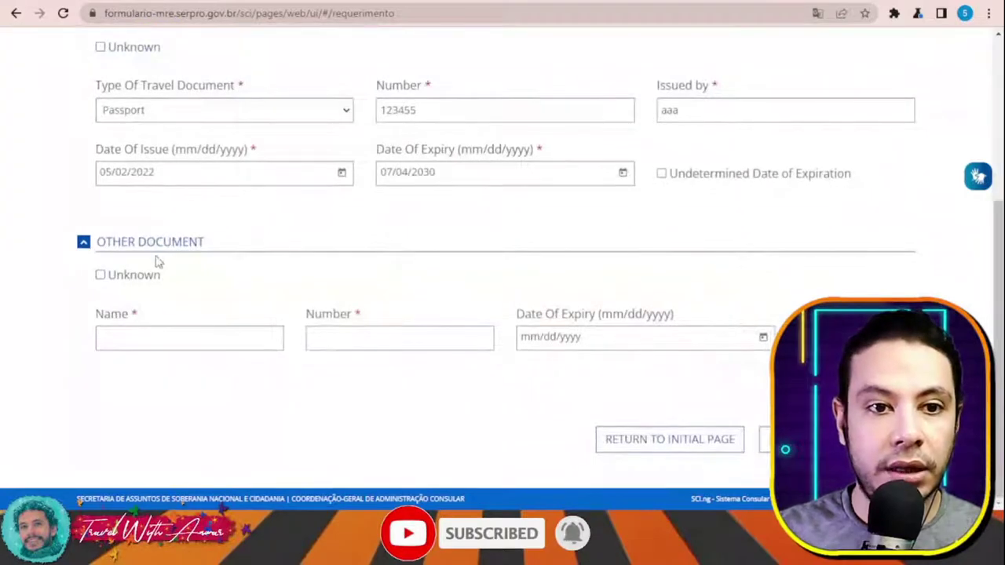
{"action": "left_click", "coordinate": [101, 277]}
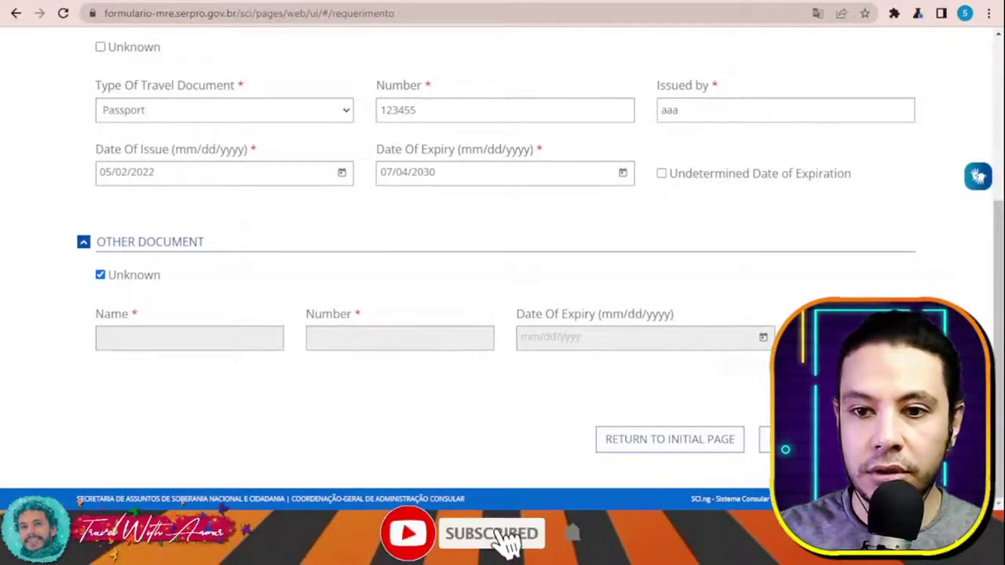
{"action": "left_click", "coordinate": [785, 439]}
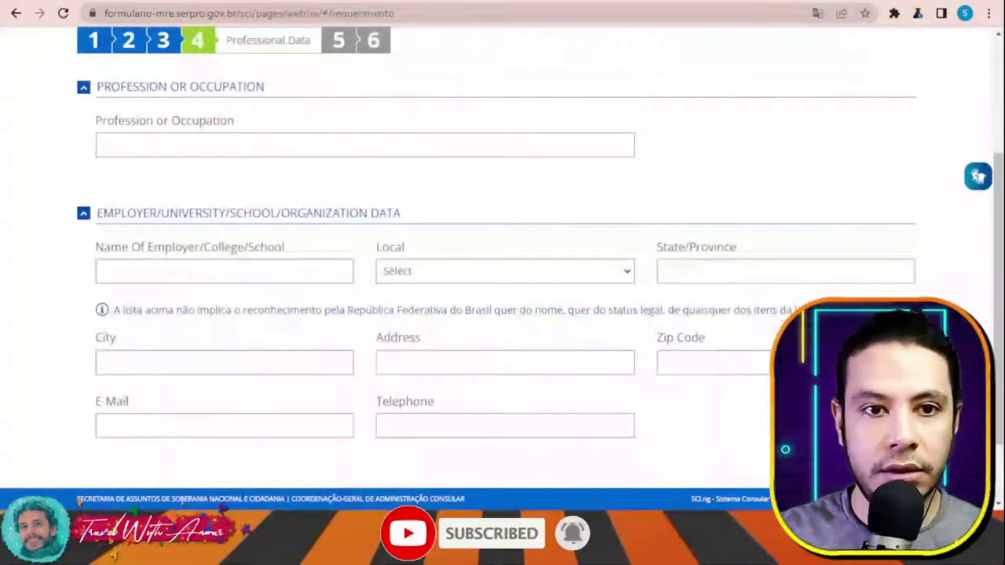
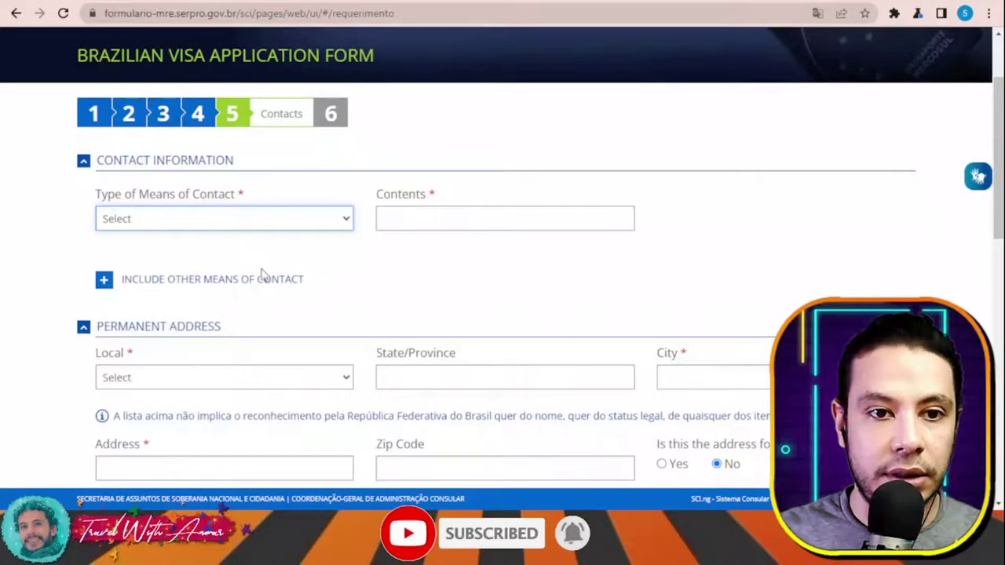
Enter cell phone 123456 as the contact and set the permanent address country to India.
{"action": "left_click", "coordinate": [412, 223]}
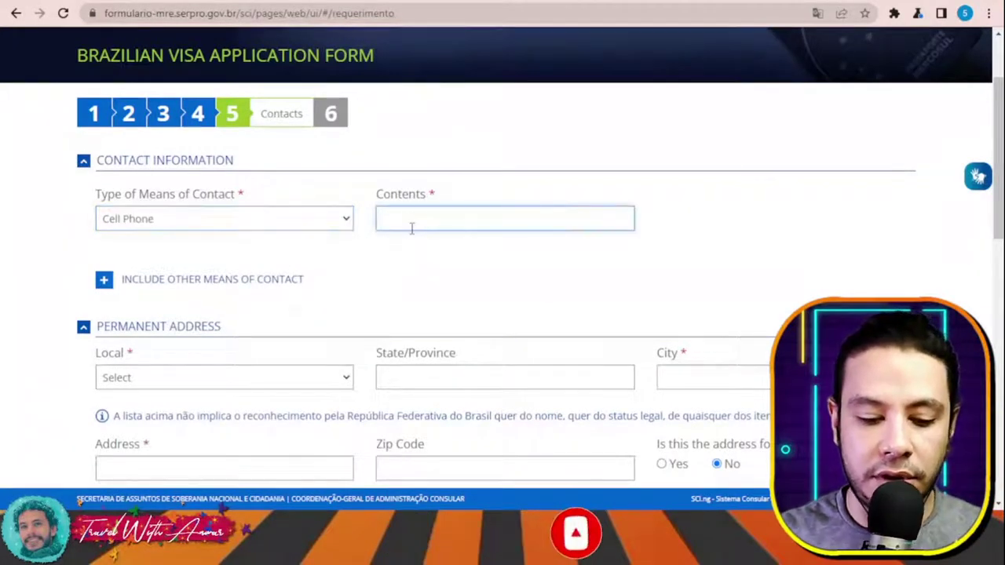
{"action": "type", "text": "123456789"}
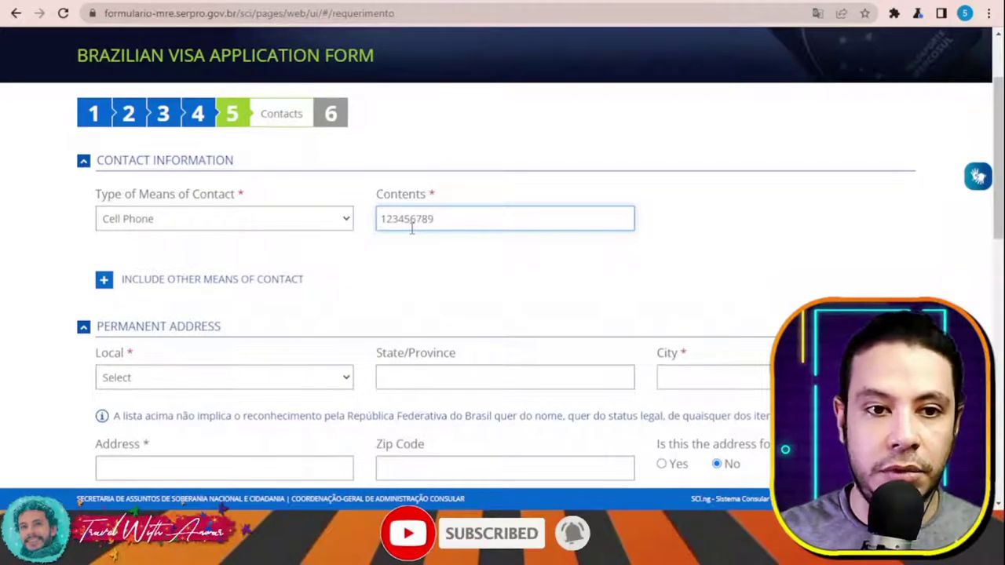
{"action": "scroll", "coordinate": [412, 227], "scroll_direction": "down", "scroll_amount": 3}
{"action": "left_click", "coordinate": [222, 157]}
{"action": "left_click", "coordinate": [213, 252]}
{"action": "key", "text": "Down"}
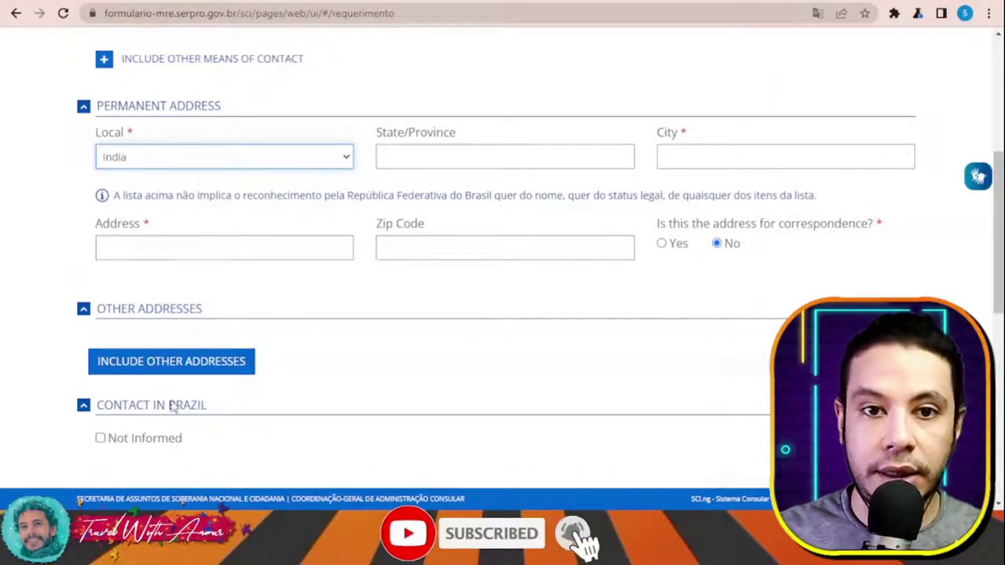
Fill the permanent address with placeholder state, city 'a', address 'aaa' and zip code.
{"action": "left_click", "coordinate": [412, 156]}
{"action": "left_click", "coordinate": [790, 162]}
{"action": "type", "text": "aaa"}
{"action": "left_click", "coordinate": [158, 245]}
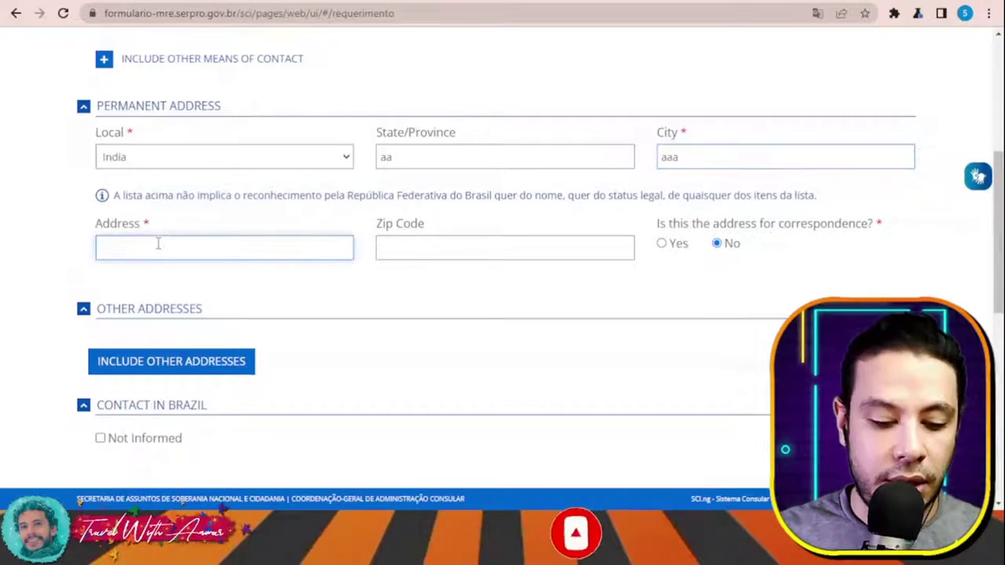
{"action": "type", "text": "aaa"}
{"action": "left_click", "coordinate": [397, 247]}
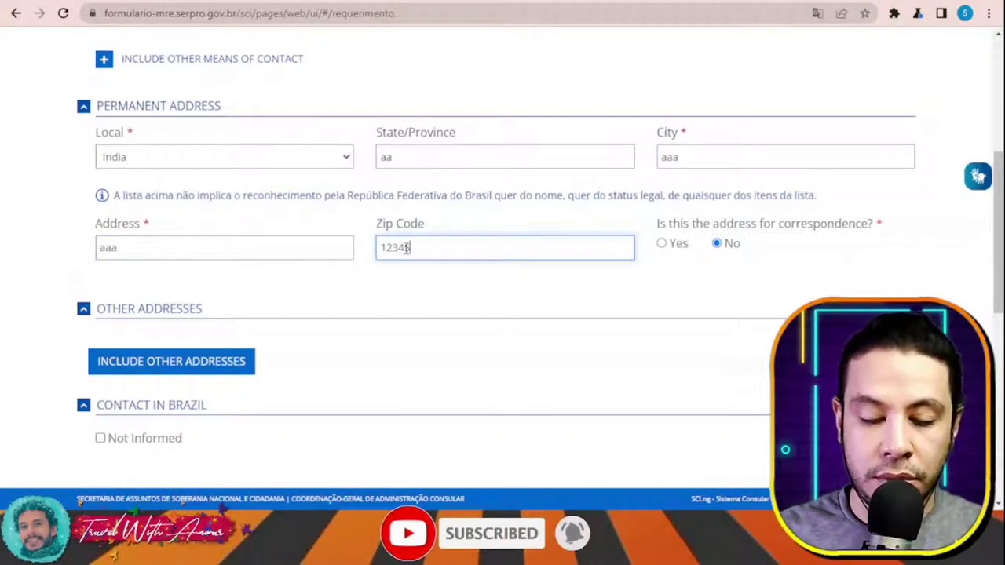
{"action": "scroll", "coordinate": [721, 349], "scroll_direction": "down", "scroll_amount": 3}
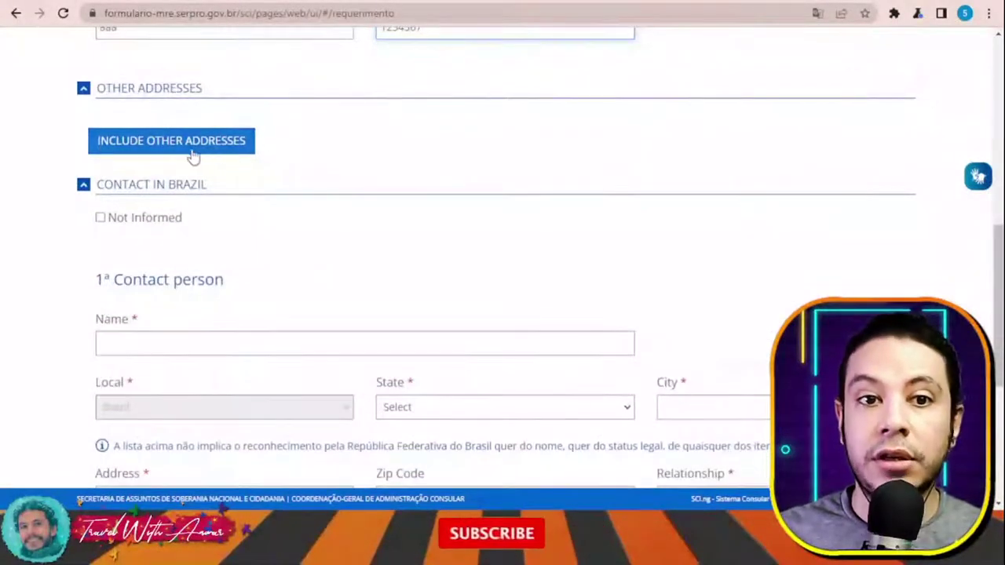
Tick Not Informed for the contact in Brazil and answer Yes to using this address for correspondence.
{"action": "scroll", "coordinate": [272, 163], "scroll_direction": "down", "scroll_amount": 1}
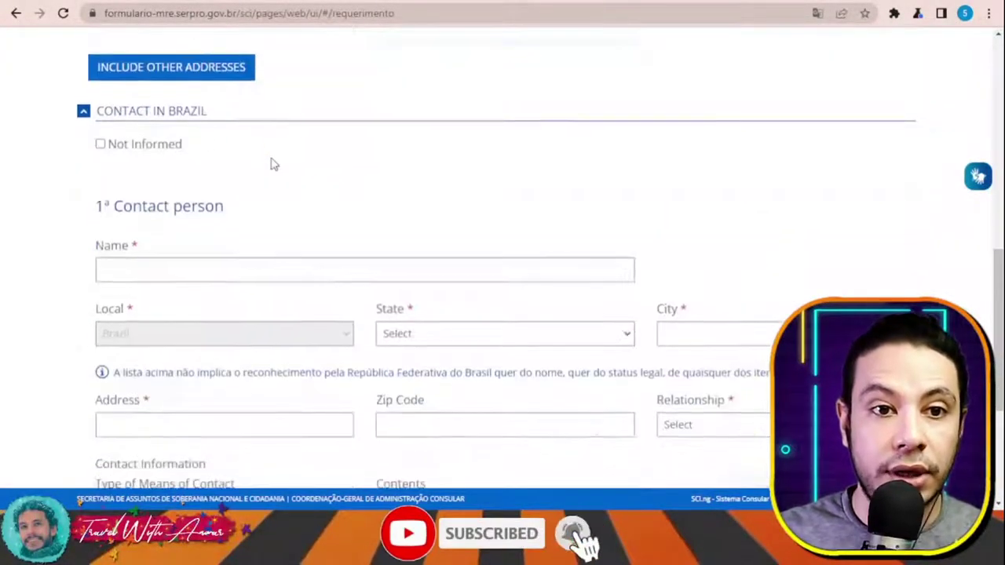
{"action": "scroll", "coordinate": [198, 132], "scroll_direction": "down", "scroll_amount": 1}
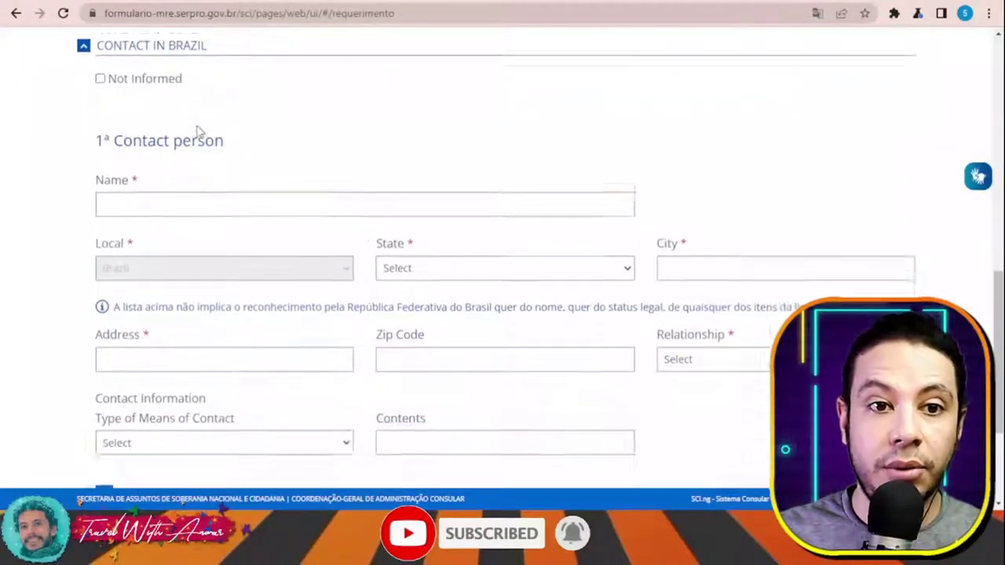
{"action": "scroll", "coordinate": [293, 152], "scroll_direction": "down", "scroll_amount": 2}
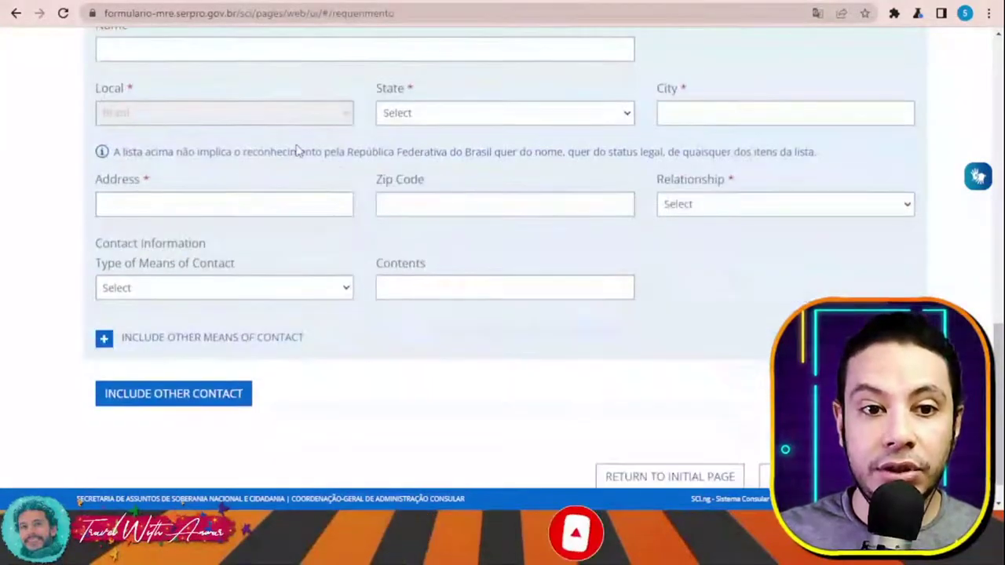
{"action": "scroll", "coordinate": [319, 233], "scroll_direction": "up", "scroll_amount": 3}
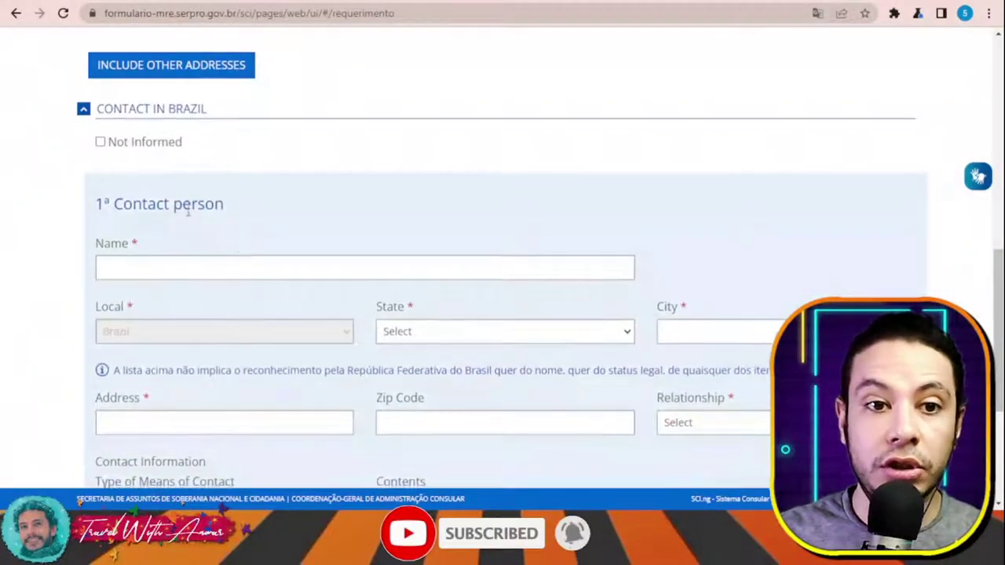
{"action": "scroll", "coordinate": [408, 145], "scroll_direction": "down", "scroll_amount": 2}
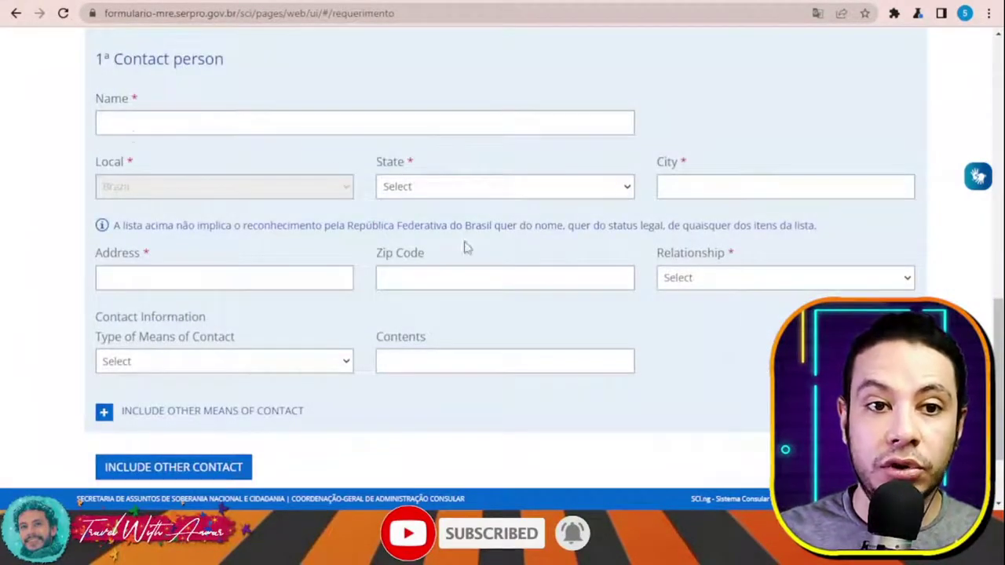
{"action": "scroll", "coordinate": [225, 213], "scroll_direction": "up", "scroll_amount": 1}
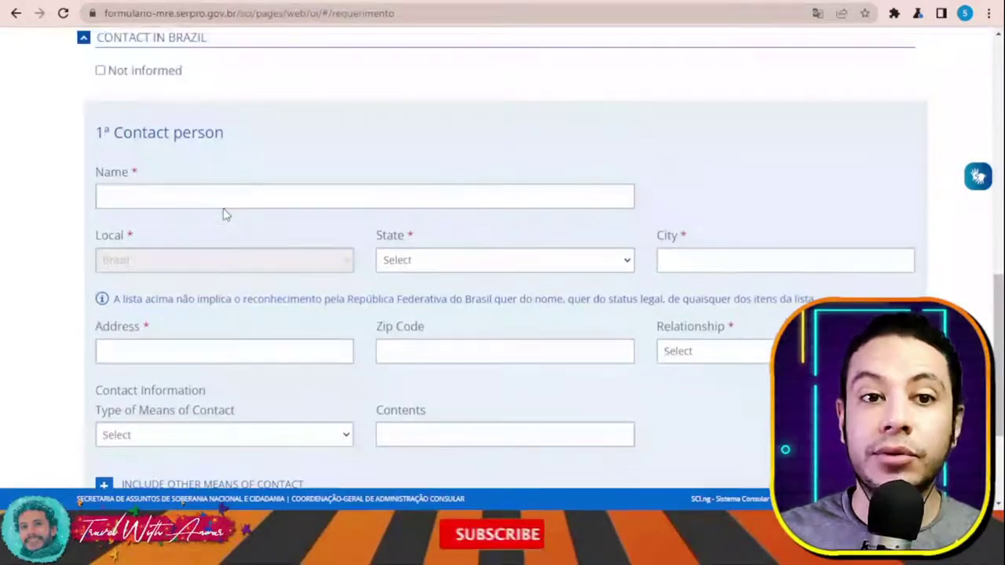
{"action": "scroll", "coordinate": [839, 195], "scroll_direction": "down", "scroll_amount": 2}
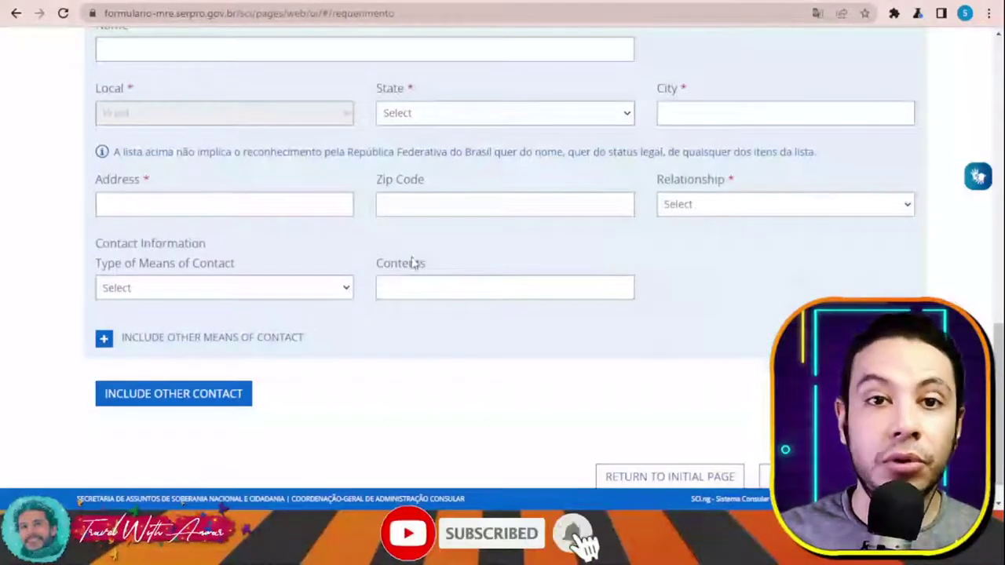
{"action": "scroll", "coordinate": [369, 236], "scroll_direction": "up", "scroll_amount": 2}
{"action": "scroll", "coordinate": [187, 149], "scroll_direction": "up", "scroll_amount": 2}
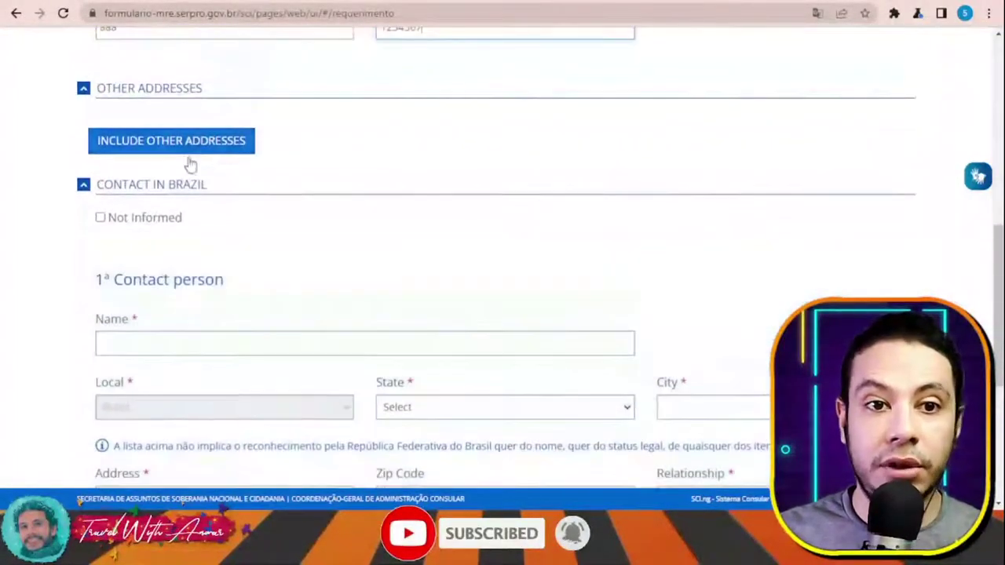
{"action": "left_click", "coordinate": [101, 220]}
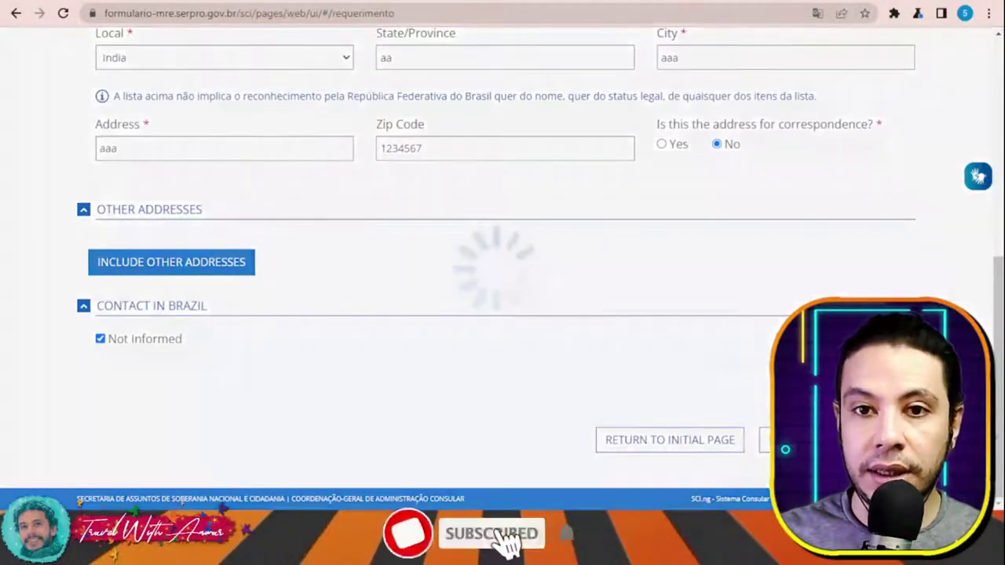
{"action": "scroll", "coordinate": [502, 259], "scroll_direction": "down", "scroll_amount": 1}
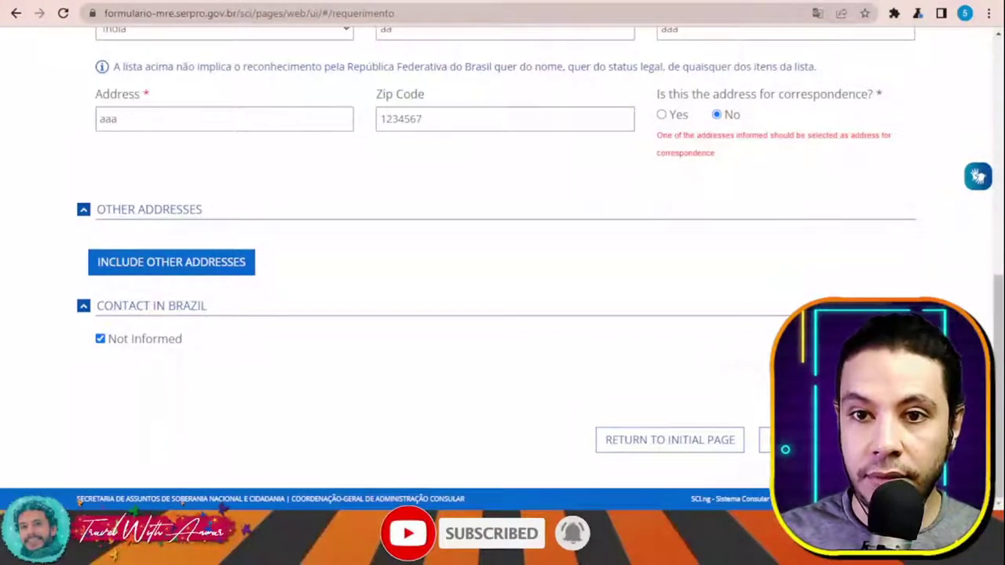
{"action": "left_click", "coordinate": [662, 116]}
On step 6, upload a large enough applicant photograph with the crop centred on the face.
{"action": "left_click", "coordinate": [777, 440]}
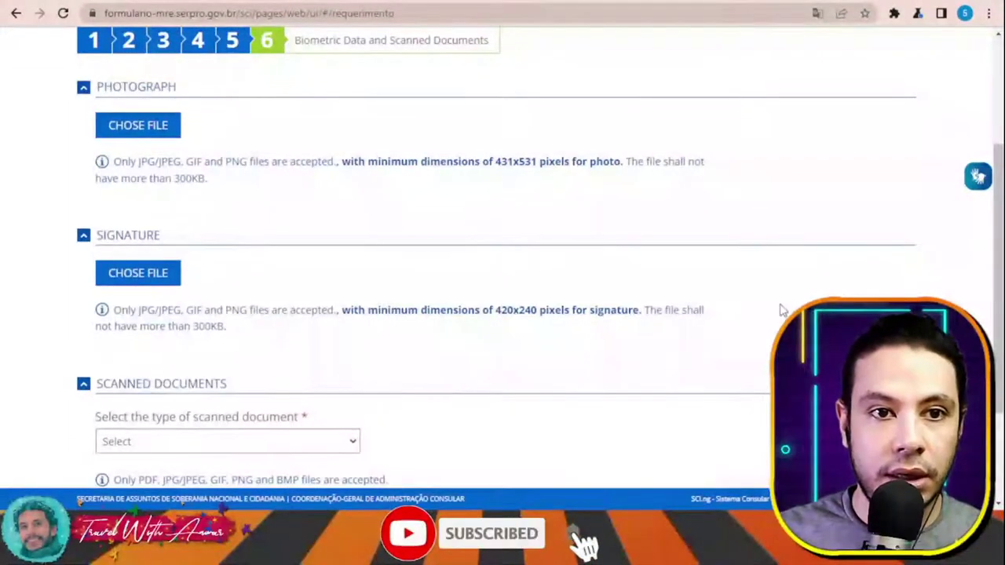
{"action": "scroll", "coordinate": [780, 314], "scroll_direction": "up", "scroll_amount": 2}
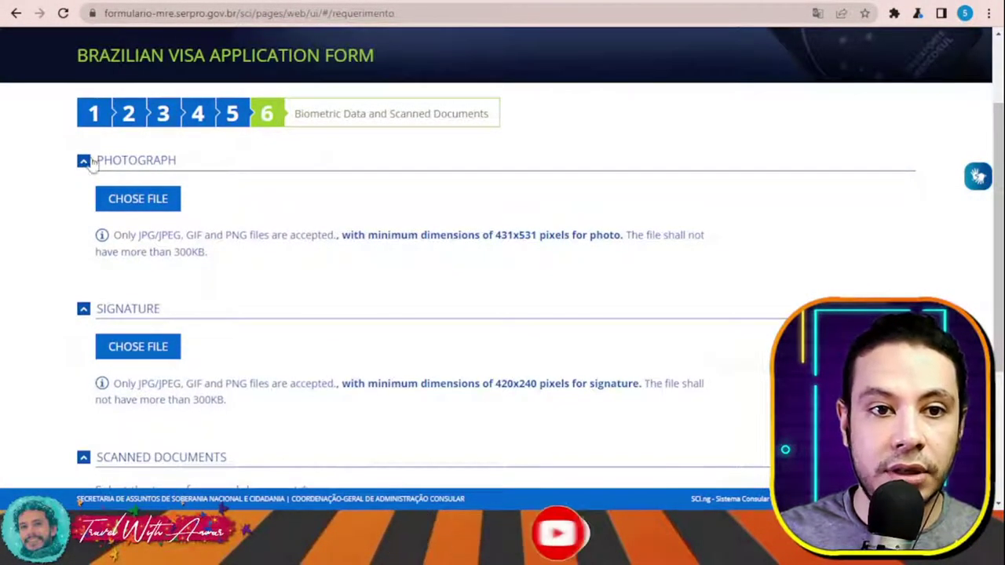
{"action": "scroll", "coordinate": [160, 221], "scroll_direction": "down", "scroll_amount": 2}
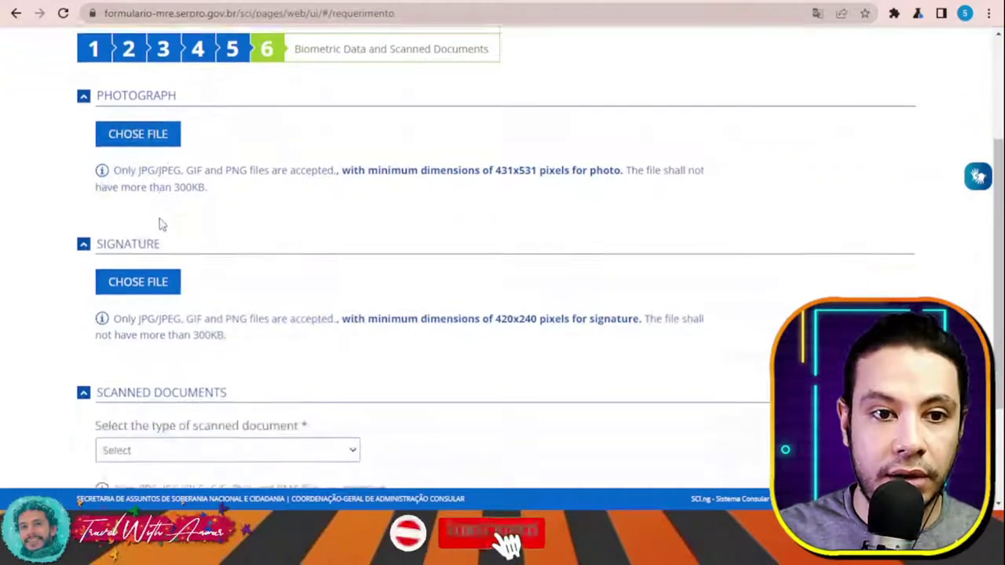
{"action": "left_click", "coordinate": [148, 126]}
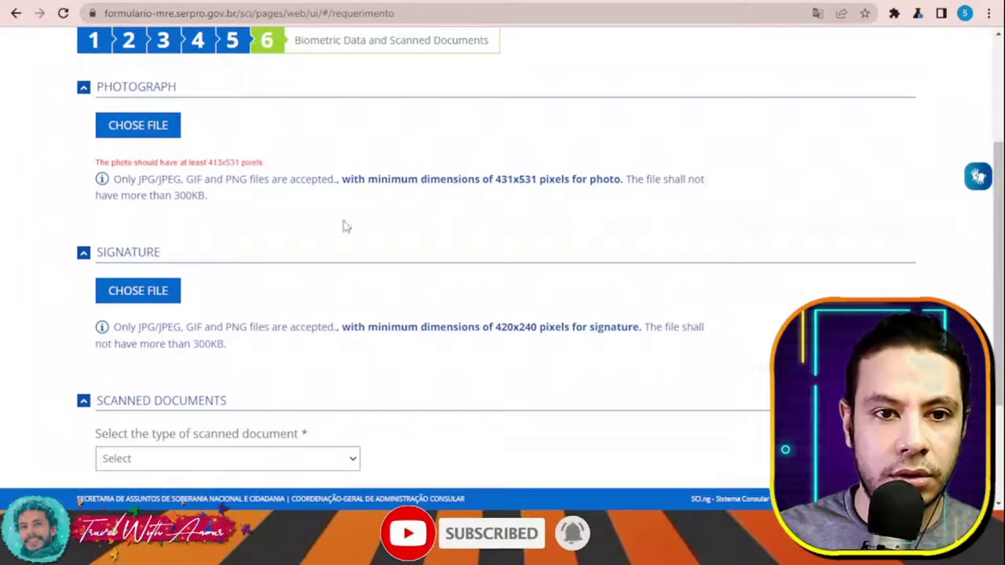
{"action": "left_click", "coordinate": [174, 127]}
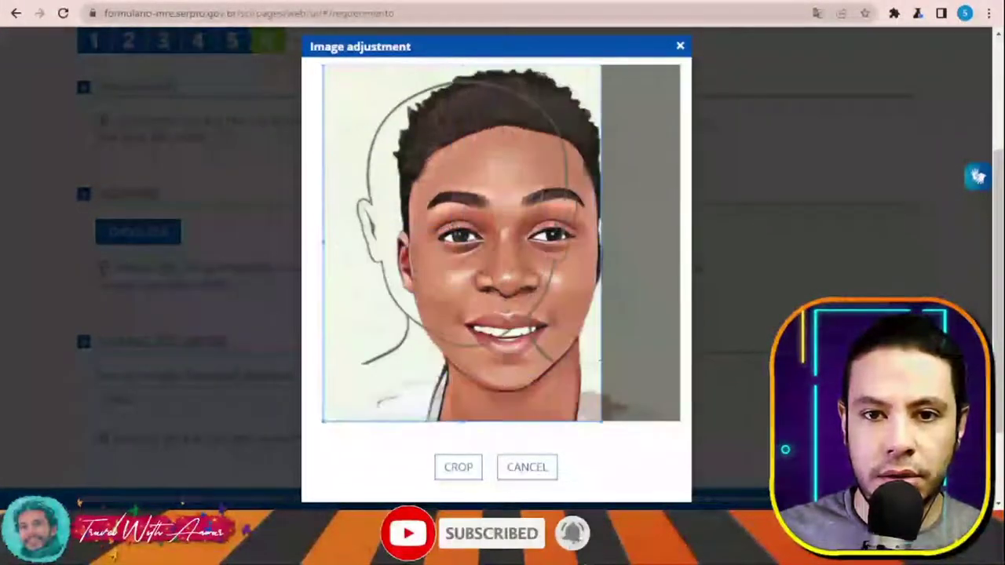
{"action": "left_click_drag", "start_coordinate": [556, 299], "coordinate": [598, 307]}
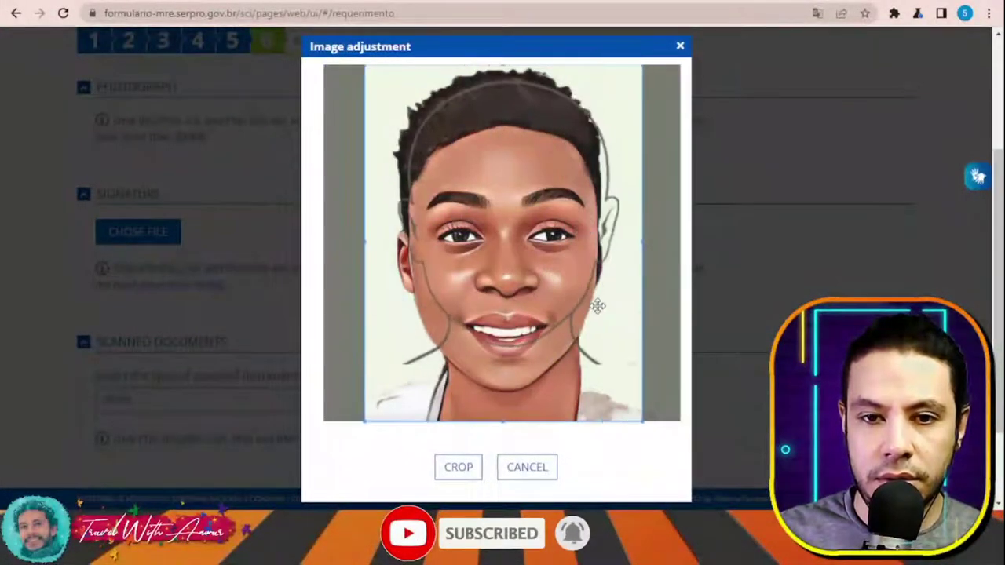
{"action": "left_click", "coordinate": [463, 468]}
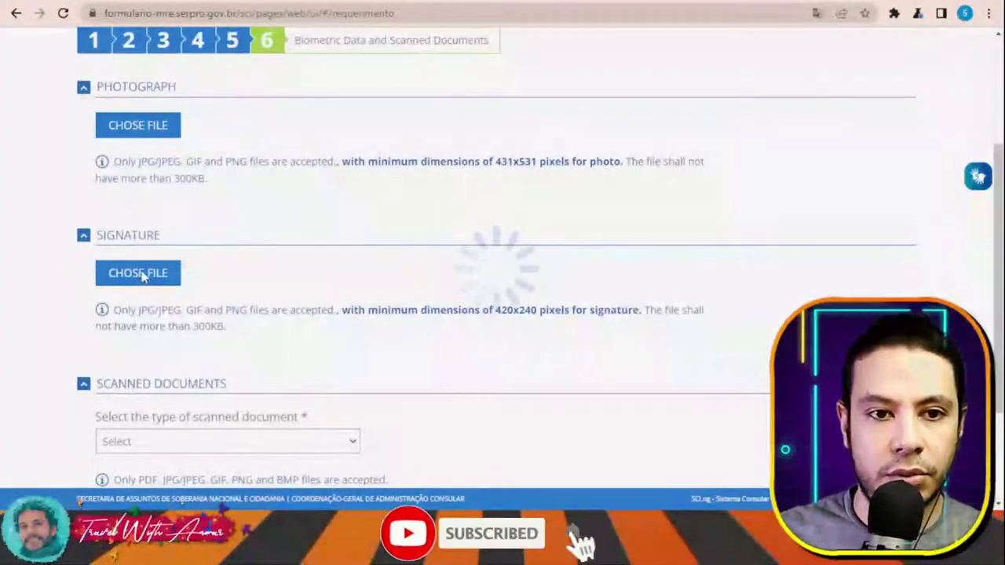
Upload the signature image with the crop widened to cover the whole signature.
{"action": "scroll", "coordinate": [143, 217], "scroll_direction": "down", "scroll_amount": 1}
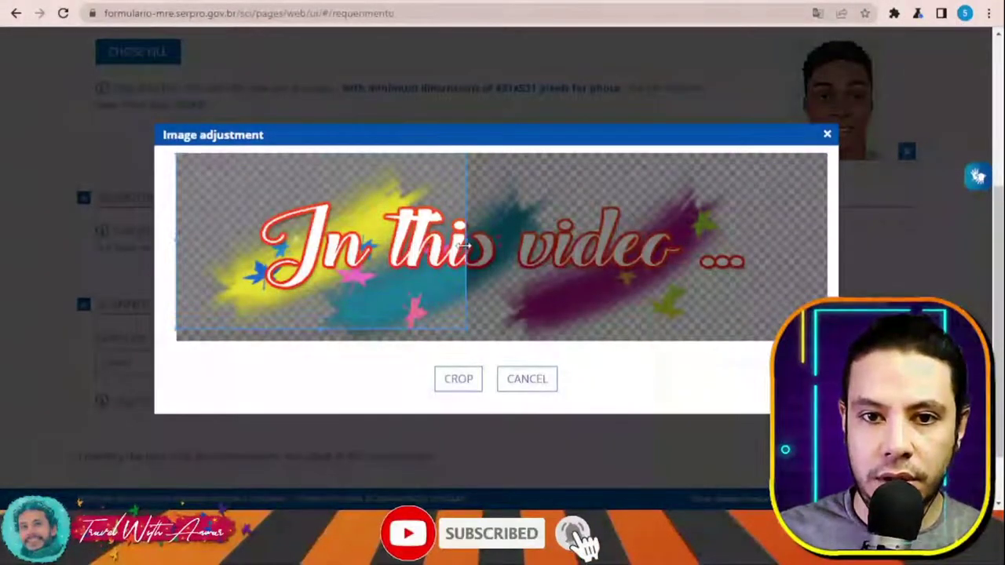
{"action": "left_click_drag", "start_coordinate": [467, 253], "coordinate": [774, 259]}
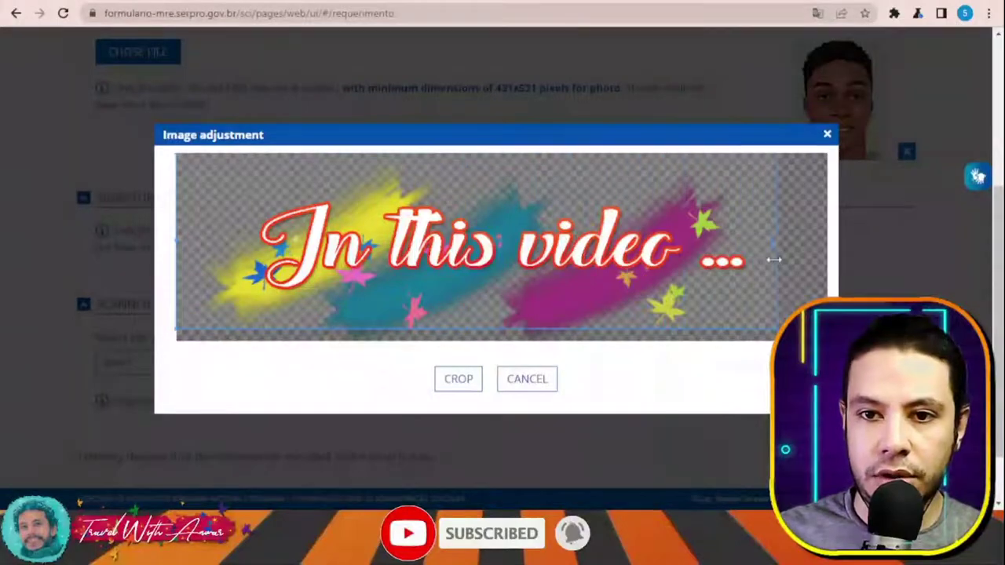
{"action": "left_click", "coordinate": [459, 380]}
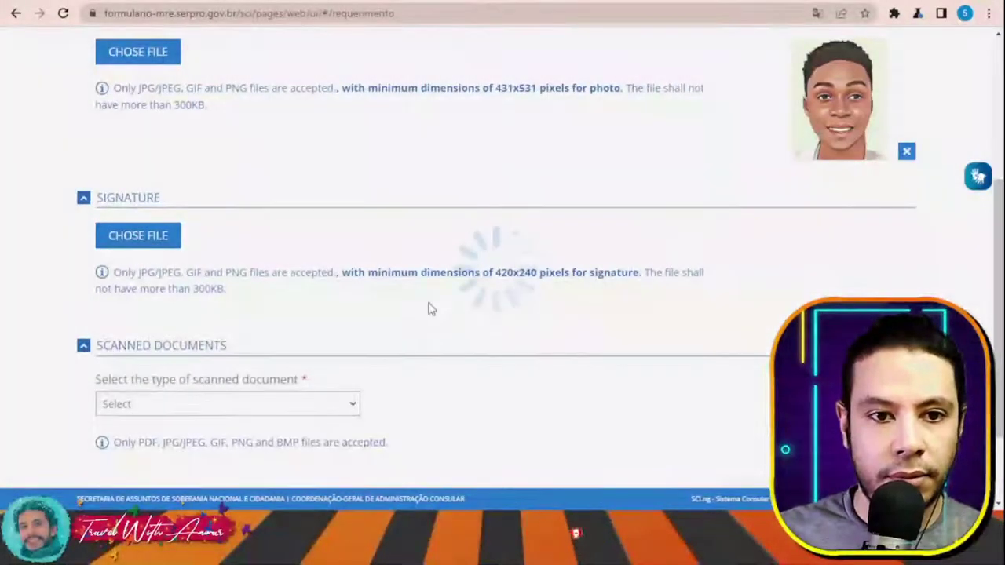
{"action": "scroll", "coordinate": [556, 386], "scroll_direction": "down", "scroll_amount": 2}
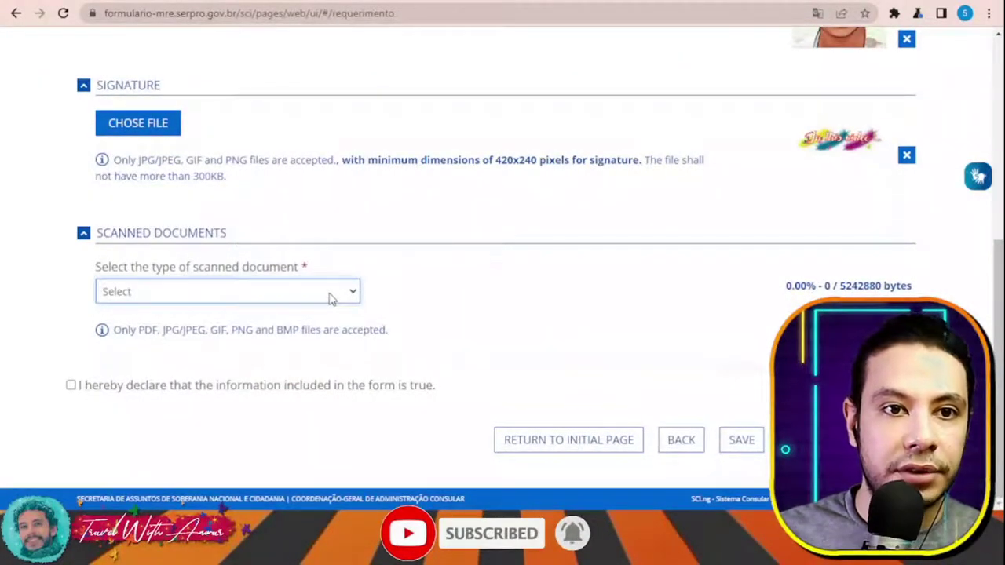
Attach the Air Ticket scan, then choose Passport as the next document type.
{"action": "left_click", "coordinate": [330, 291]}
{"action": "left_click", "coordinate": [212, 105]}
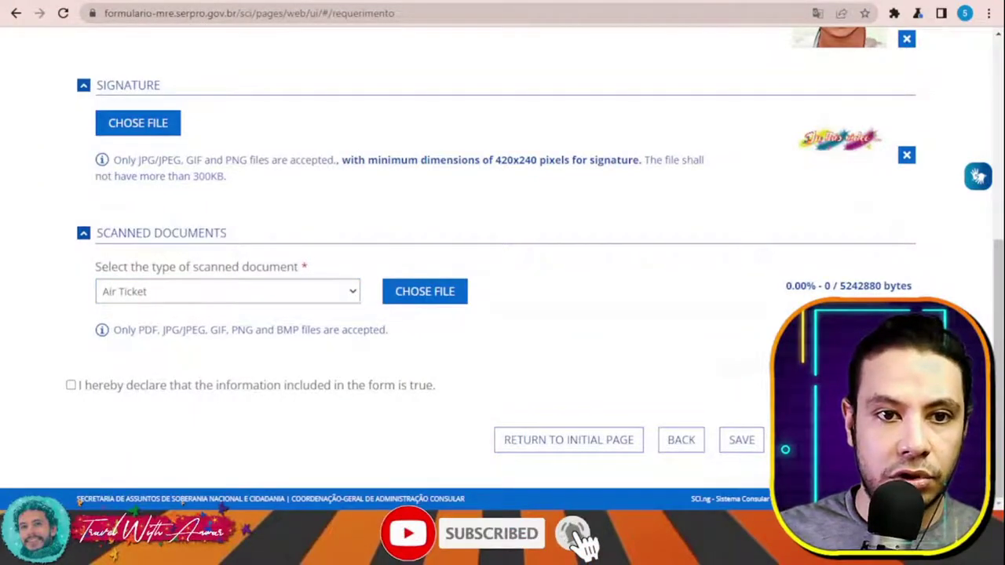
{"action": "left_click", "coordinate": [420, 290]}
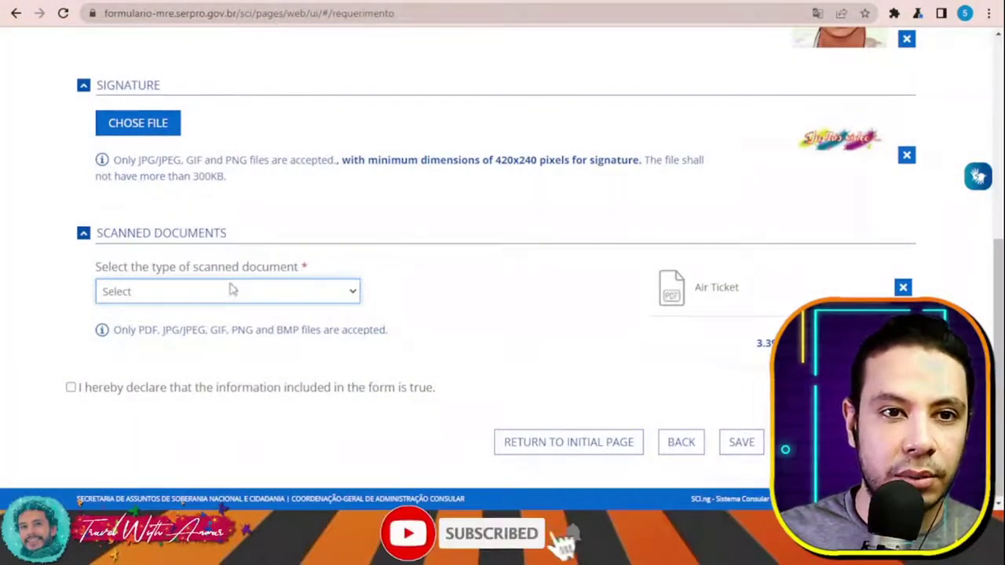
{"action": "left_click", "coordinate": [211, 248]}
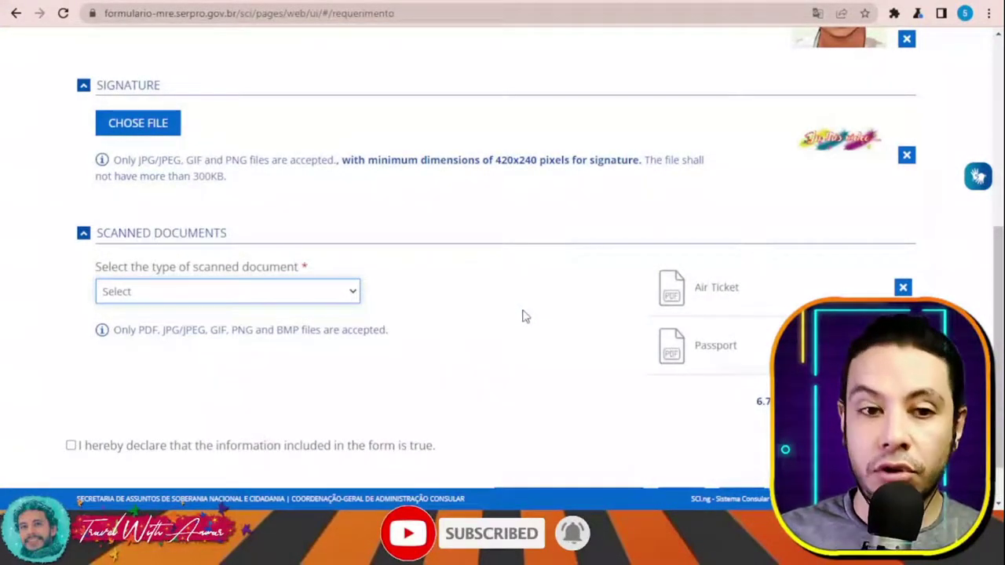
Tick the truthfulness declaration and save to finalize the application.
{"action": "scroll", "coordinate": [525, 316], "scroll_direction": "down", "scroll_amount": 1}
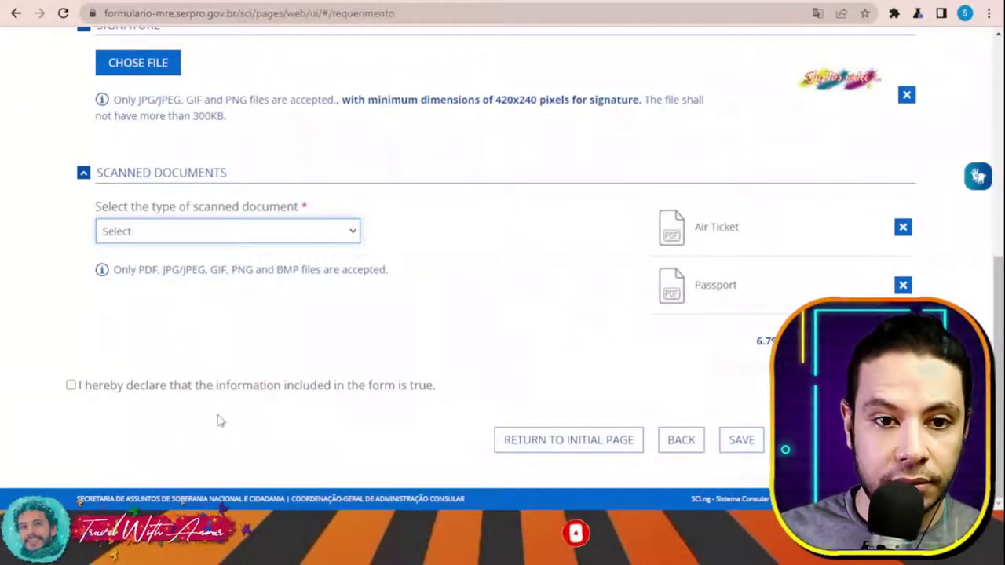
{"action": "left_click", "coordinate": [75, 385]}
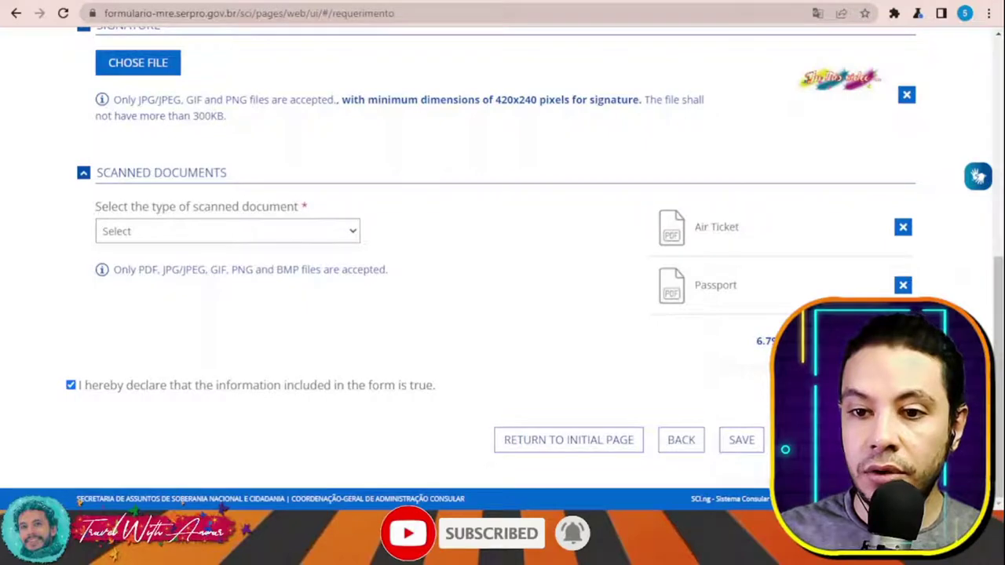
{"action": "left_click", "coordinate": [817, 440]}
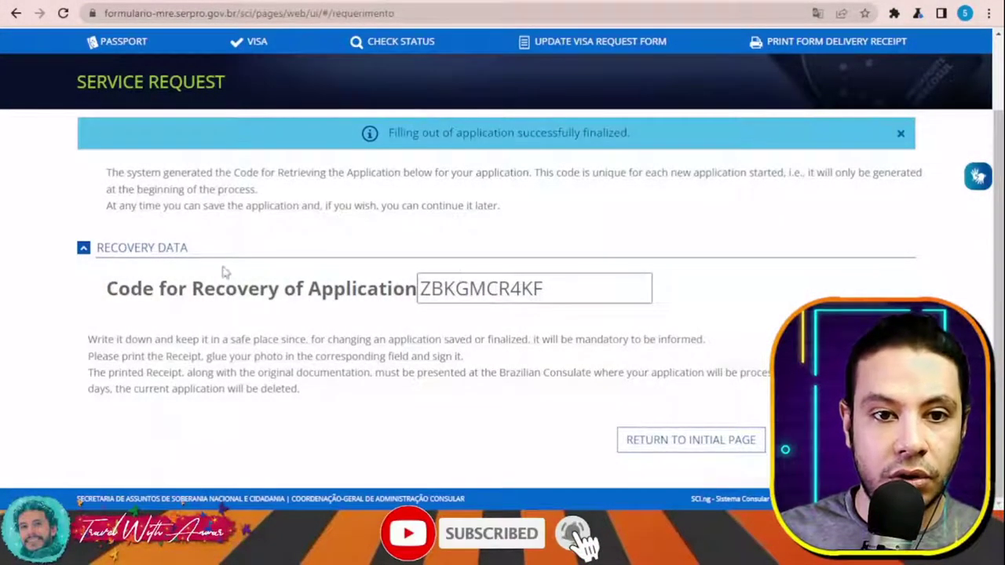
Select the application recovery code and open the PDF delivery receipt.
{"action": "double_click", "coordinate": [488, 290]}
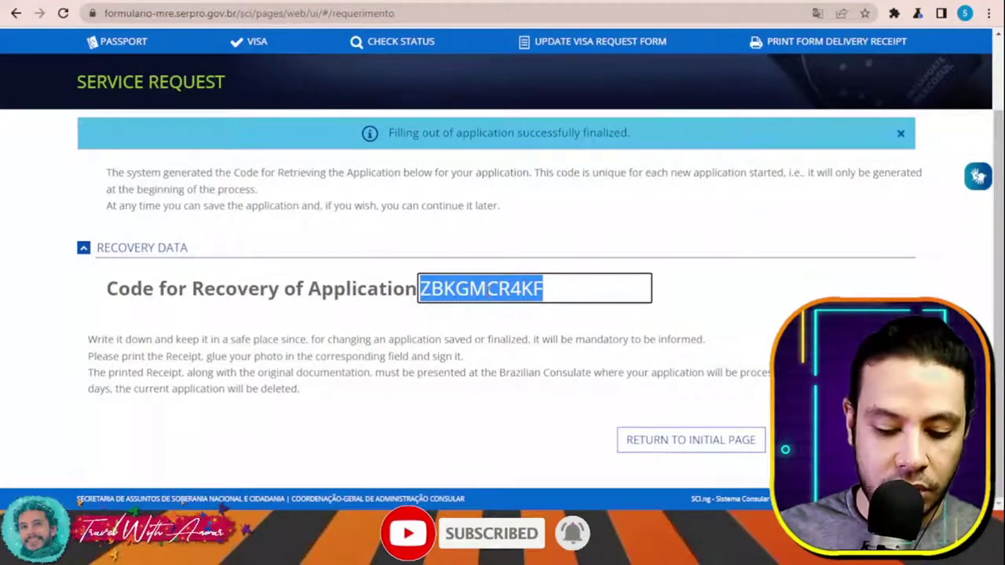
{"action": "left_click", "coordinate": [754, 303]}
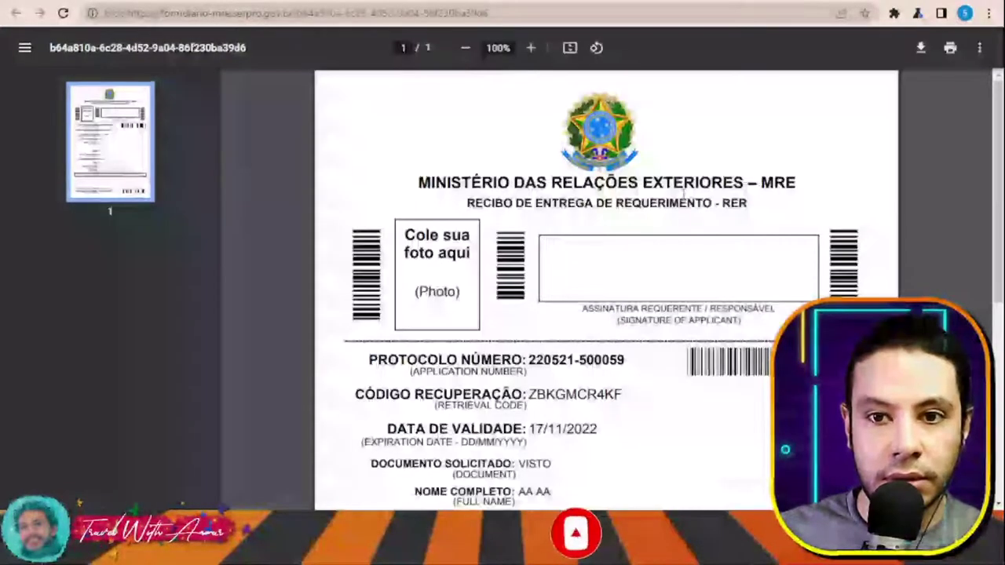
Scroll through the receipt to check the application number, retrieval code and 17/11/2022 expiration date.
{"action": "scroll", "coordinate": [793, 208], "scroll_direction": "down", "scroll_amount": 4}
{"action": "scroll", "coordinate": [795, 208], "scroll_direction": "down", "scroll_amount": 1}
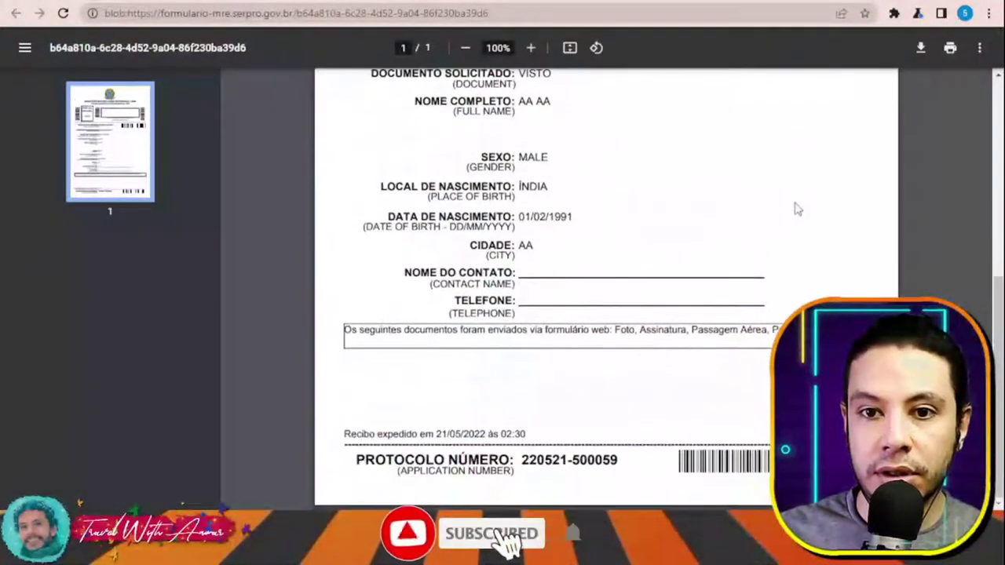
{"action": "scroll", "coordinate": [606, 290], "scroll_direction": "up", "scroll_amount": 5}
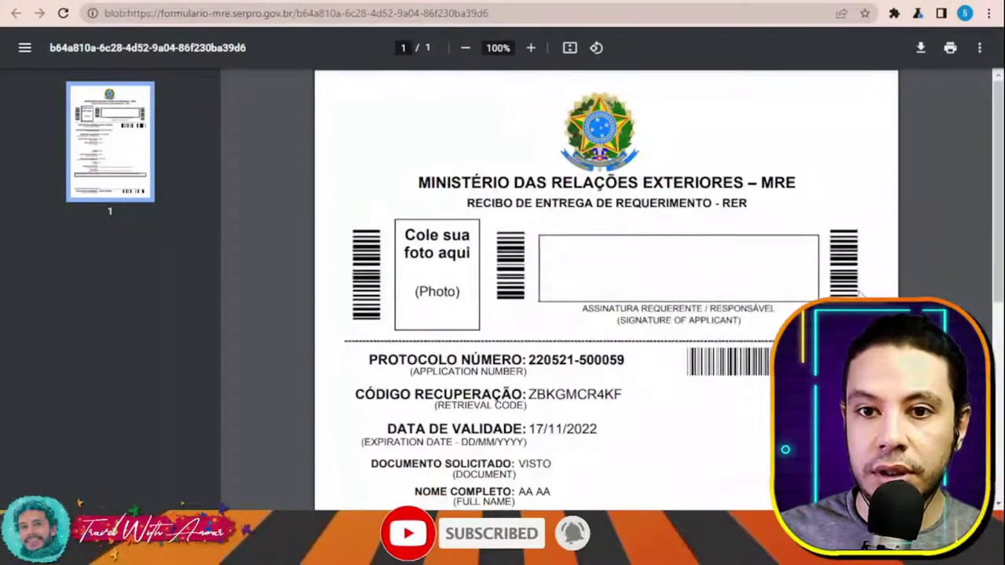
{"action": "scroll", "coordinate": [860, 294], "scroll_direction": "down", "scroll_amount": 5}
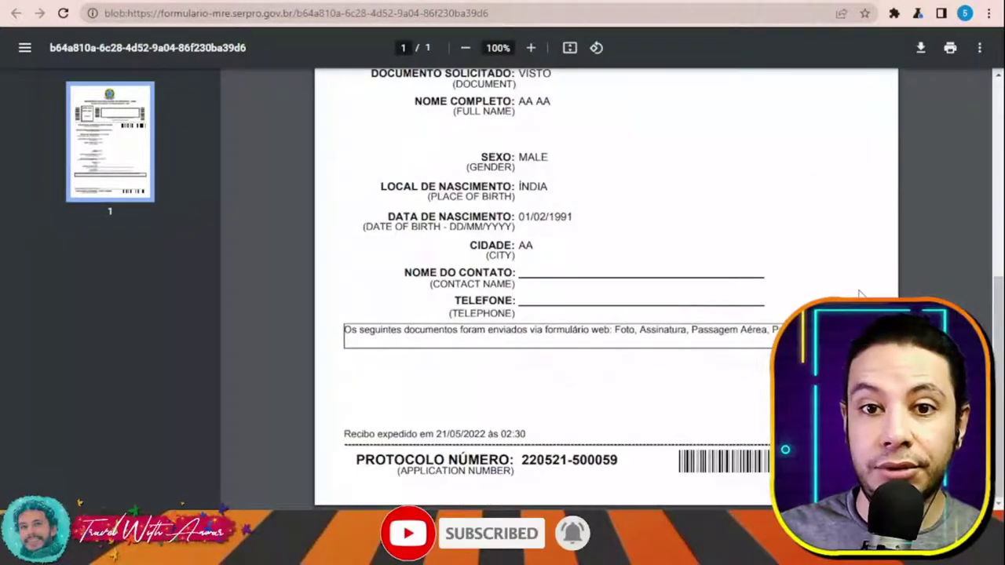
{"action": "scroll", "coordinate": [859, 294], "scroll_direction": "up", "scroll_amount": 5}
{"action": "scroll", "coordinate": [860, 294], "scroll_direction": "down", "scroll_amount": 5}
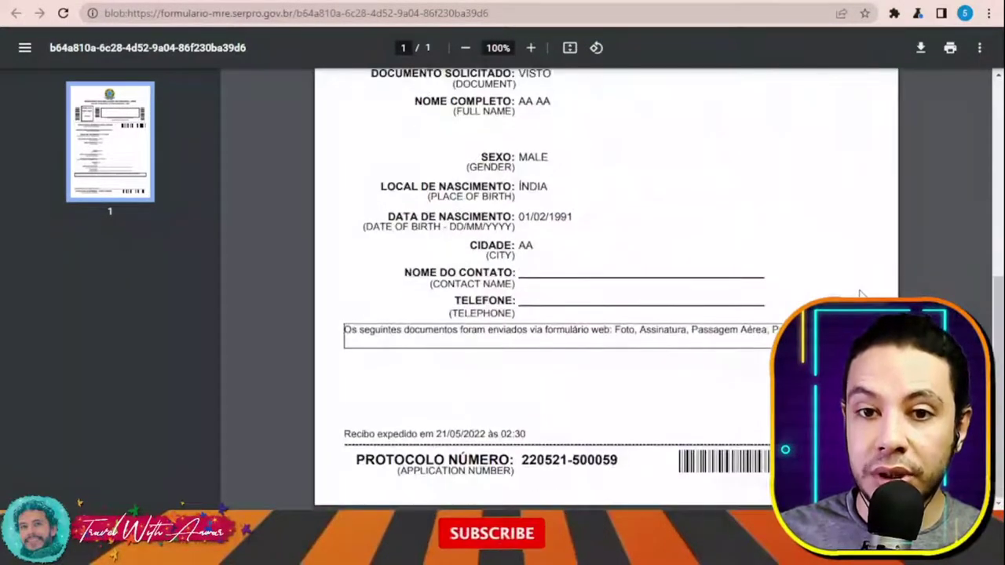
{"action": "scroll", "coordinate": [860, 294], "scroll_direction": "up", "scroll_amount": 5}
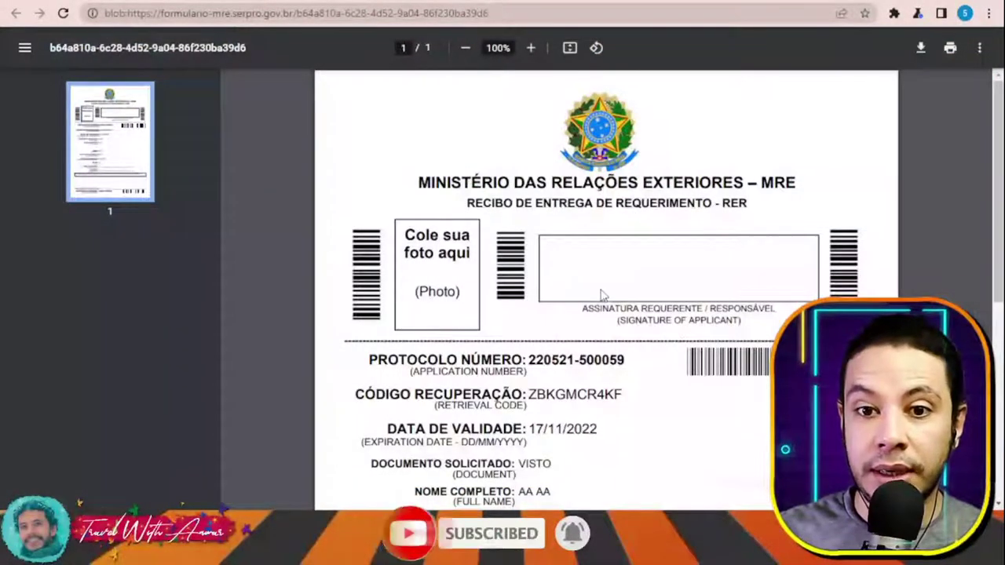
{"action": "scroll", "coordinate": [606, 293], "scroll_direction": "down", "scroll_amount": 3}
{"action": "scroll", "coordinate": [702, 222], "scroll_direction": "down", "scroll_amount": 2}
{"action": "scroll", "coordinate": [597, 192], "scroll_direction": "up", "scroll_amount": 3}
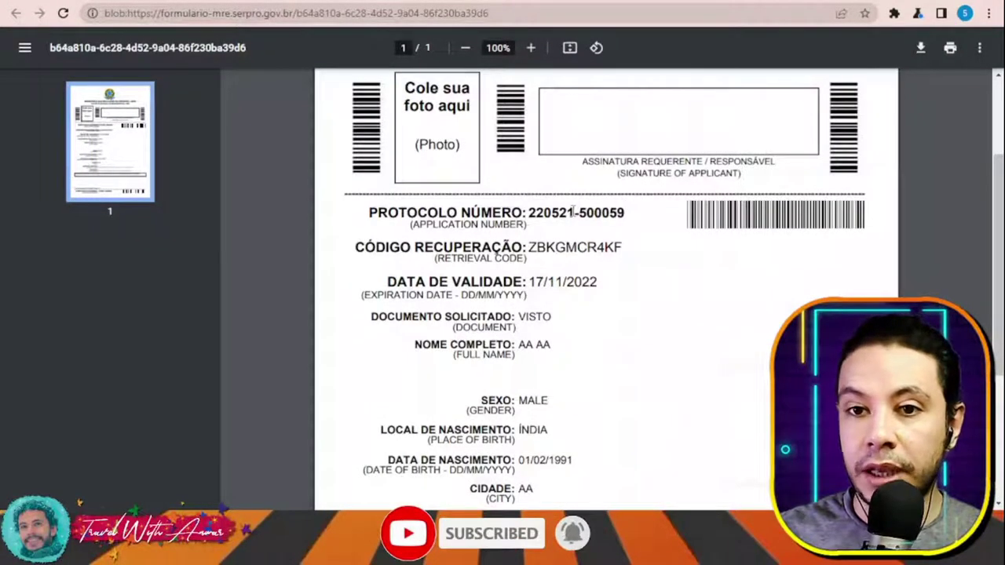
{"action": "scroll", "coordinate": [753, 220], "scroll_direction": "down", "scroll_amount": 3}
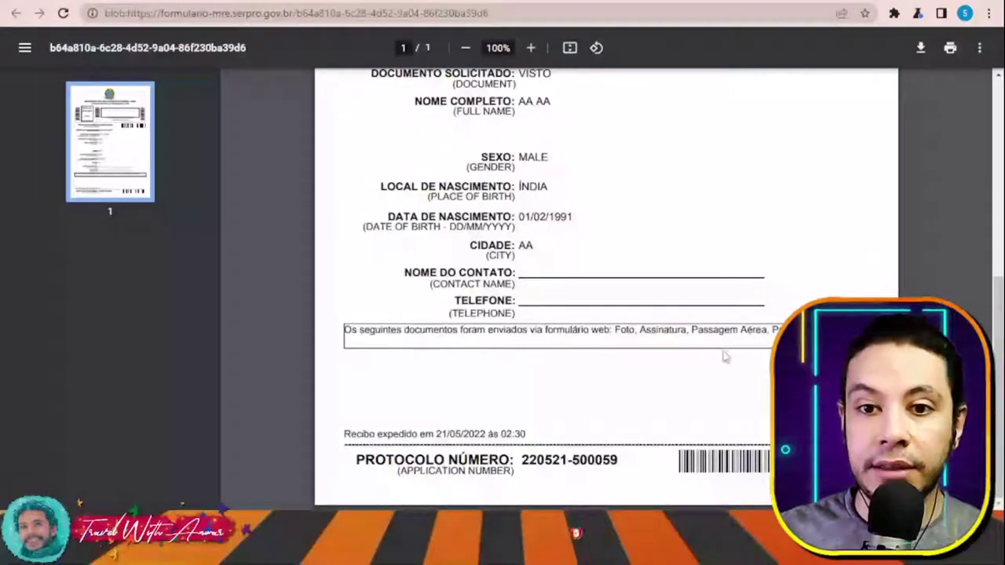
{"action": "scroll", "coordinate": [767, 396], "scroll_direction": "up", "scroll_amount": 5}
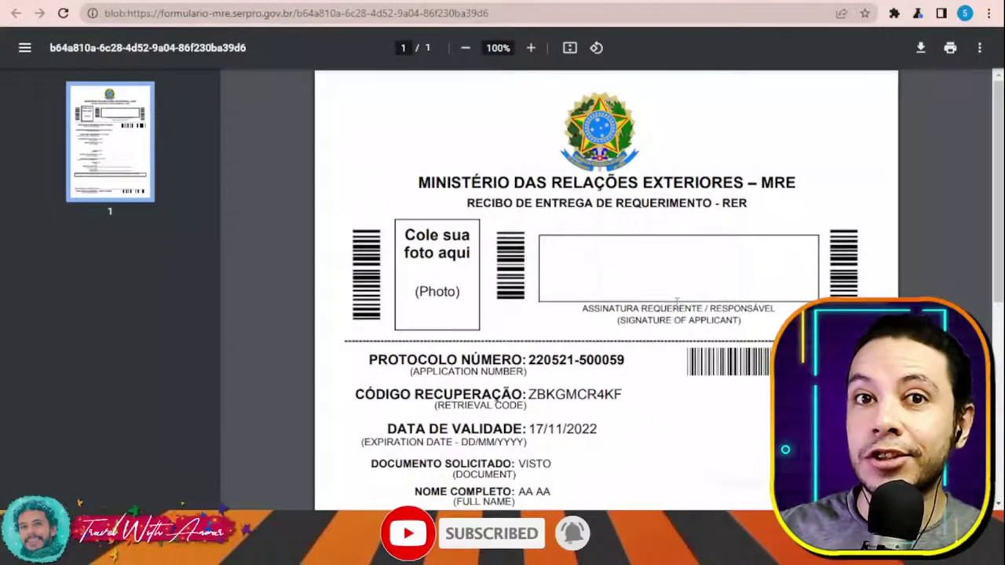
{"action": "scroll", "coordinate": [677, 301], "scroll_direction": "down", "scroll_amount": 5}
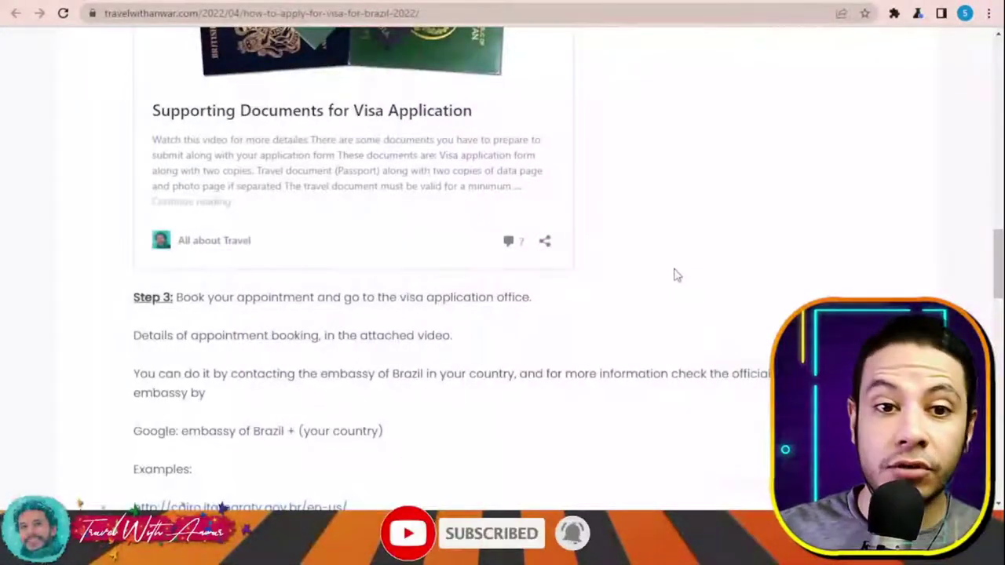
Open the novadelhi.itamaraty.gov.br example link from Step 3 of the blog guide.
{"action": "scroll", "coordinate": [677, 275], "scroll_direction": "down", "scroll_amount": 2}
{"action": "scroll", "coordinate": [676, 274], "scroll_direction": "up", "scroll_amount": 5}
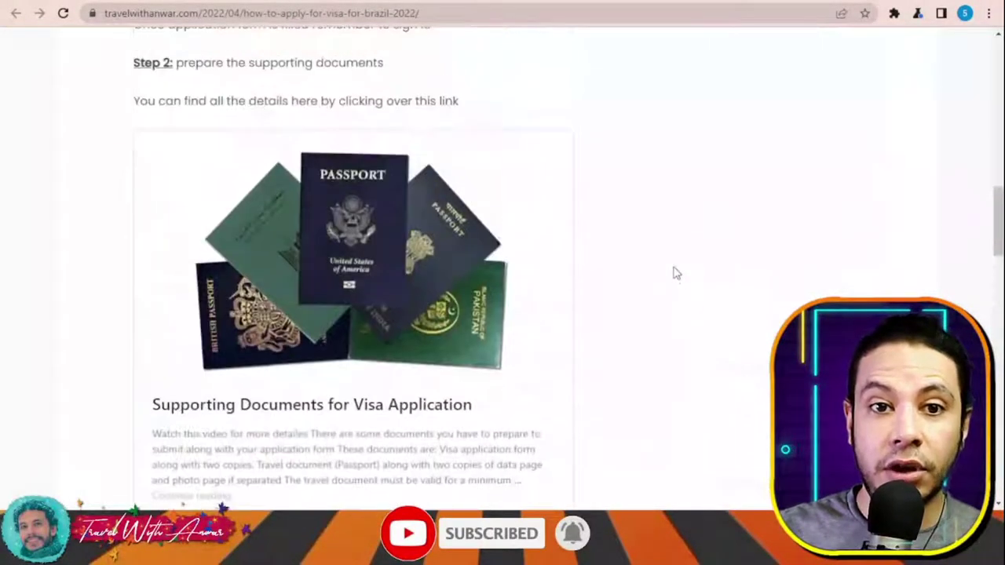
{"action": "scroll", "coordinate": [673, 272], "scroll_direction": "down", "scroll_amount": 3}
{"action": "scroll", "coordinate": [673, 272], "scroll_direction": "up", "scroll_amount": 3}
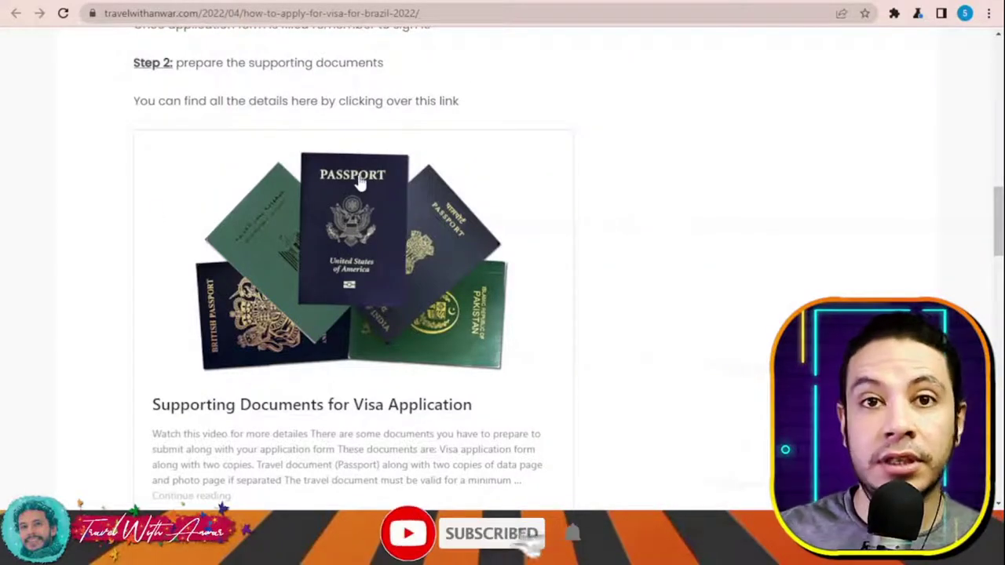
{"action": "scroll", "coordinate": [557, 188], "scroll_direction": "down", "scroll_amount": 2}
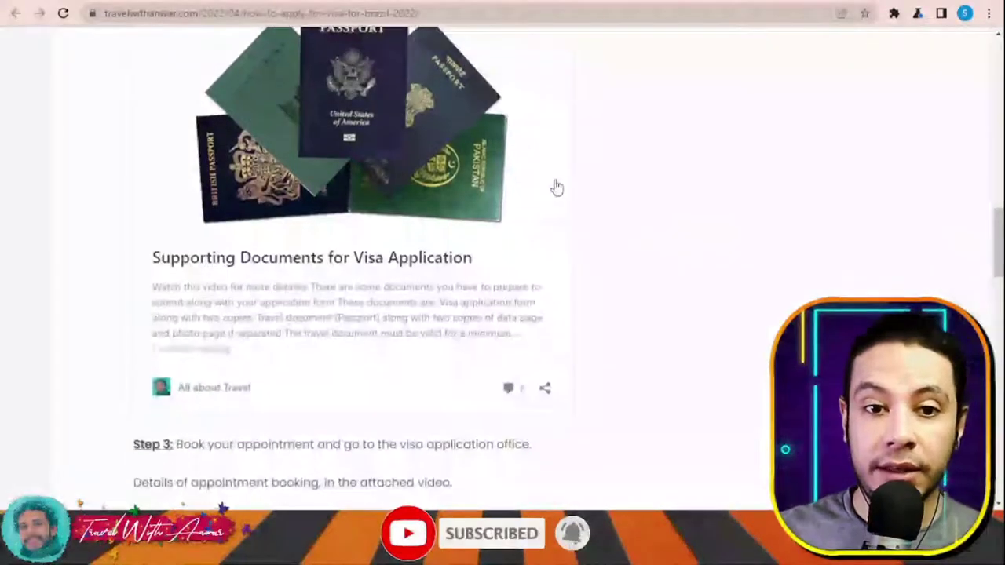
{"action": "scroll", "coordinate": [557, 187], "scroll_direction": "down", "scroll_amount": 6}
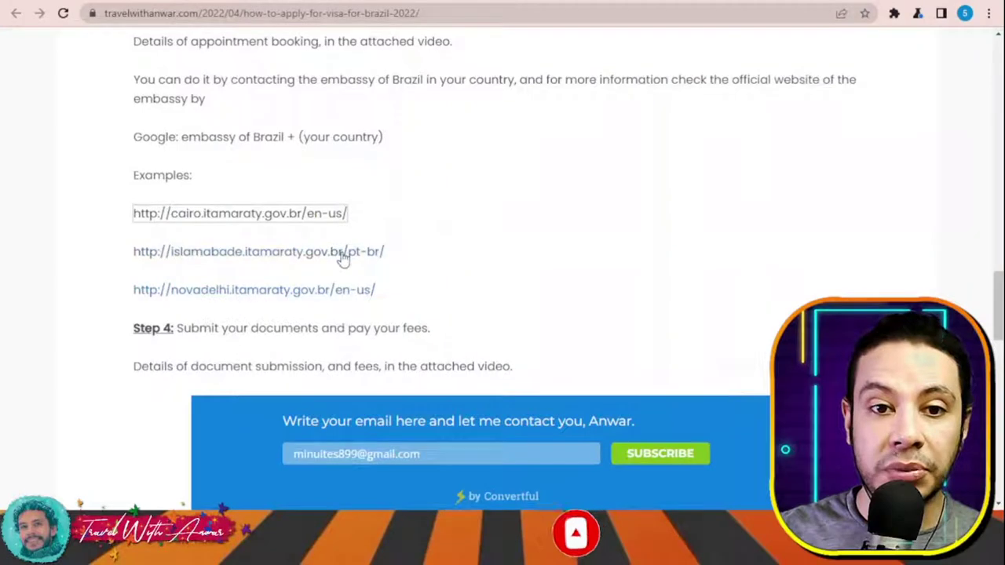
{"action": "left_click", "coordinate": [353, 291]}
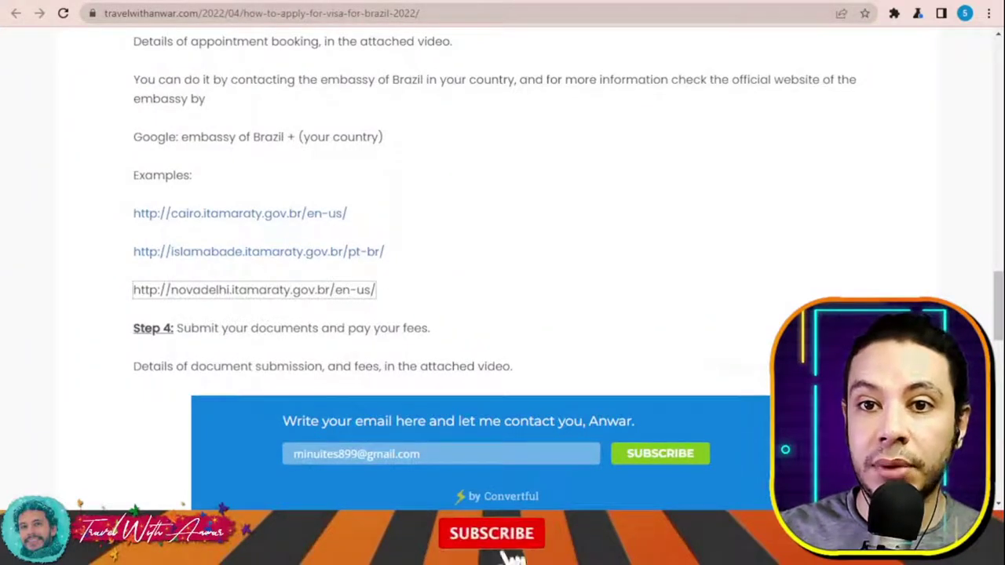
{"action": "key", "text": "Return"}
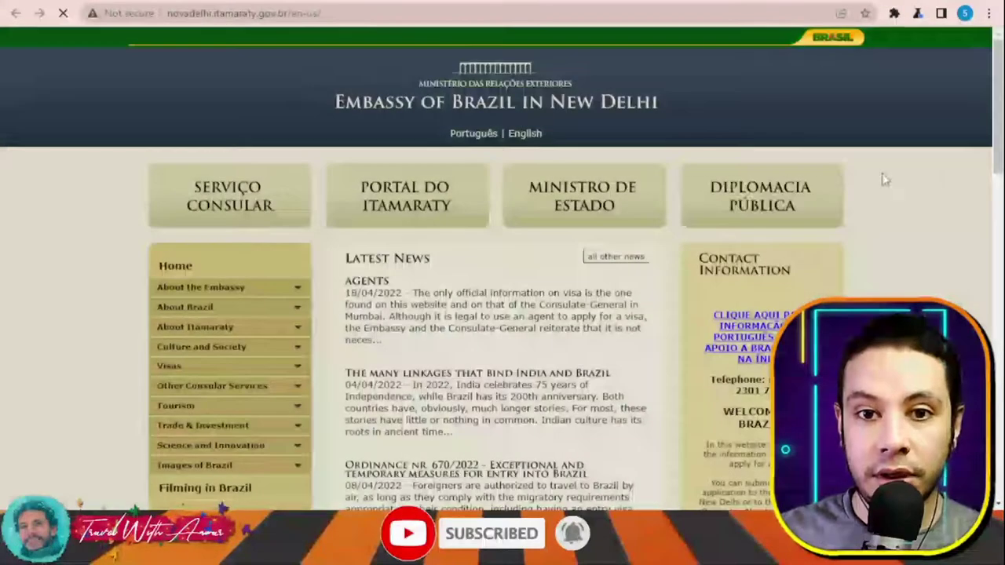
Review the fees table and payment rules on the New Delhi embassy's Visa Fees page.
{"action": "scroll", "coordinate": [998, 198], "scroll_direction": "down", "scroll_amount": 1}
{"action": "scroll", "coordinate": [999, 197], "scroll_direction": "down", "scroll_amount": 2}
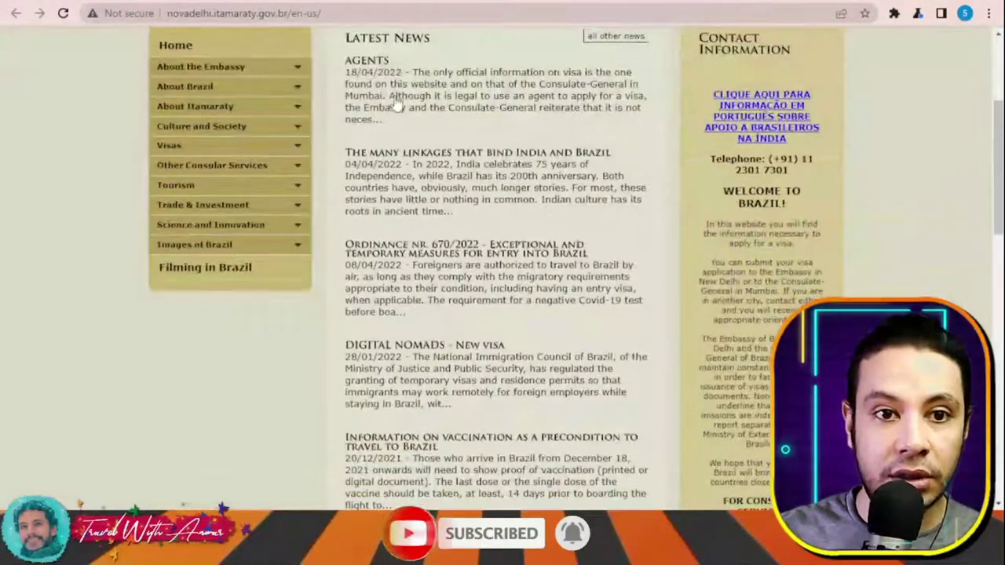
{"action": "left_click", "coordinate": [292, 151]}
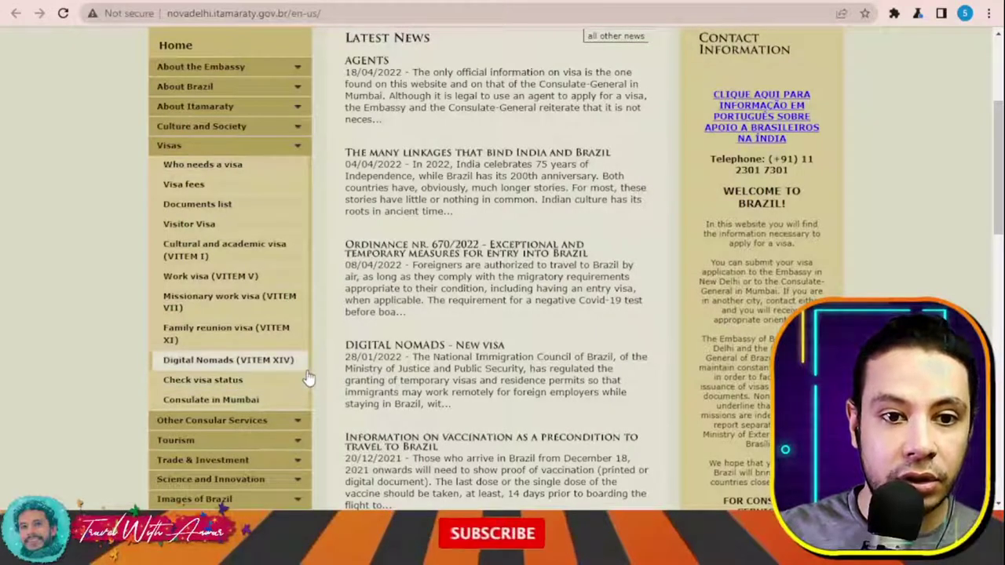
{"action": "scroll", "coordinate": [283, 338], "scroll_direction": "down", "scroll_amount": 1}
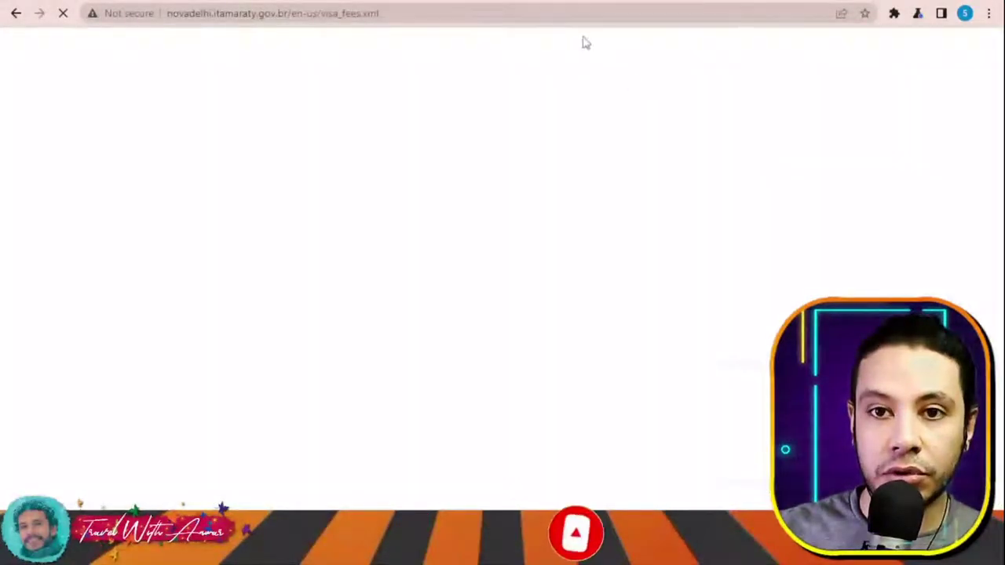
{"action": "scroll", "coordinate": [878, 291], "scroll_direction": "down", "scroll_amount": 5}
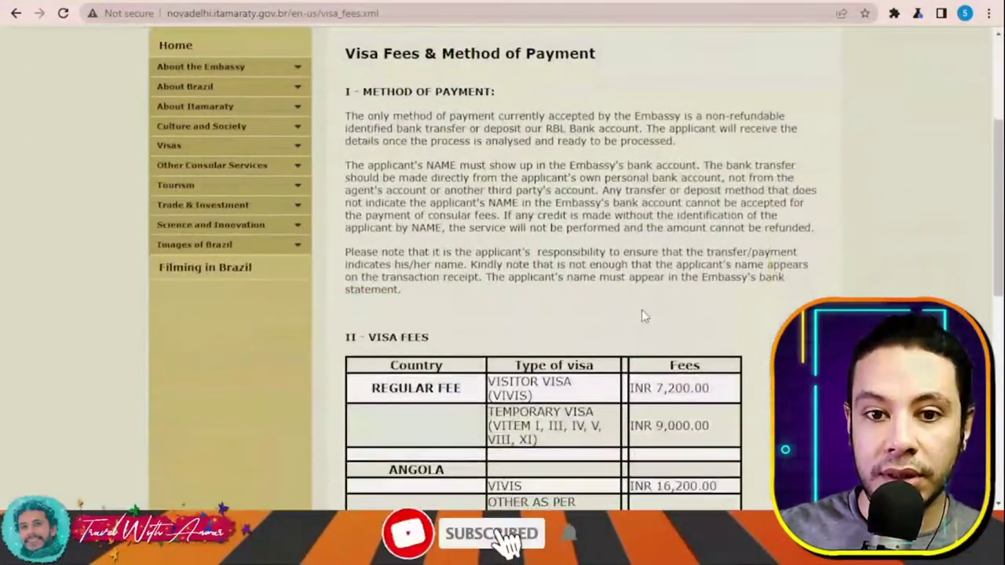
{"action": "scroll", "coordinate": [878, 291], "scroll_direction": "down", "scroll_amount": 2}
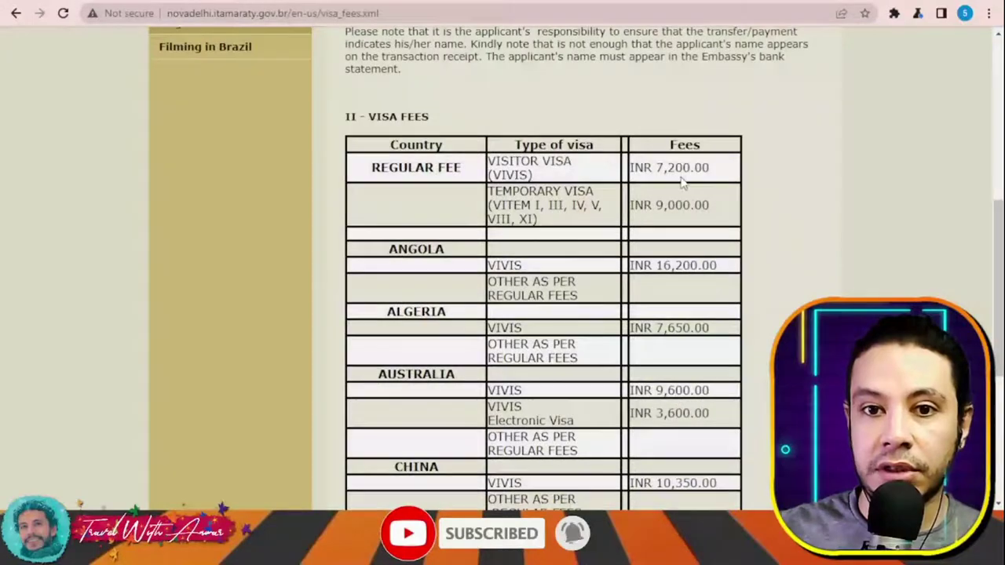
{"action": "left_click", "coordinate": [649, 175]}
{"action": "scroll", "coordinate": [649, 236], "scroll_direction": "up", "scroll_amount": 5}
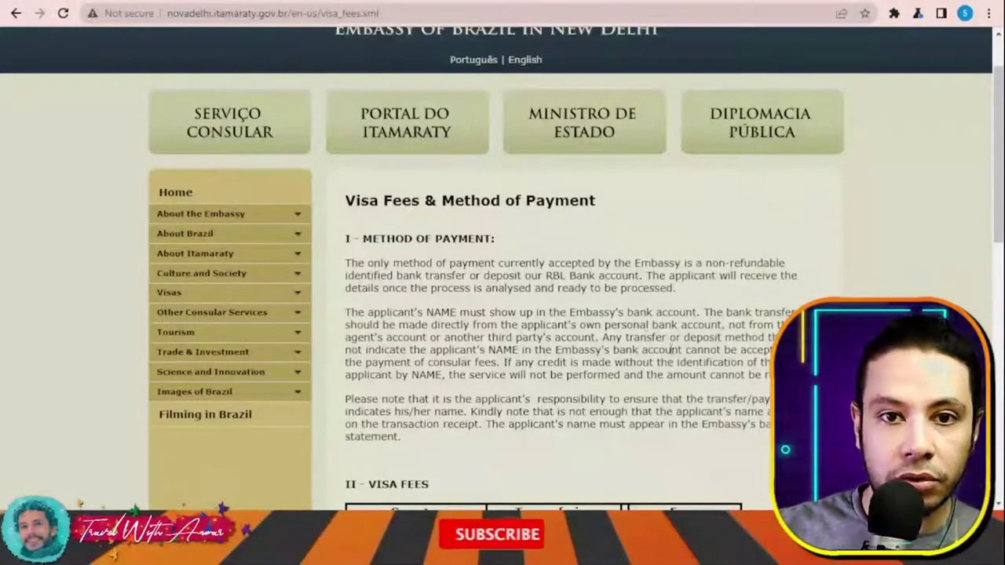
Expand Visas in the site menu and open the Visitor Visa page.
{"action": "left_click", "coordinate": [303, 298]}
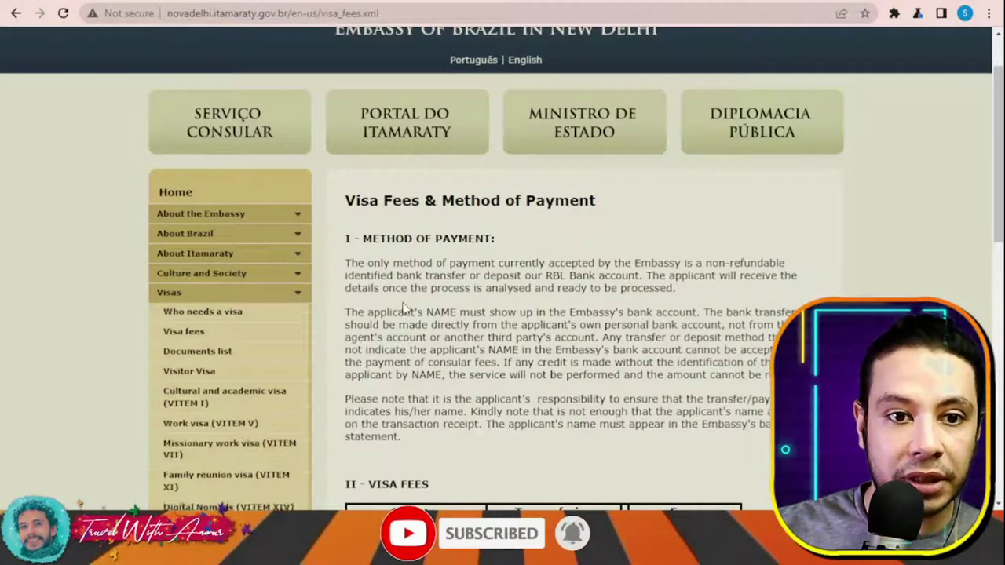
{"action": "scroll", "coordinate": [509, 267], "scroll_direction": "down", "scroll_amount": 4}
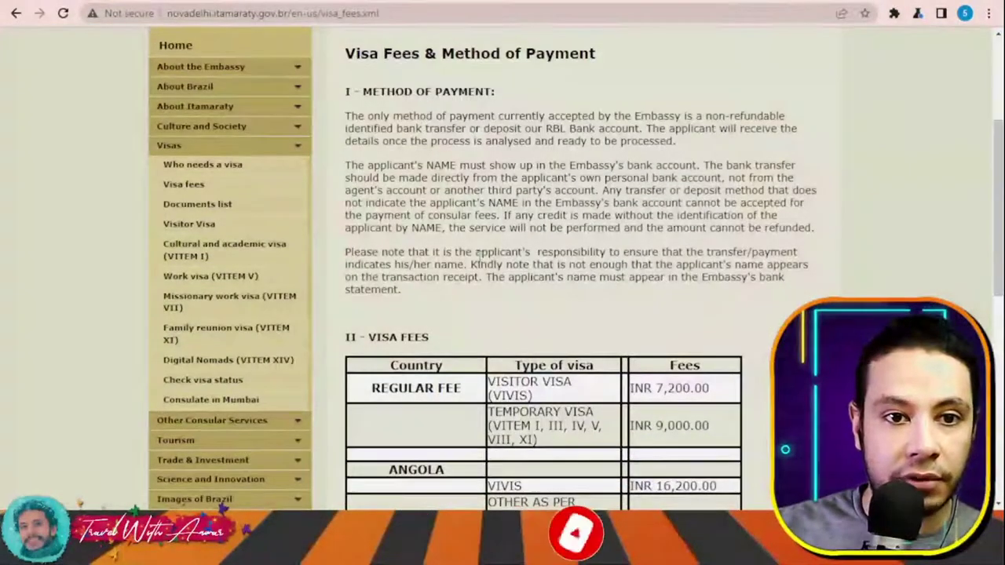
{"action": "left_click", "coordinate": [259, 227]}
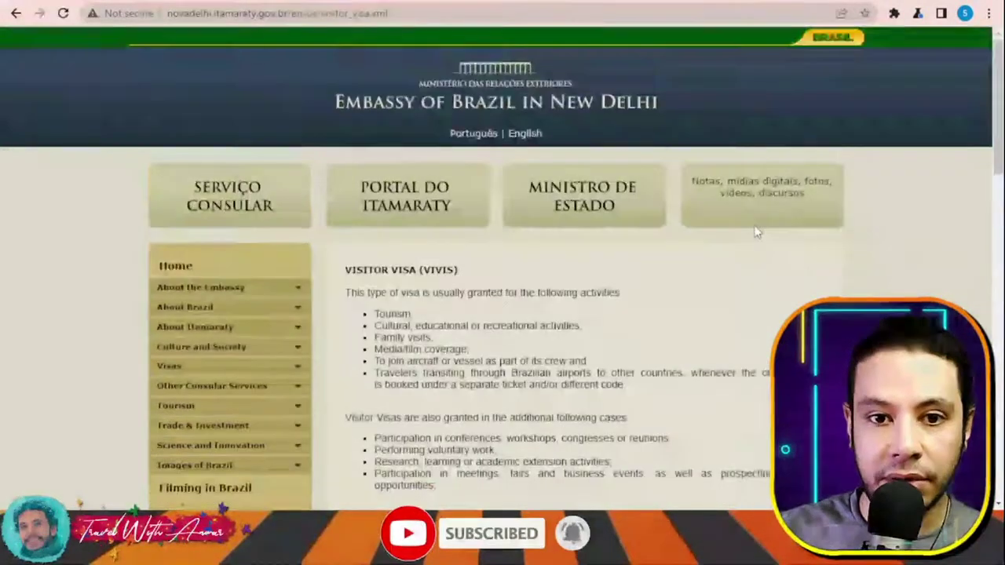
Read the Visitor Visa requirements, highlighting documents 3–10, then go back to the embassy home page.
{"action": "scroll", "coordinate": [756, 231], "scroll_direction": "down", "scroll_amount": 2}
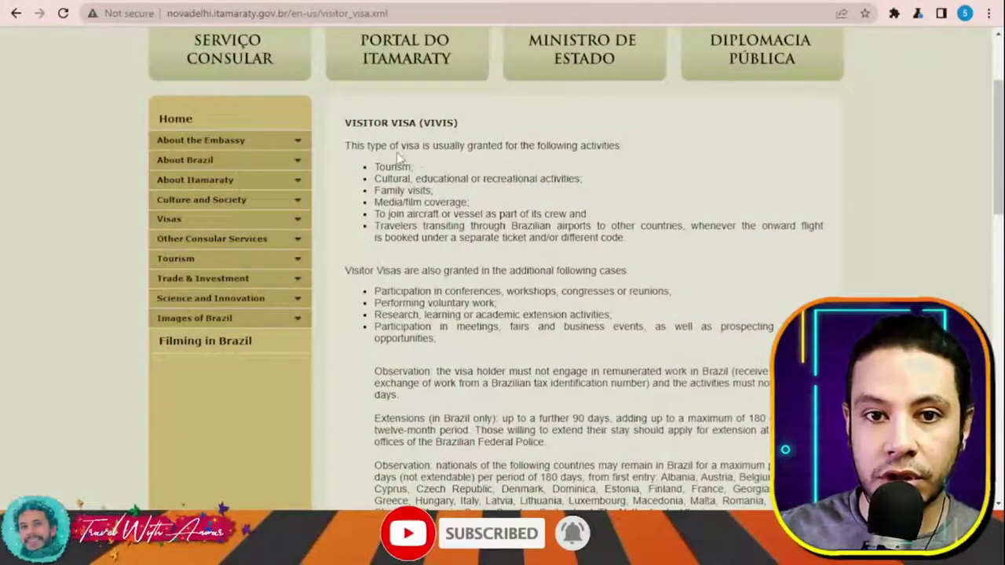
{"action": "scroll", "coordinate": [717, 170], "scroll_direction": "down", "scroll_amount": 4}
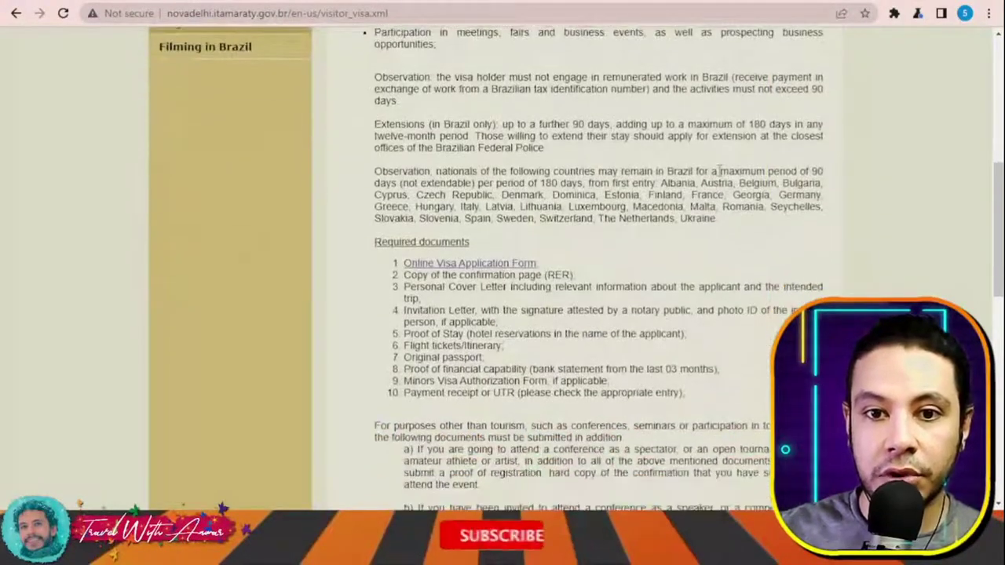
{"action": "scroll", "coordinate": [718, 170], "scroll_direction": "down", "scroll_amount": 1}
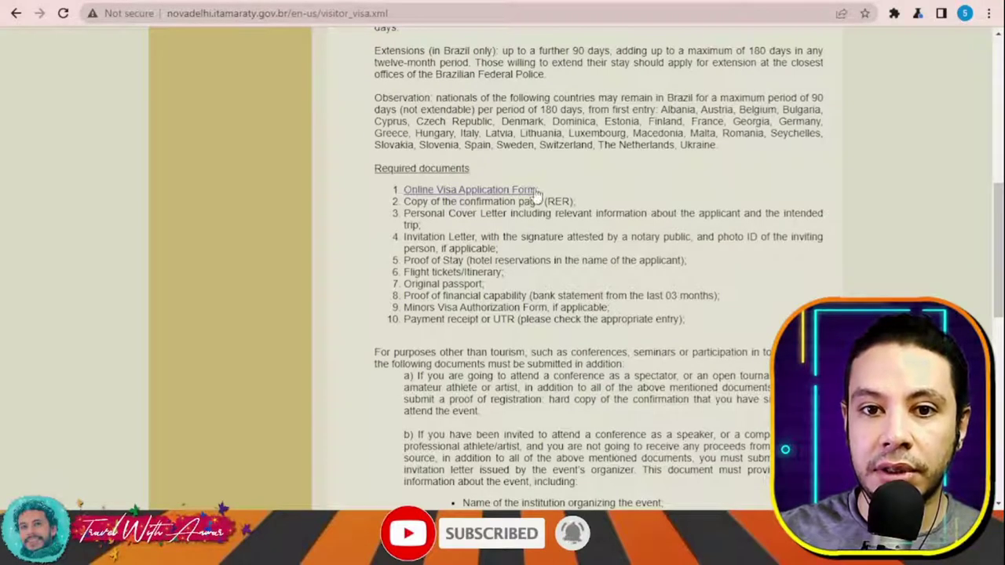
{"action": "left_click_drag", "start_coordinate": [709, 321], "coordinate": [430, 213]}
{"action": "scroll", "coordinate": [430, 213], "scroll_direction": "down", "scroll_amount": 2}
{"action": "scroll", "coordinate": [651, 236], "scroll_direction": "down", "scroll_amount": 7}
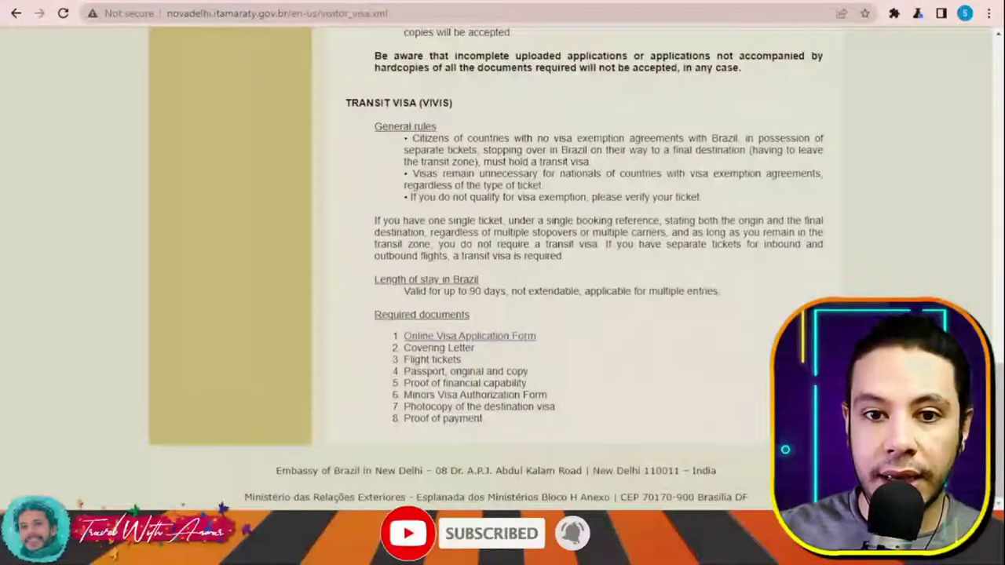
{"action": "scroll", "coordinate": [668, 259], "scroll_direction": "up", "scroll_amount": 7}
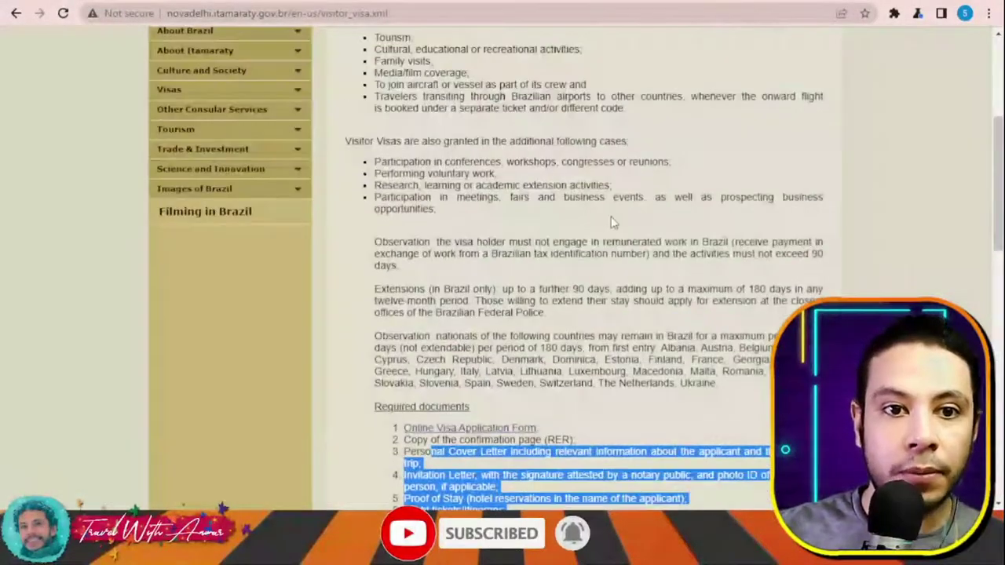
{"action": "scroll", "coordinate": [667, 259], "scroll_direction": "up", "scroll_amount": 4}
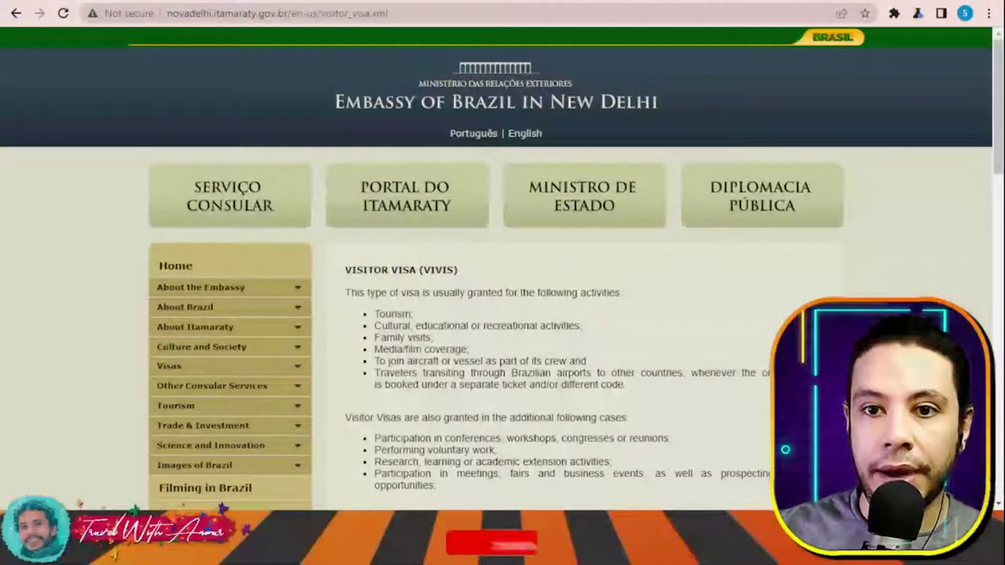
{"action": "scroll", "coordinate": [482, 270], "scroll_direction": "down", "scroll_amount": 2}
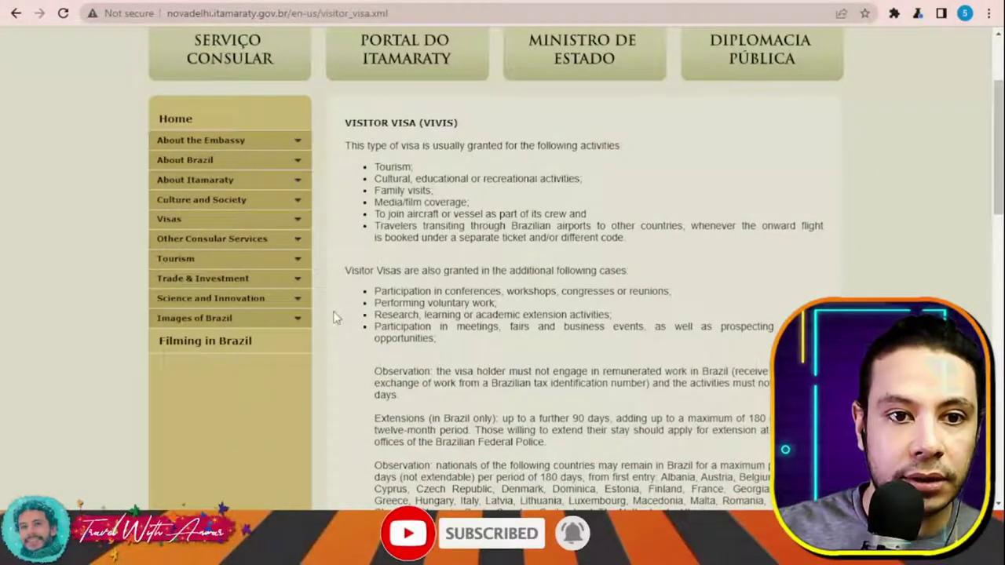
{"action": "left_click", "coordinate": [173, 122]}
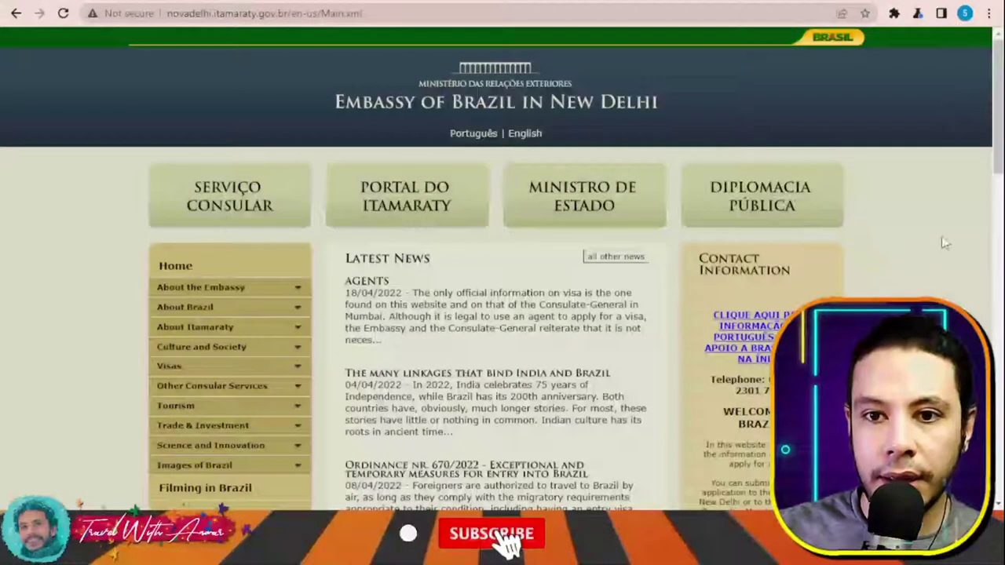
{"action": "scroll", "coordinate": [996, 248], "scroll_direction": "down", "scroll_amount": 2}
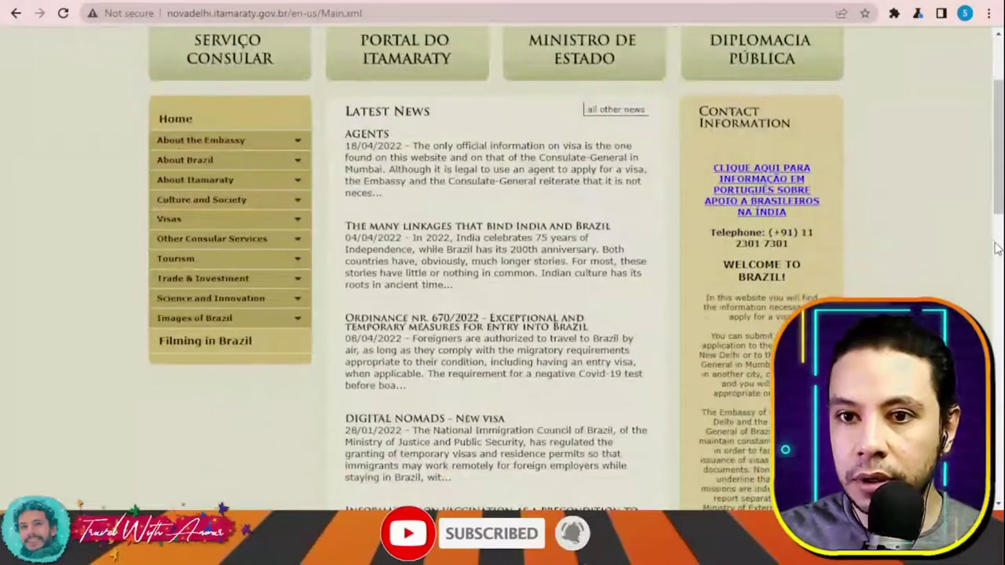
Highlight the telephone number under Contact Information and scroll to the consular e-mail.
{"action": "scroll", "coordinate": [875, 193], "scroll_direction": "down", "scroll_amount": 2}
{"action": "scroll", "coordinate": [848, 201], "scroll_direction": "up", "scroll_amount": 2}
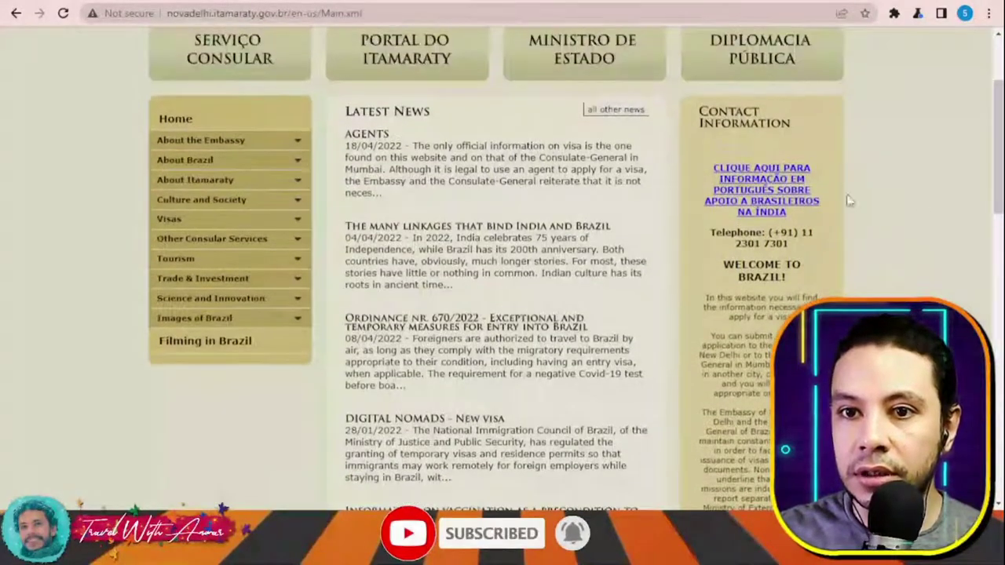
{"action": "left_click_drag", "start_coordinate": [754, 244], "coordinate": [762, 233]}
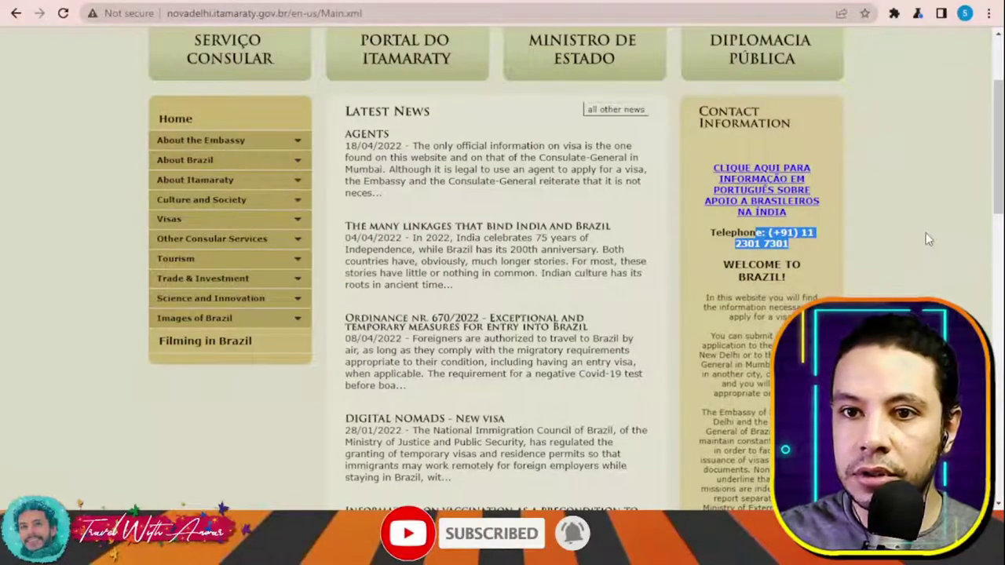
{"action": "scroll", "coordinate": [926, 232], "scroll_direction": "down", "scroll_amount": 9}
{"action": "scroll", "coordinate": [925, 232], "scroll_direction": "up", "scroll_amount": 4}
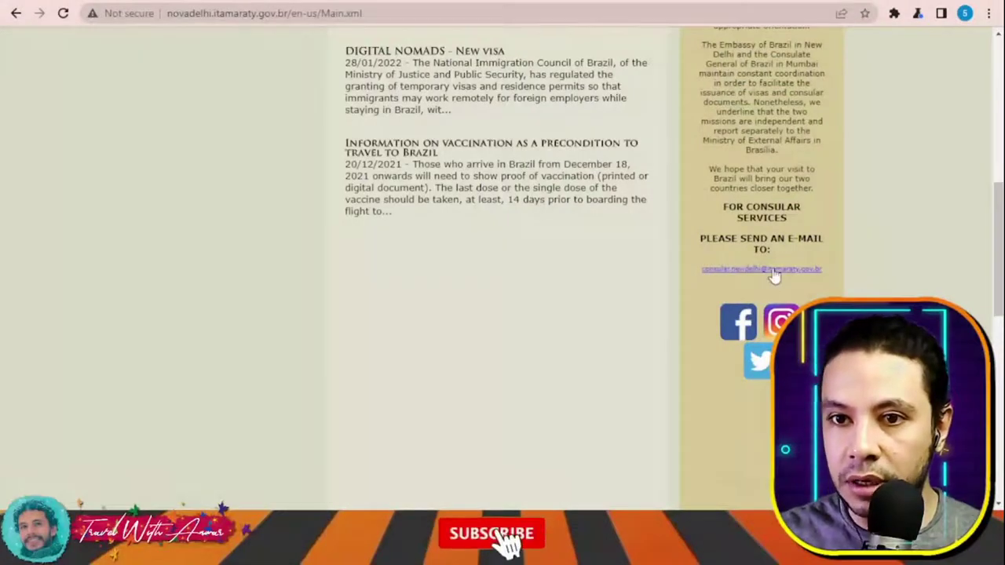
{"action": "scroll", "coordinate": [777, 275], "scroll_direction": "up", "scroll_amount": 6}
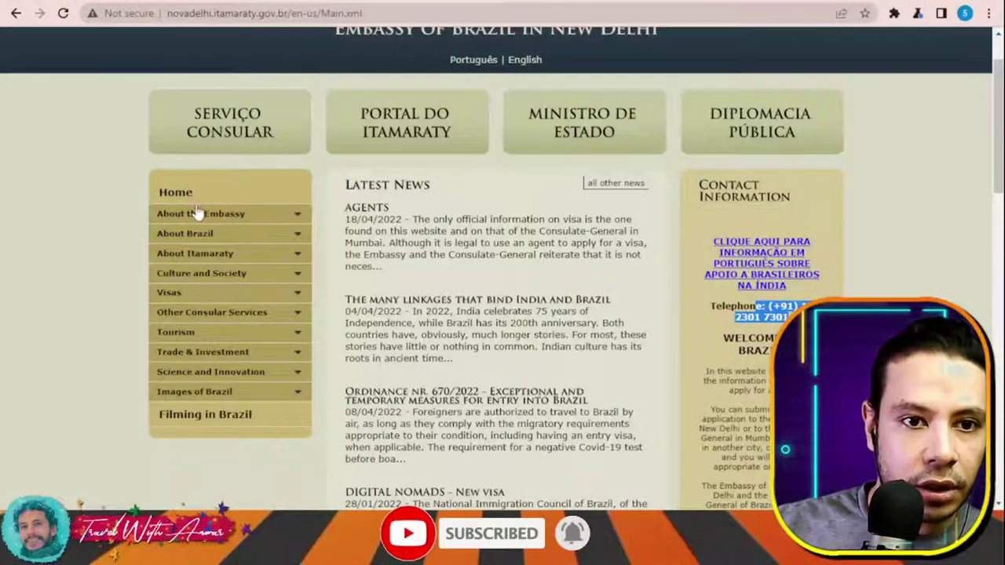
{"action": "scroll", "coordinate": [287, 224], "scroll_direction": "down", "scroll_amount": 1}
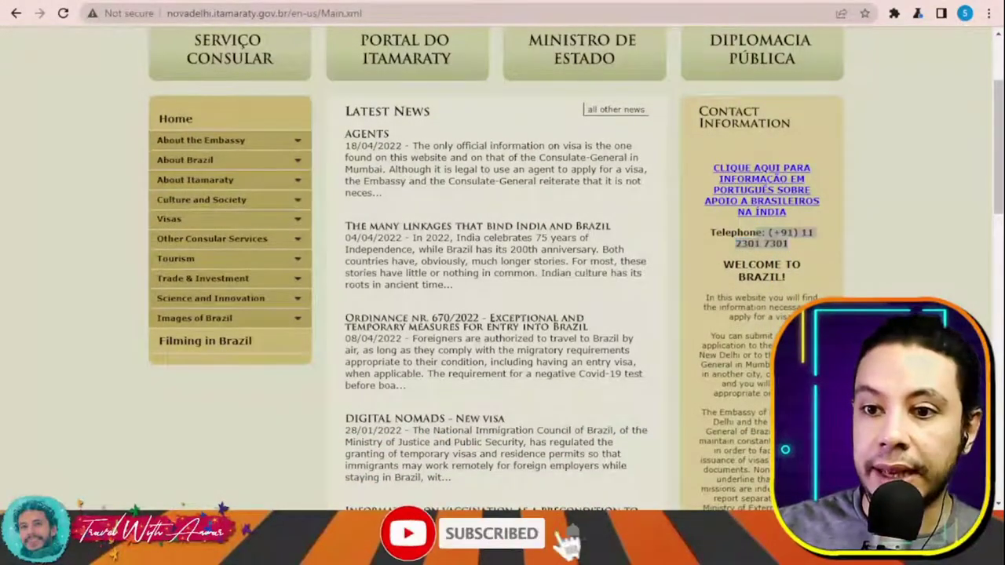
{"action": "scroll", "coordinate": [527, 424], "scroll_direction": "up", "scroll_amount": 2}
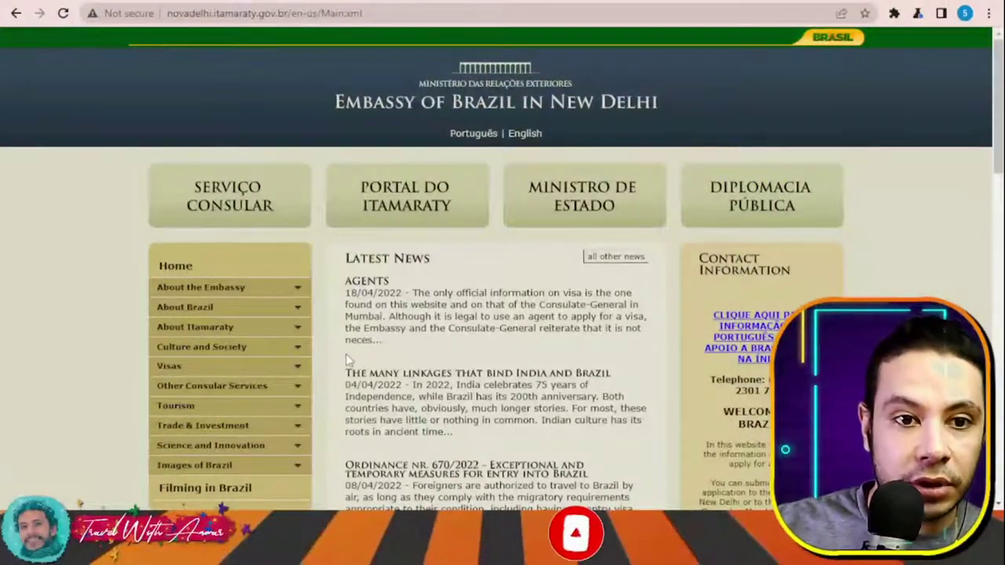
{"action": "scroll", "coordinate": [260, 267], "scroll_direction": "down", "scroll_amount": 1}
{"action": "left_click", "coordinate": [238, 216]}
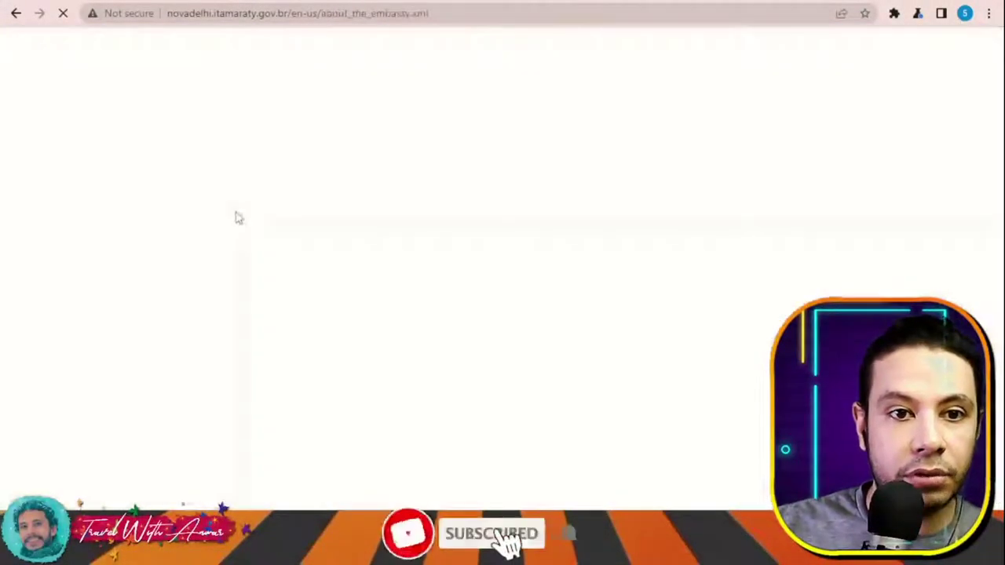
{"action": "scroll", "coordinate": [440, 267], "scroll_direction": "down", "scroll_amount": 1}
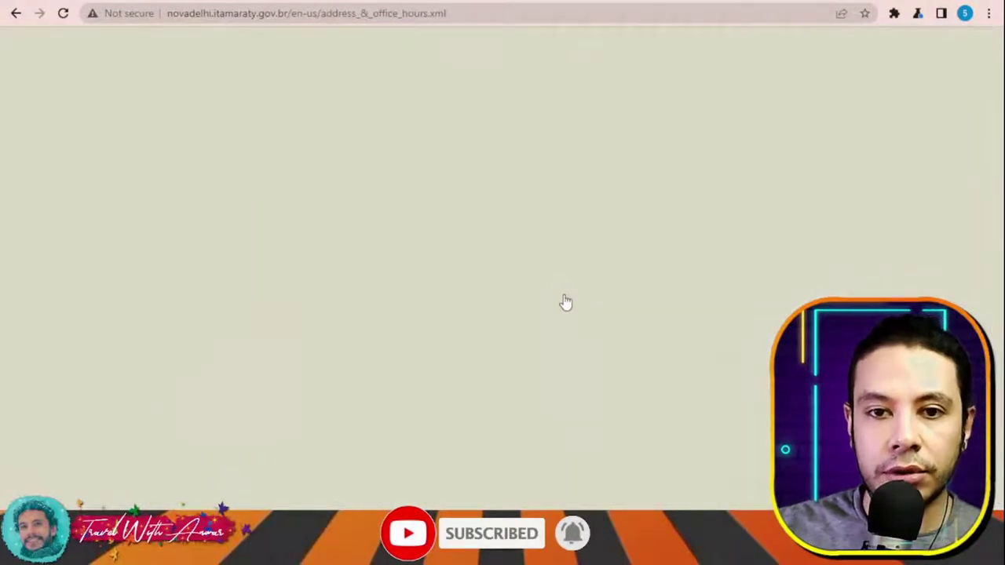
{"action": "scroll", "coordinate": [564, 295], "scroll_direction": "down", "scroll_amount": 1}
{"action": "scroll", "coordinate": [580, 293], "scroll_direction": "down", "scroll_amount": 2}
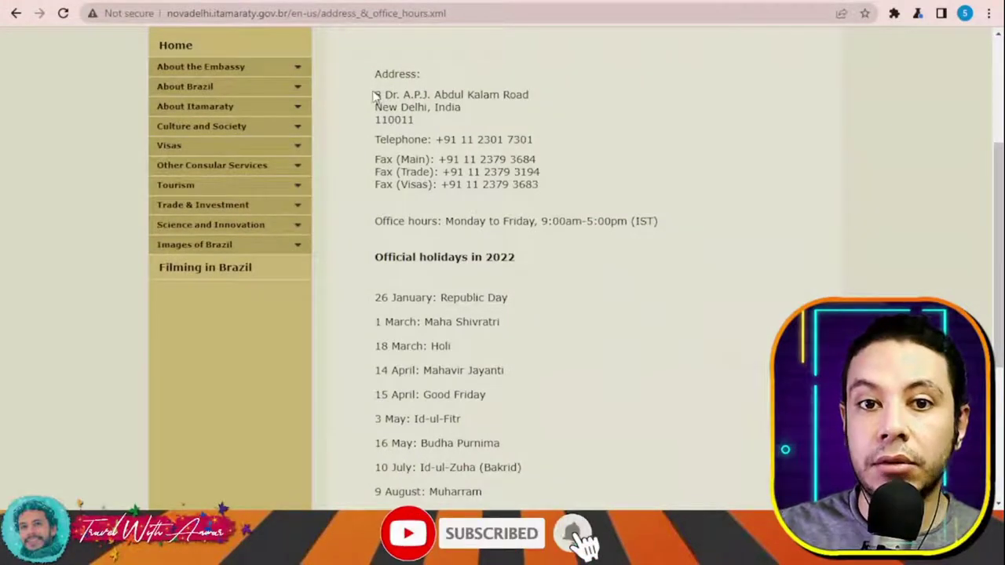
{"action": "left_click_drag", "start_coordinate": [376, 94], "coordinate": [411, 120]}
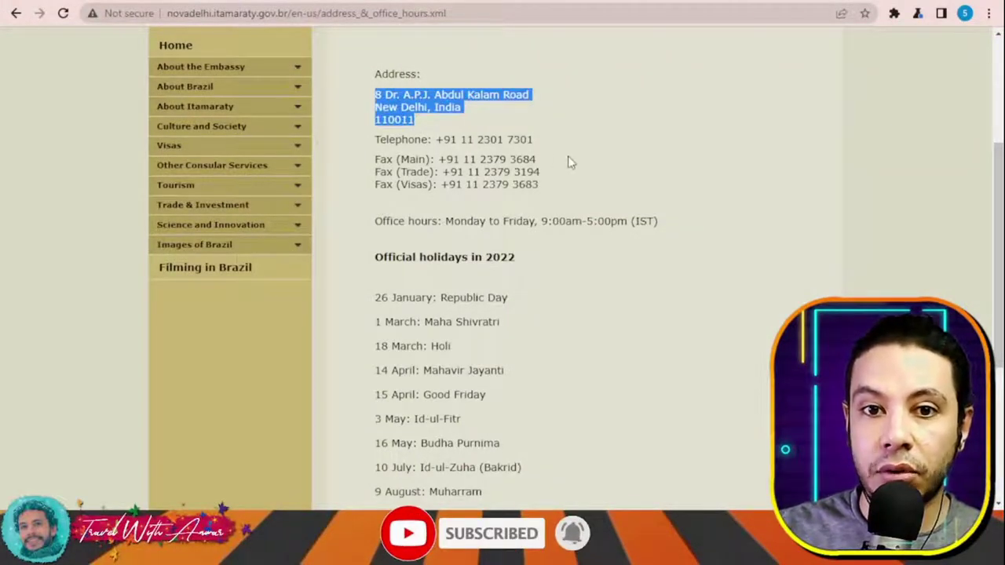
{"action": "left_click_drag", "start_coordinate": [570, 163], "coordinate": [476, 139]}
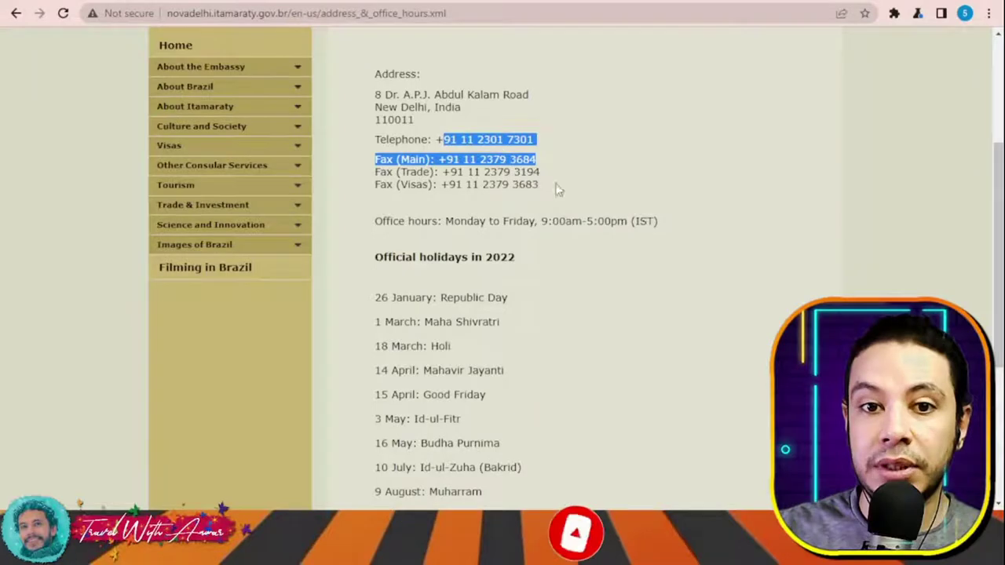
{"action": "scroll", "coordinate": [576, 179], "scroll_direction": "down", "scroll_amount": 1}
{"action": "left_click_drag", "start_coordinate": [504, 148], "coordinate": [646, 161]}
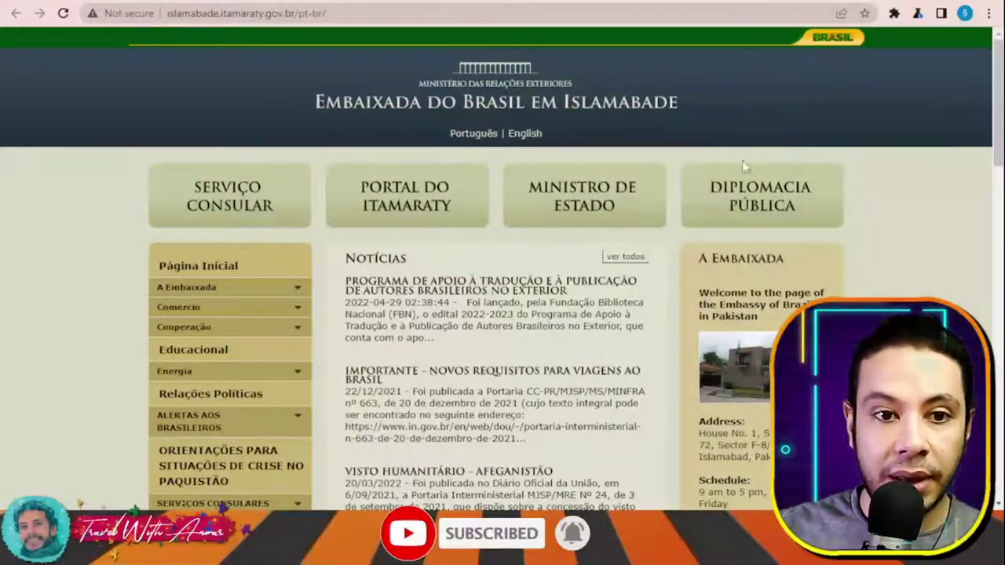
Scroll the Islamabad embassy's English home page to view its News list and welcome panel.
{"action": "scroll", "coordinate": [744, 165], "scroll_direction": "down", "scroll_amount": 2}
{"action": "scroll", "coordinate": [956, 188], "scroll_direction": "up", "scroll_amount": 2}
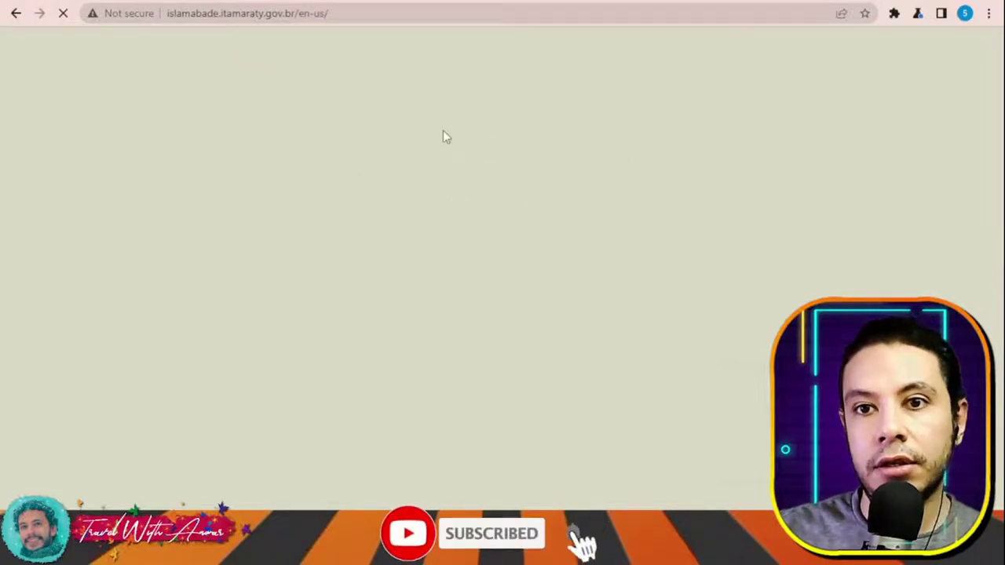
{"action": "scroll", "coordinate": [463, 259], "scroll_direction": "down", "scroll_amount": 1}
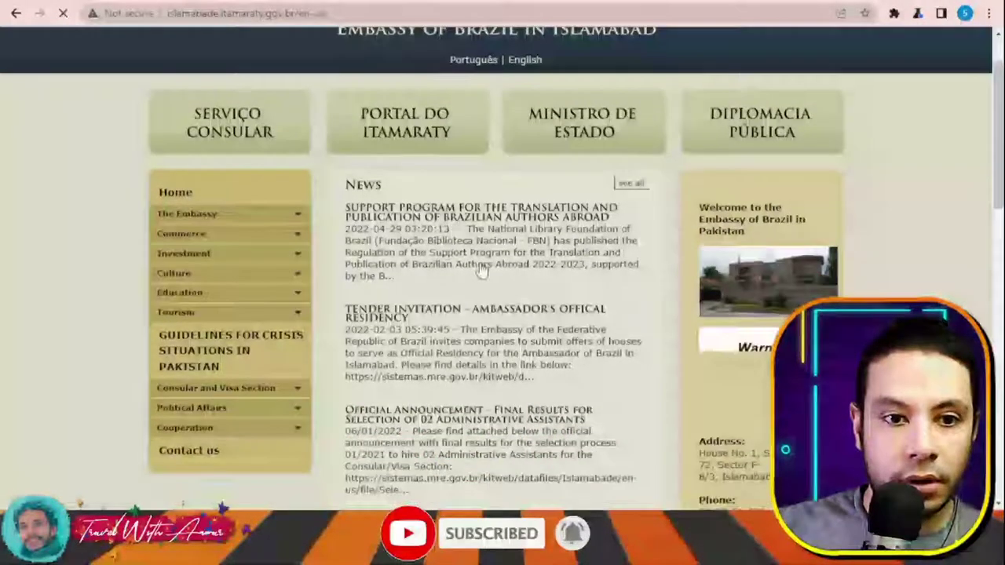
{"action": "scroll", "coordinate": [493, 259], "scroll_direction": "down", "scroll_amount": 1}
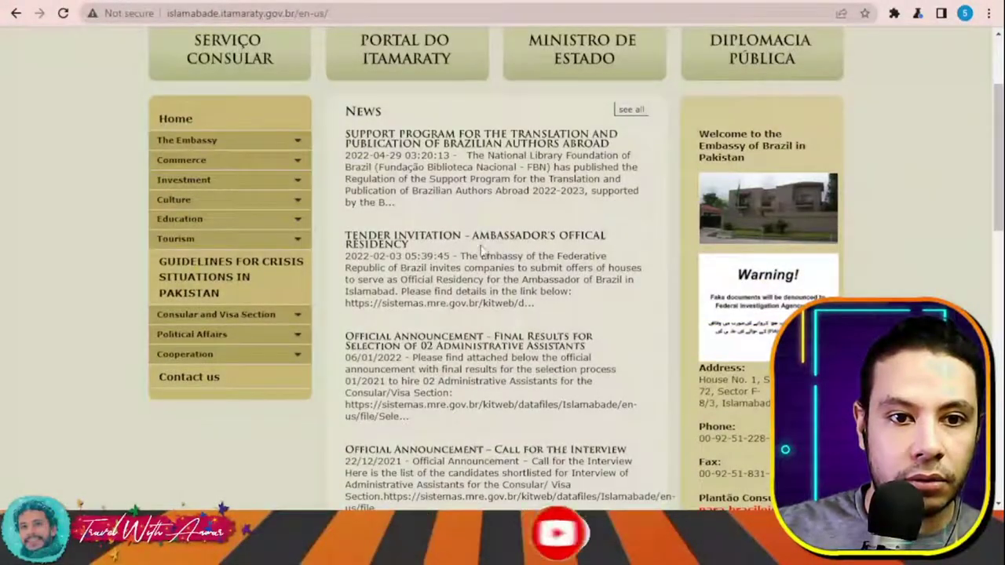
Go to the Consular and Visa Section and read the 'How to apply' visa steps and form image.
{"action": "left_click", "coordinate": [276, 315]}
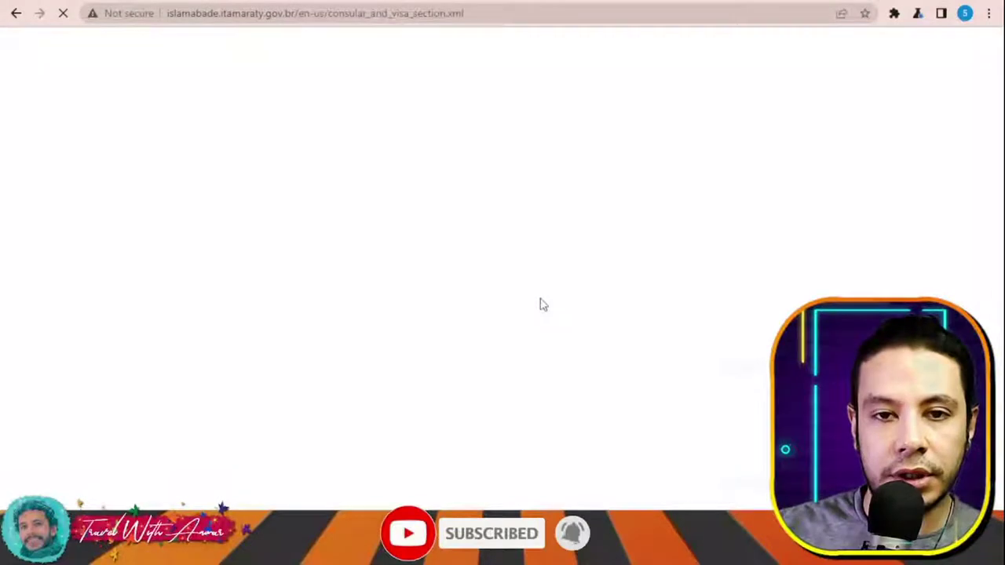
{"action": "scroll", "coordinate": [540, 302], "scroll_direction": "down", "scroll_amount": 1}
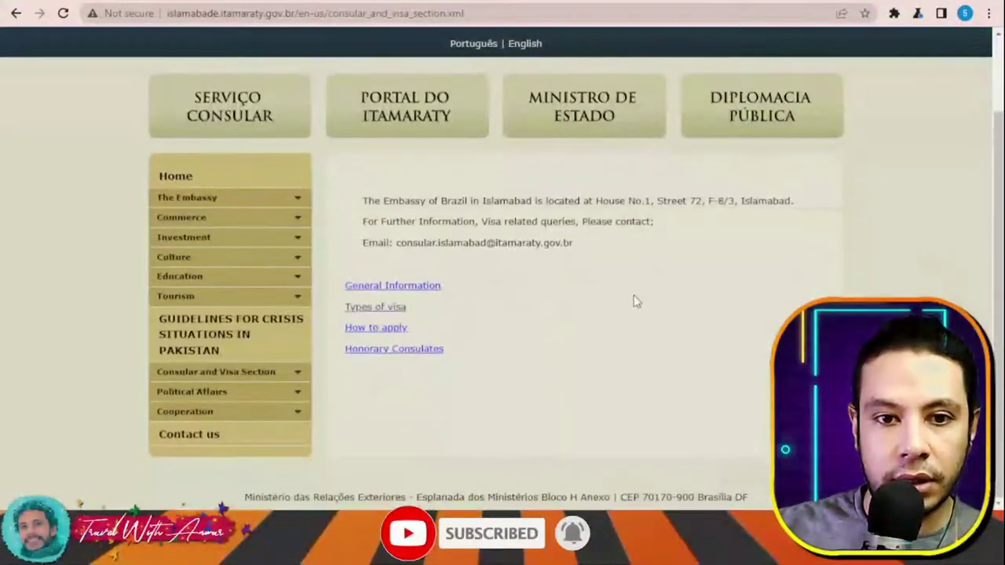
{"action": "left_click", "coordinate": [394, 330]}
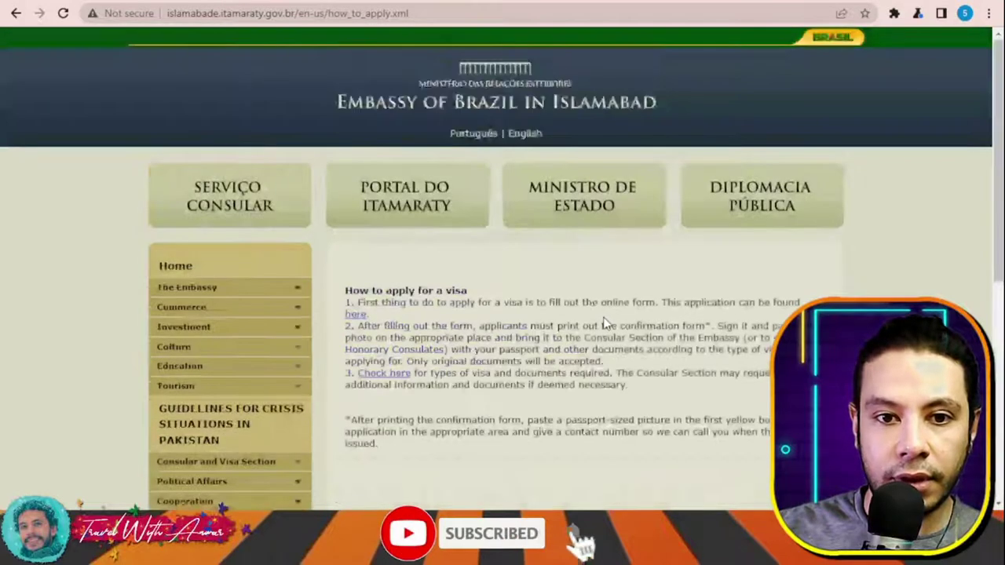
{"action": "scroll", "coordinate": [601, 314], "scroll_direction": "down", "scroll_amount": 2}
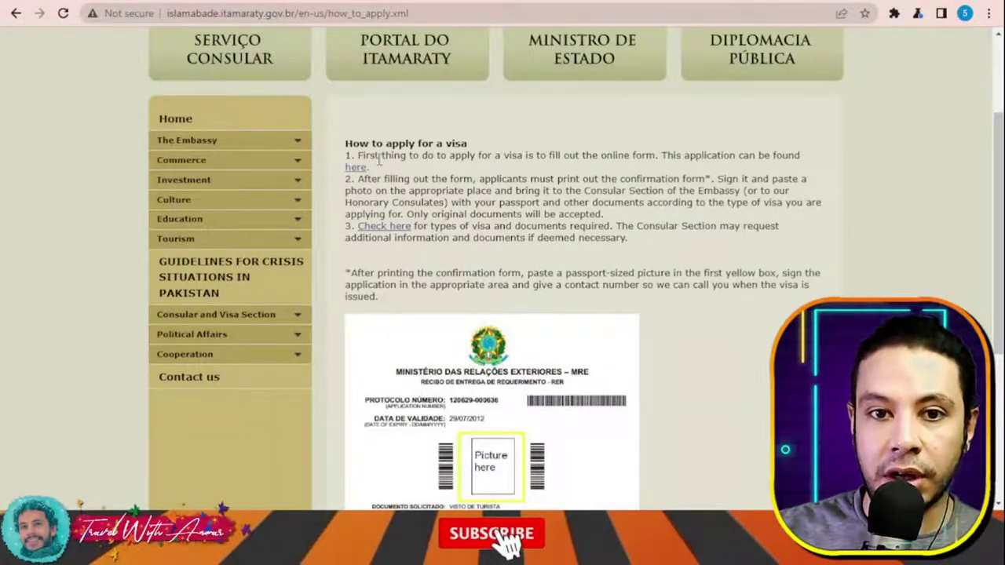
{"action": "scroll", "coordinate": [596, 260], "scroll_direction": "down", "scroll_amount": 3}
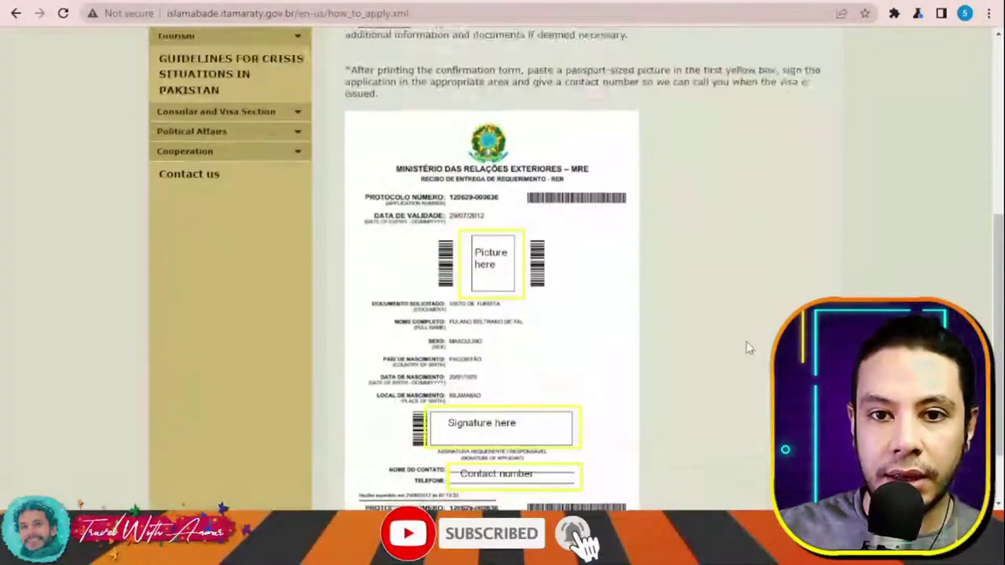
{"action": "scroll", "coordinate": [747, 348], "scroll_direction": "down", "scroll_amount": 1}
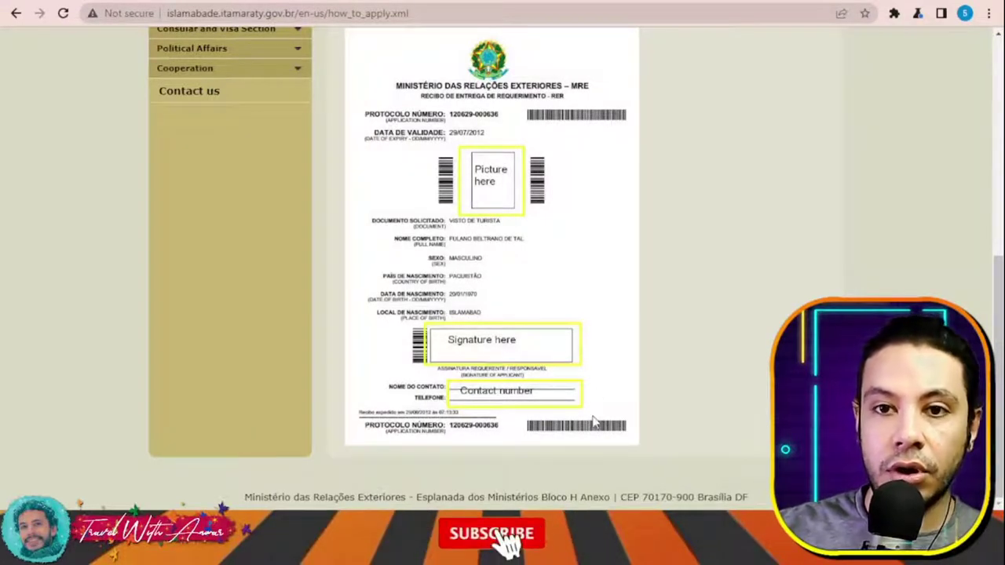
{"action": "scroll", "coordinate": [594, 421], "scroll_direction": "up", "scroll_amount": 5}
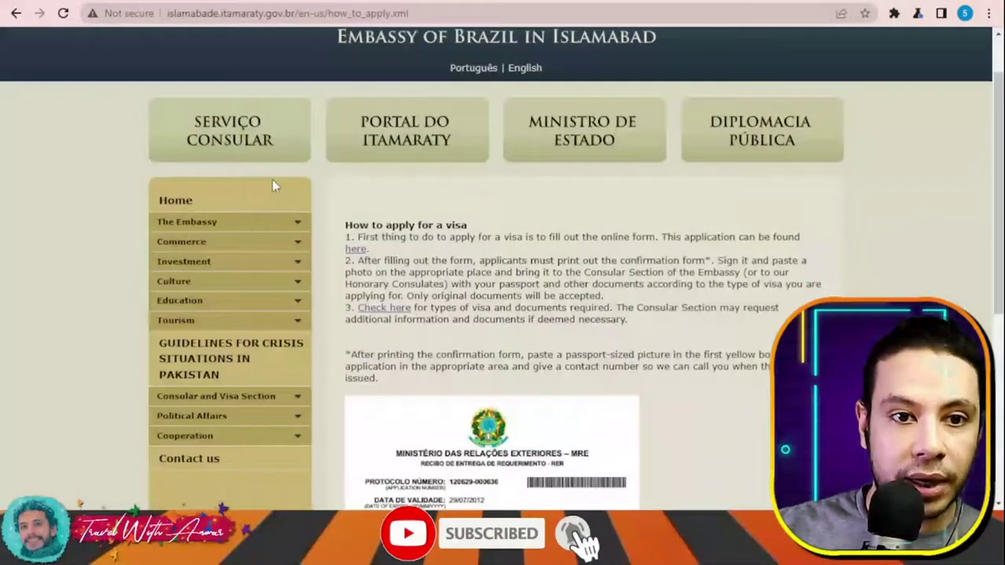
{"action": "scroll", "coordinate": [168, 353], "scroll_direction": "down", "scroll_amount": 2}
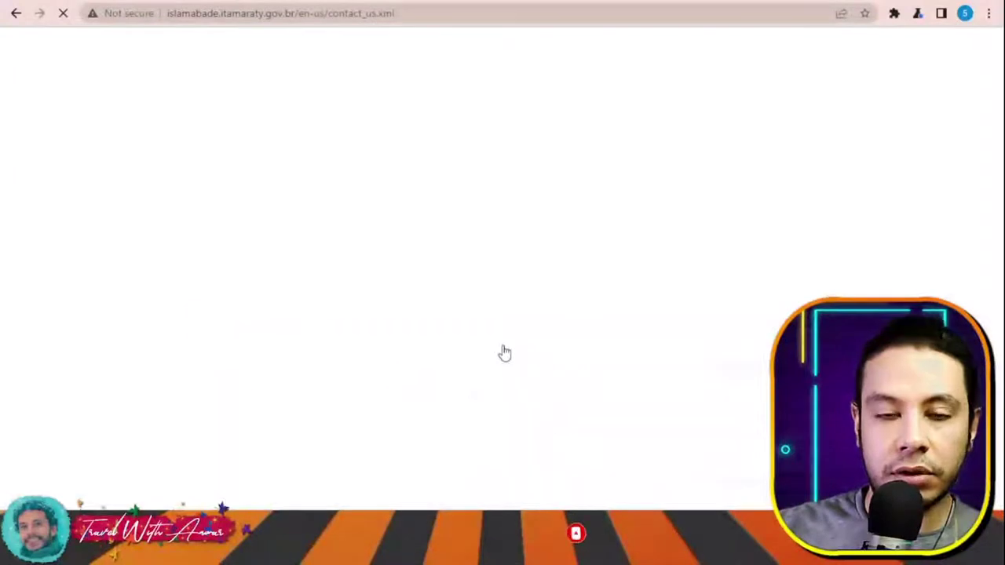
{"action": "scroll", "coordinate": [525, 354], "scroll_direction": "down", "scroll_amount": 4}
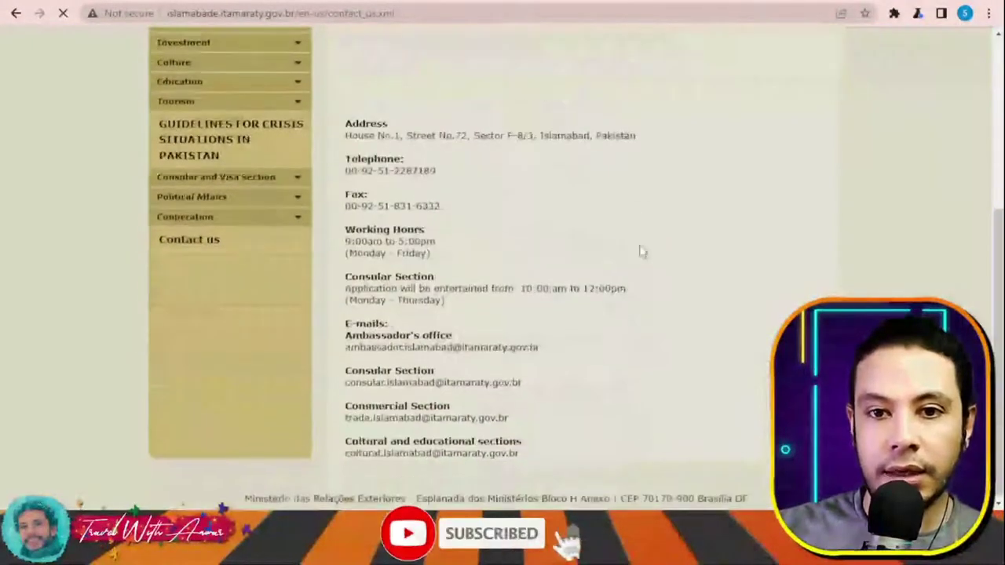
{"action": "left_click_drag", "start_coordinate": [635, 135], "coordinate": [347, 139]}
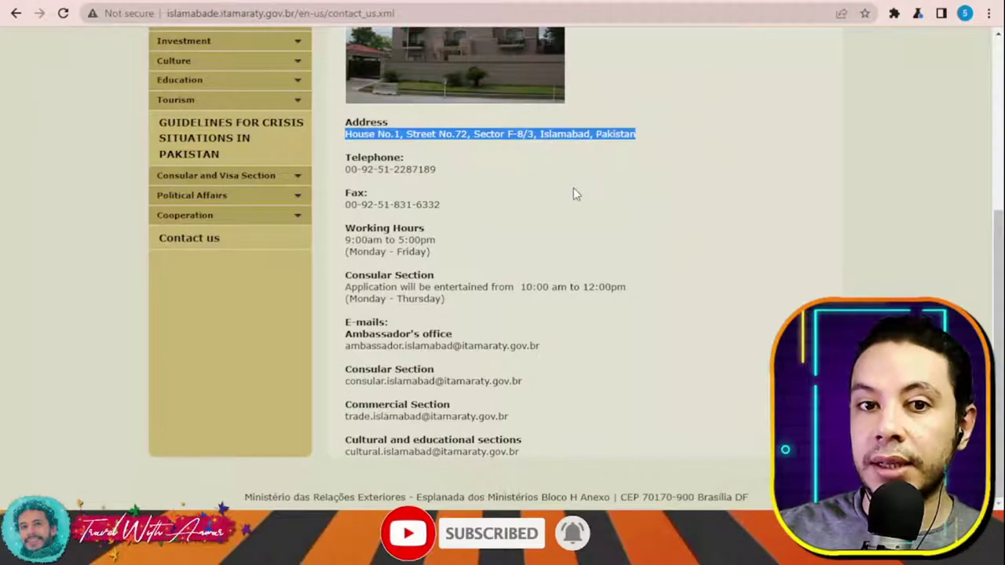
{"action": "left_click_drag", "start_coordinate": [437, 169], "coordinate": [341, 172]}
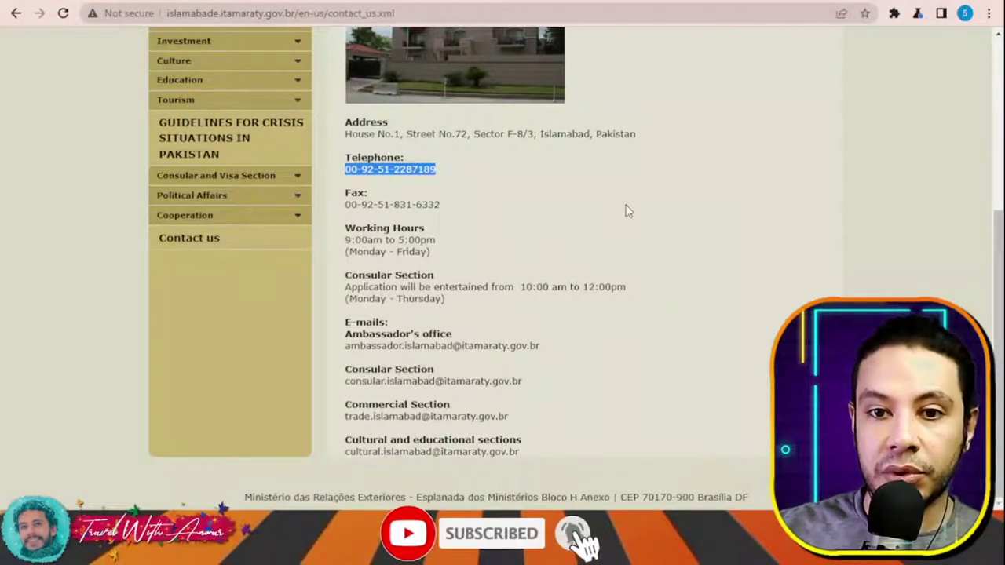
{"action": "left_click_drag", "start_coordinate": [627, 287], "coordinate": [513, 287]}
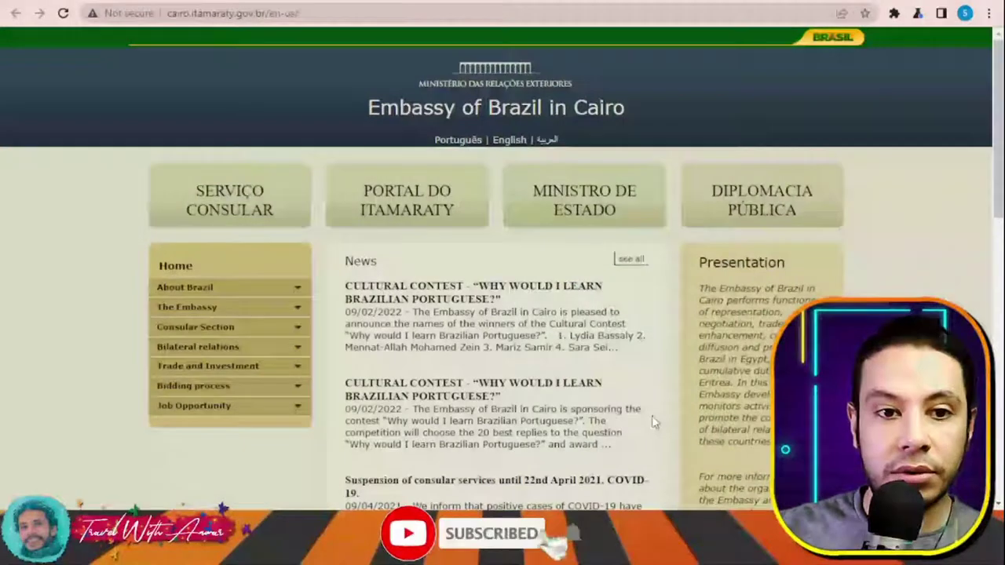
Open 'The Embassy' page from the Cairo embassy's left menu.
{"action": "scroll", "coordinate": [652, 415], "scroll_direction": "down", "scroll_amount": 1}
{"action": "scroll", "coordinate": [564, 358], "scroll_direction": "down", "scroll_amount": 1}
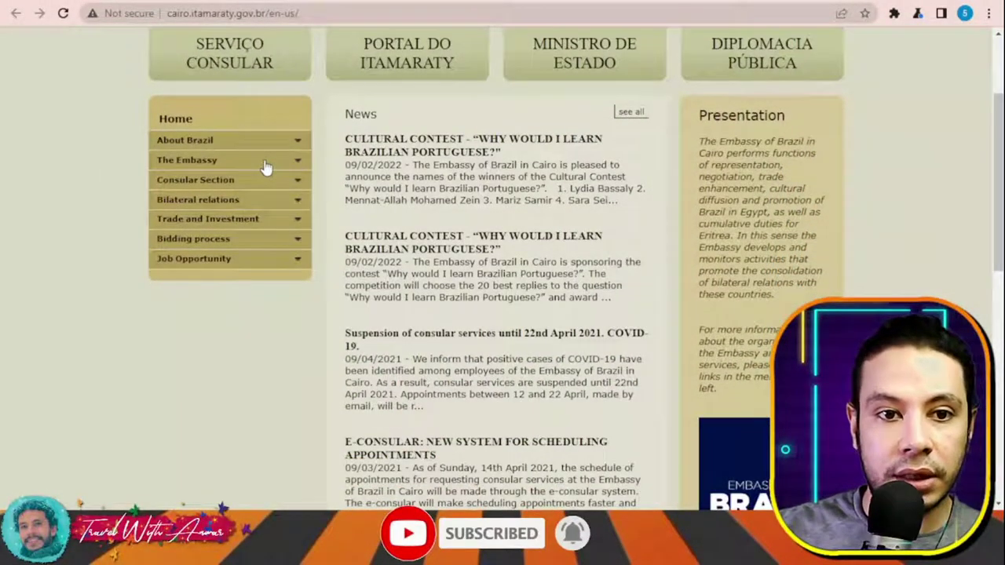
{"action": "left_click", "coordinate": [266, 165]}
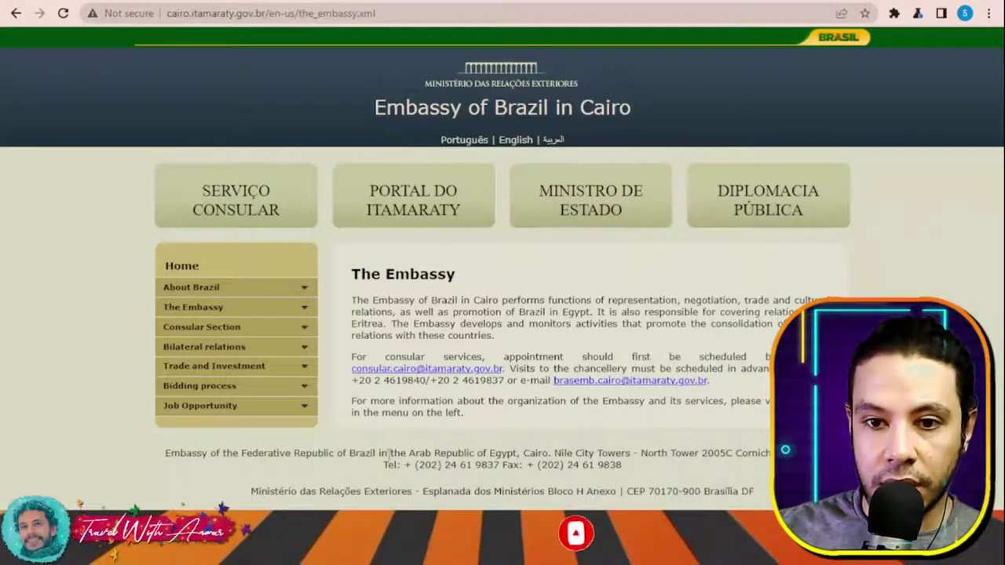
Select the Cairo embassy's street address and its telephone and fax numbers.
{"action": "left_click_drag", "start_coordinate": [785, 453], "coordinate": [431, 445]}
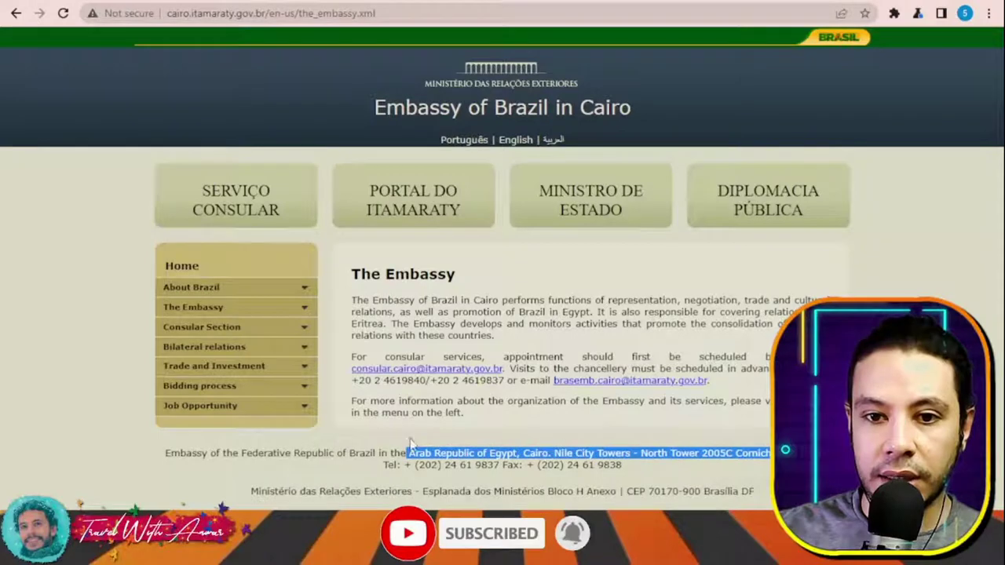
{"action": "left_click_drag", "start_coordinate": [622, 465], "coordinate": [448, 464]}
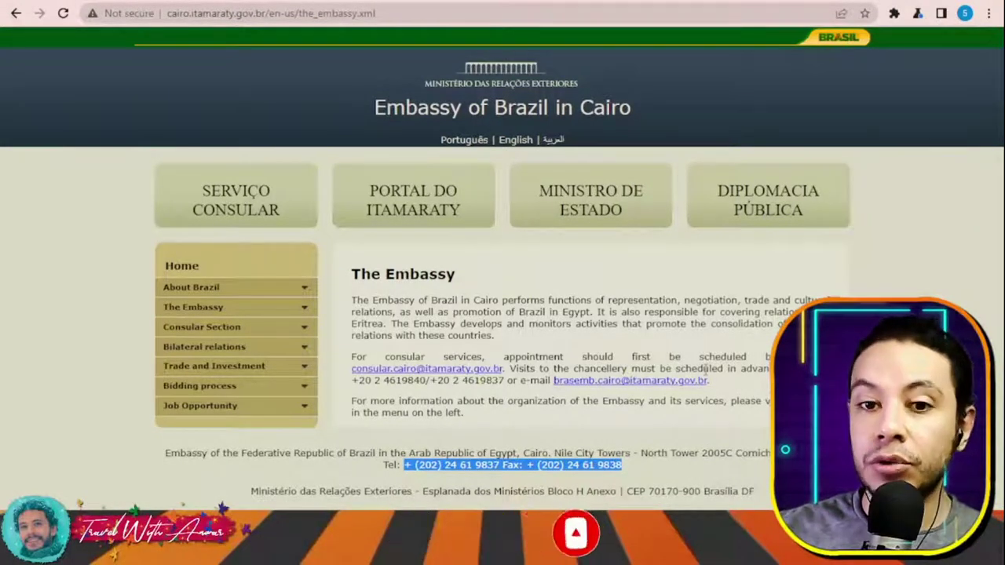
{"action": "double_click", "coordinate": [609, 465]}
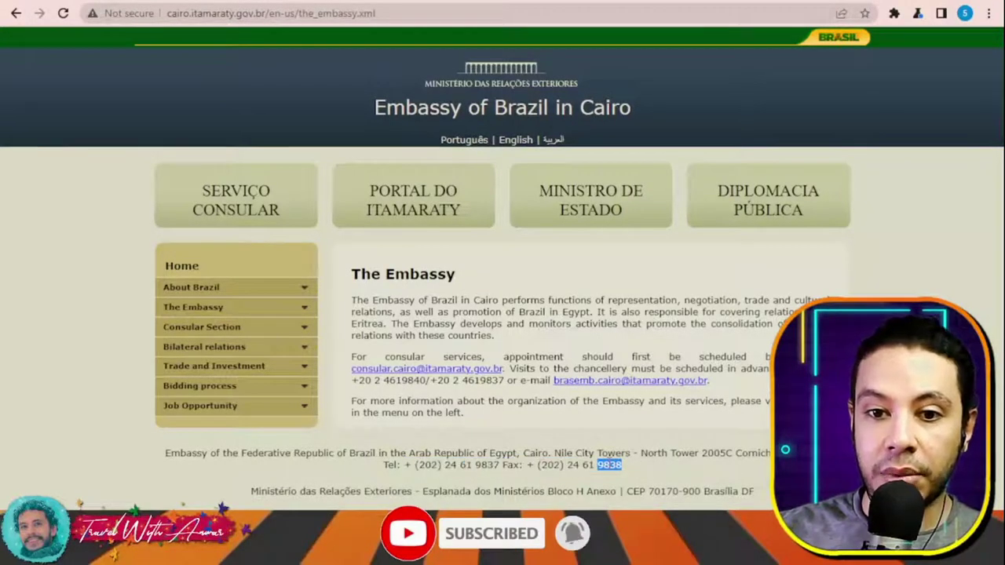
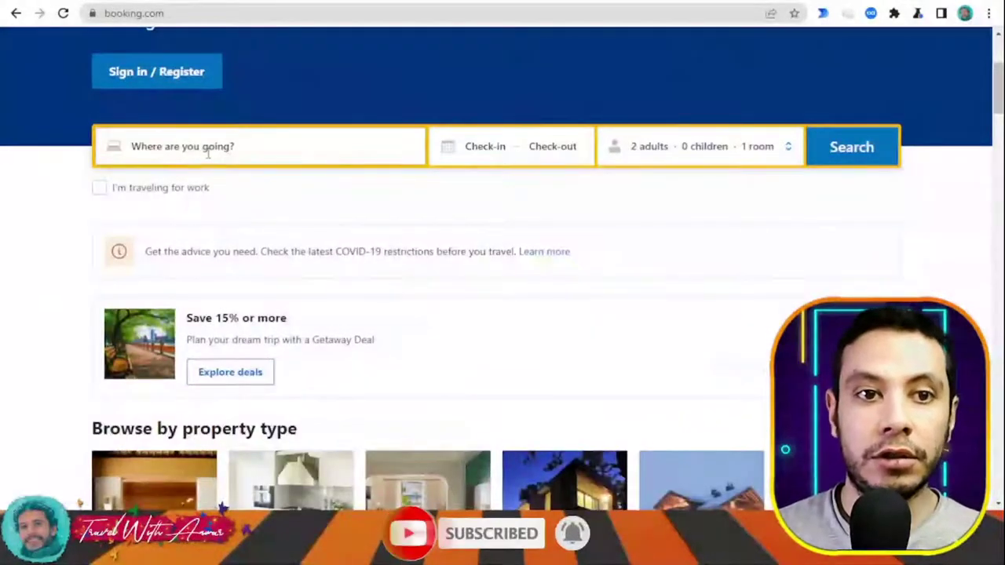
Click into the destination field of Booking.com's Stays search form.
{"action": "left_click", "coordinate": [208, 151]}
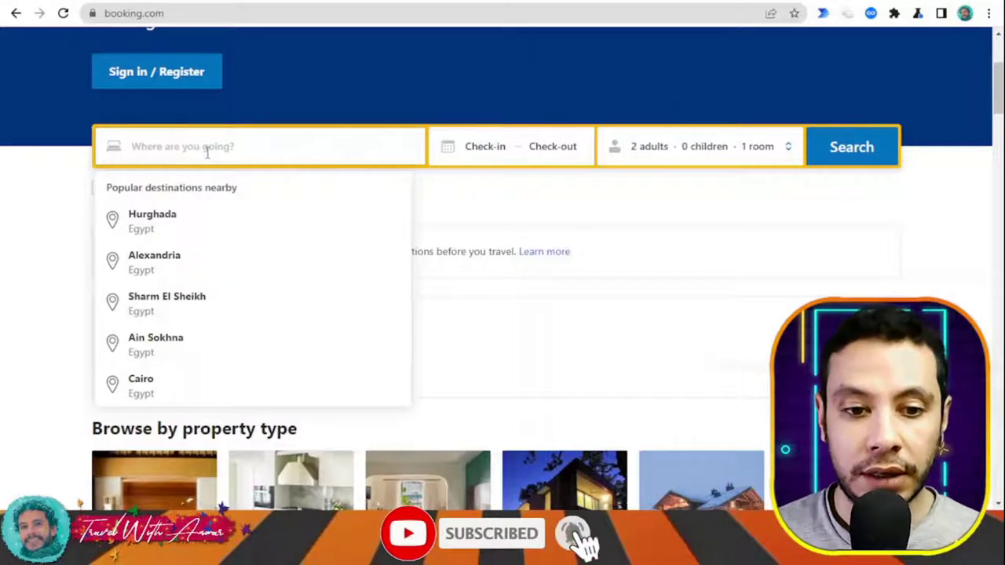
Search stays in Athens, Attica, Greece for May 23 – June 3, 1 adult, 1 room.
{"action": "type", "text": "ath"}
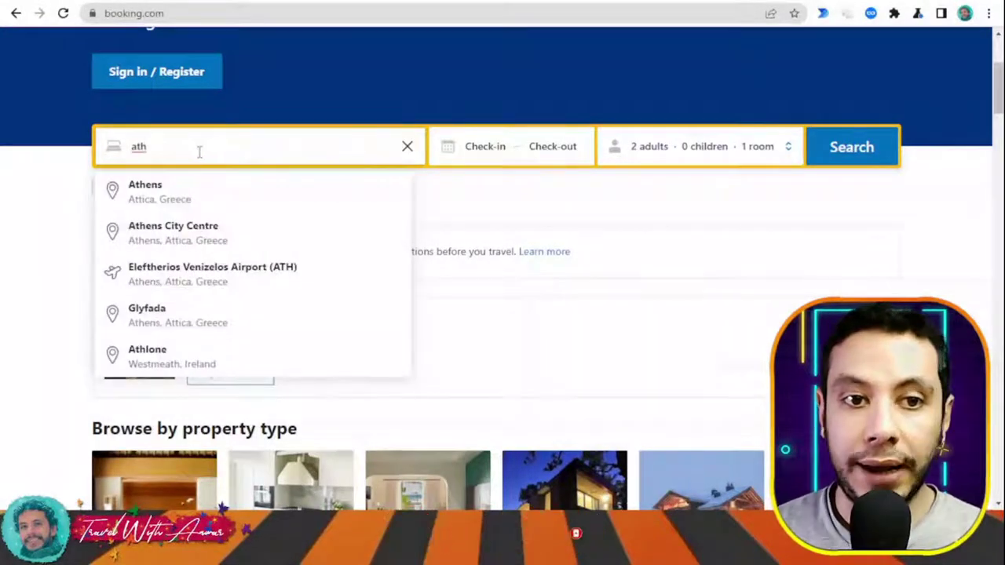
{"action": "left_click", "coordinate": [201, 196]}
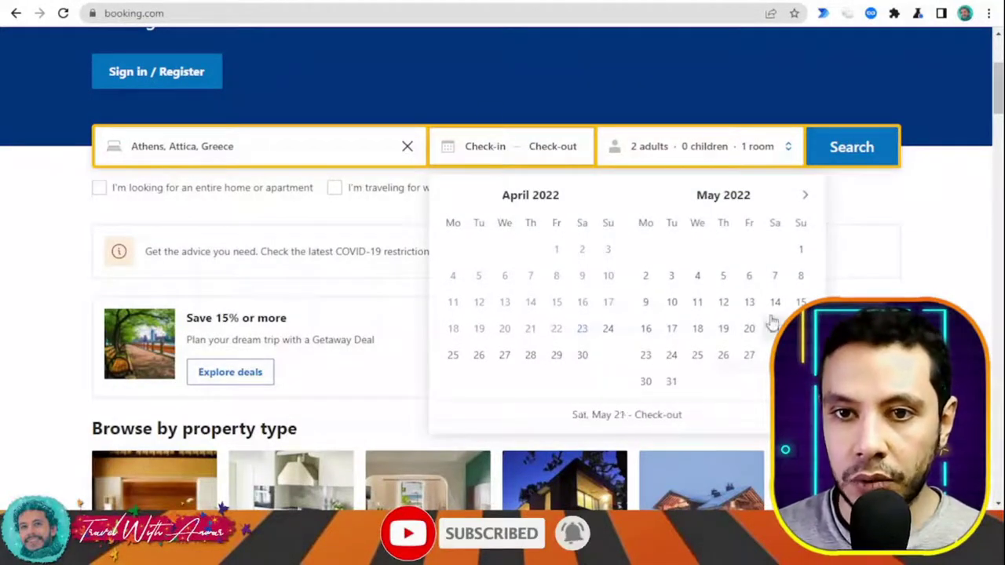
{"action": "left_click", "coordinate": [646, 359]}
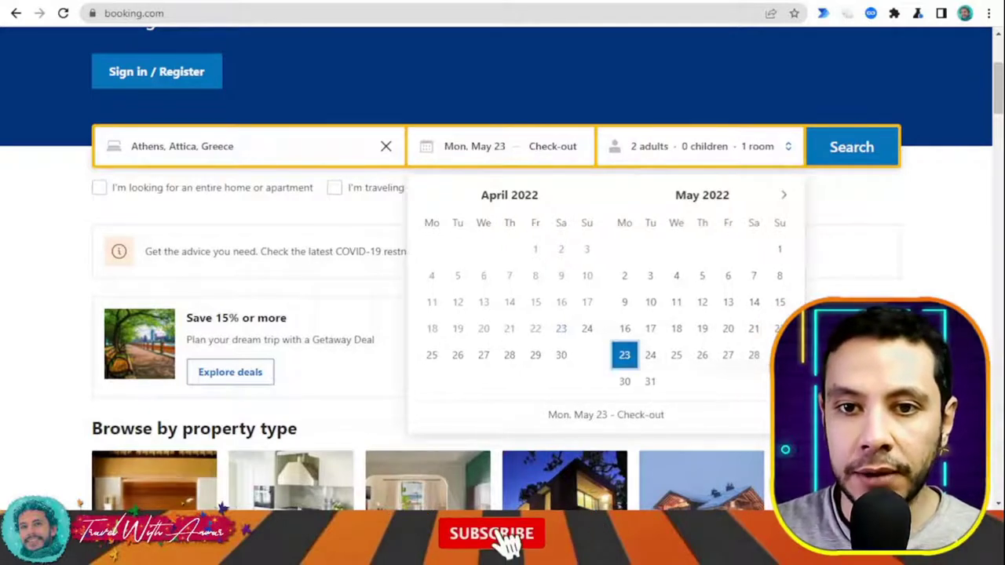
{"action": "left_click", "coordinate": [783, 196]}
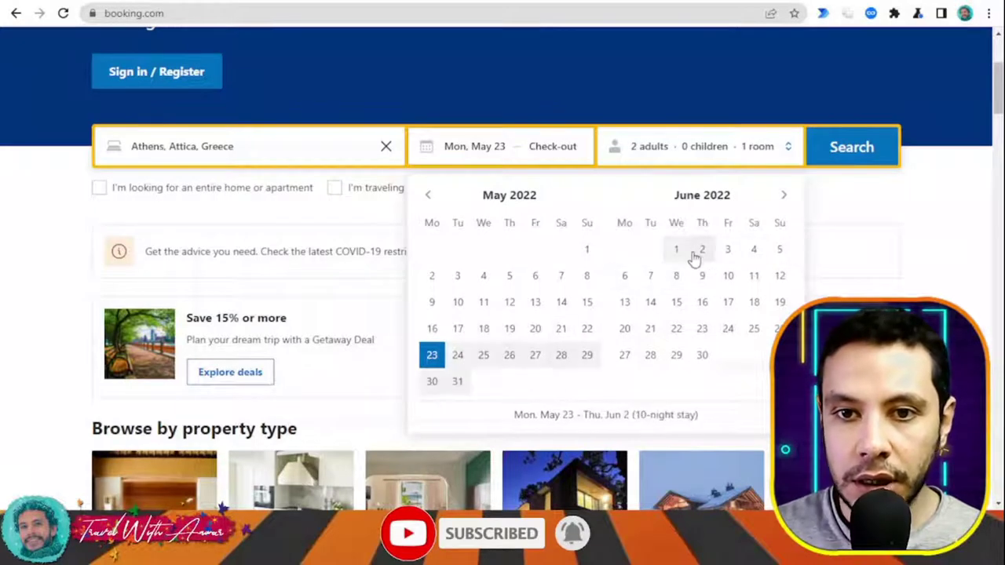
{"action": "left_click", "coordinate": [726, 251]}
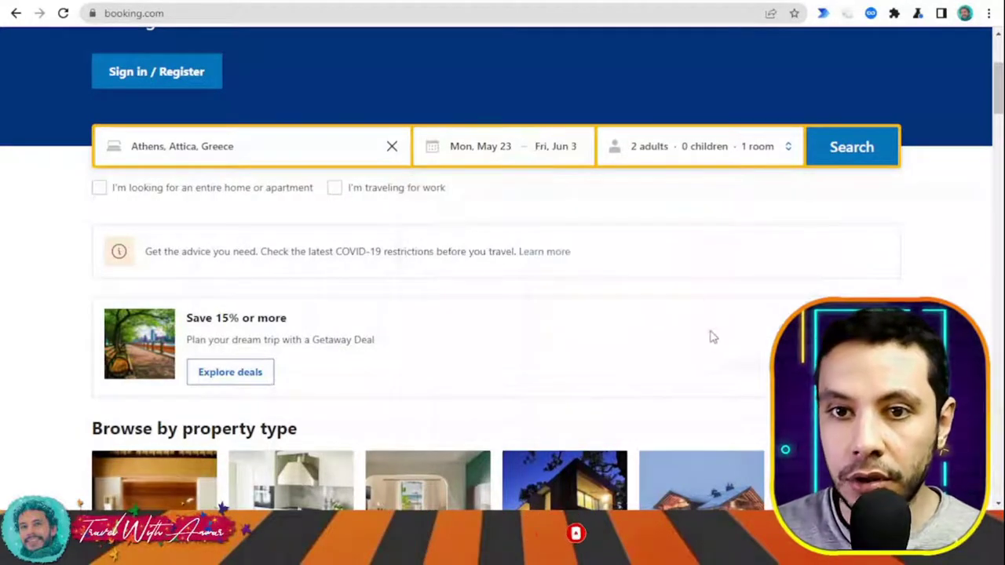
{"action": "left_click", "coordinate": [660, 161]}
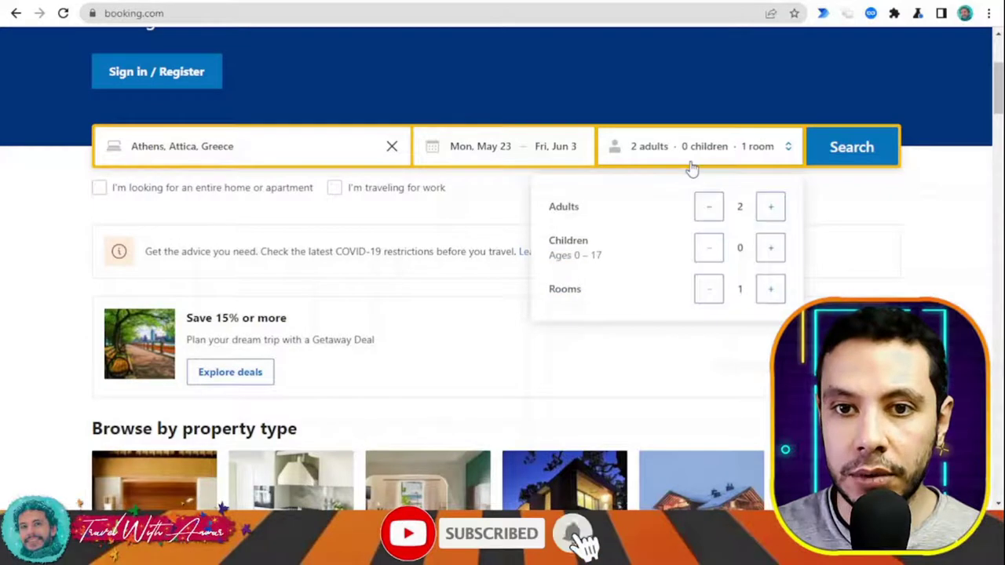
{"action": "left_click", "coordinate": [709, 211]}
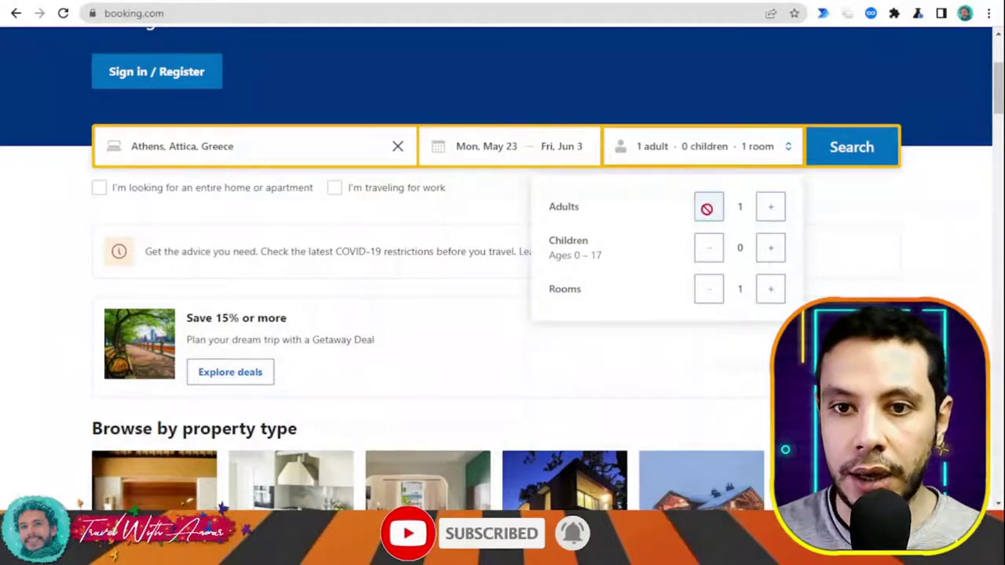
{"action": "left_click", "coordinate": [870, 151]}
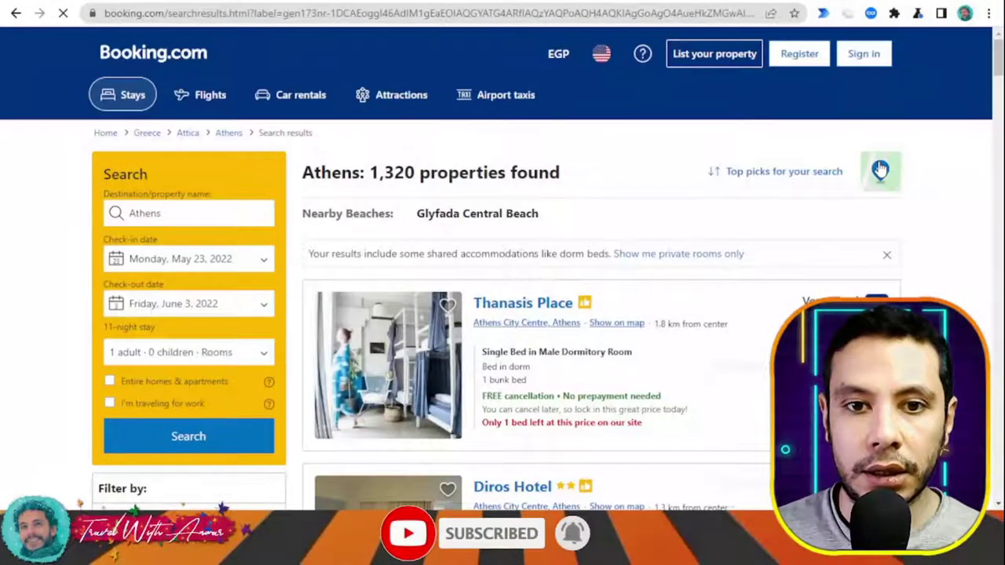
Switch the Athens results' currency from EGP to U.S. Dollar (USD).
{"action": "scroll", "coordinate": [950, 176], "scroll_direction": "down", "scroll_amount": 2}
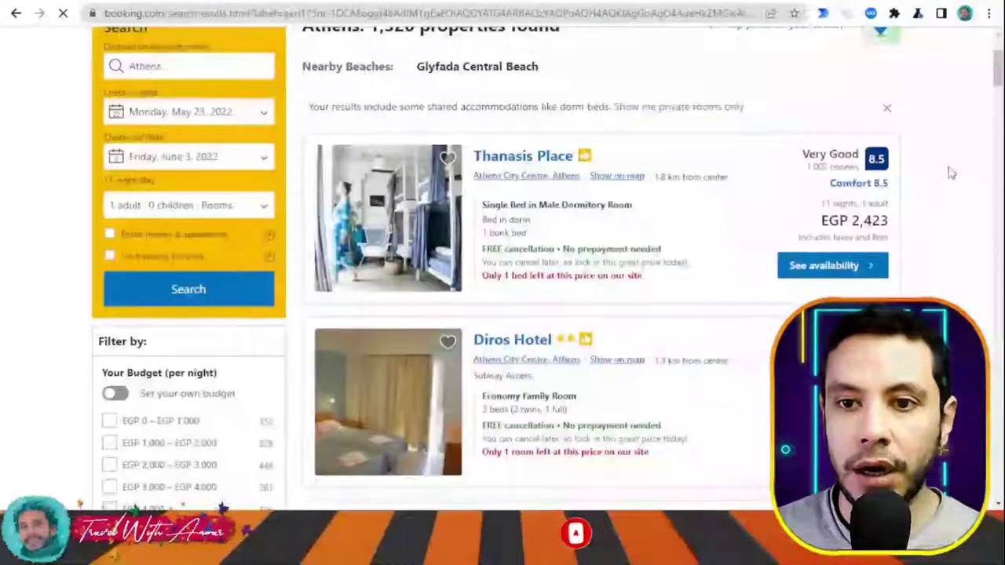
{"action": "scroll", "coordinate": [960, 168], "scroll_direction": "down", "scroll_amount": 2}
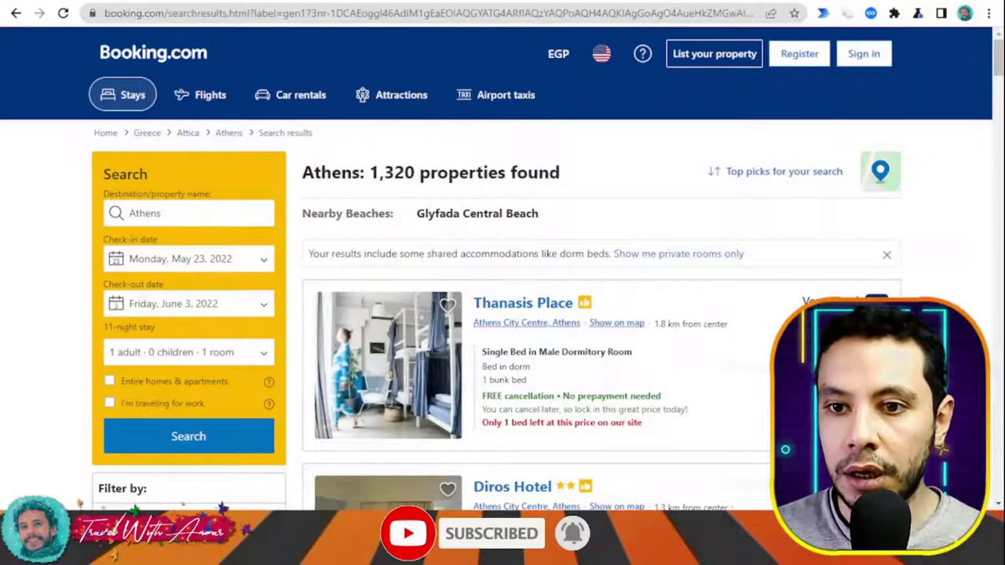
{"action": "left_click", "coordinate": [565, 61]}
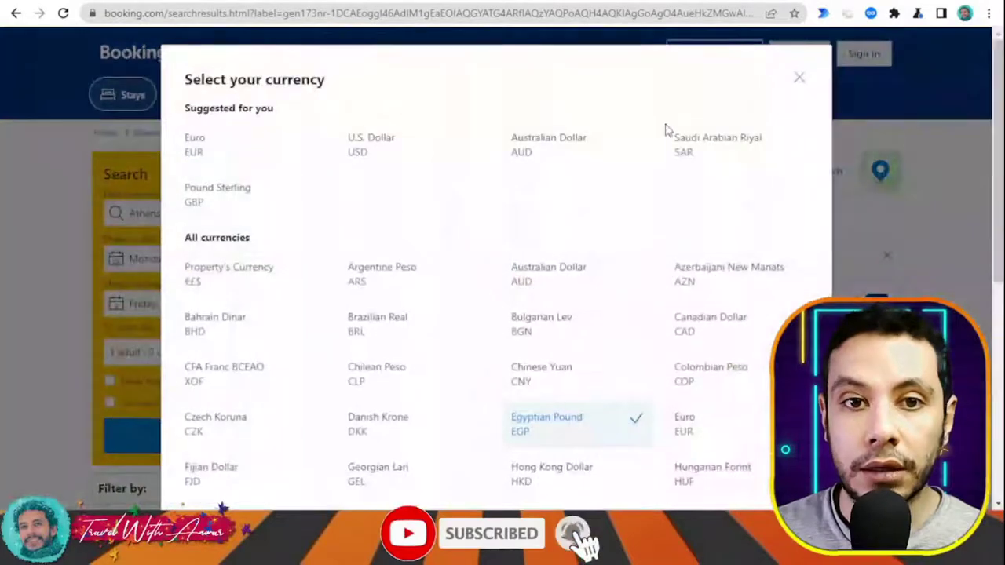
{"action": "left_click", "coordinate": [356, 147]}
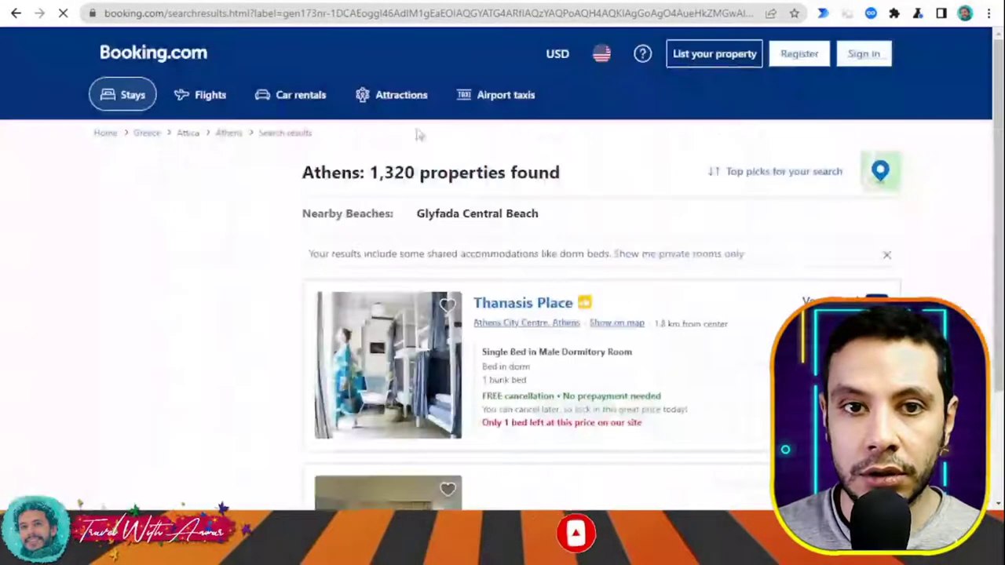
Review the results, highlighting the 11-night stay in Thanasis Place's US$130 price.
{"action": "scroll", "coordinate": [942, 255], "scroll_direction": "down", "scroll_amount": 2}
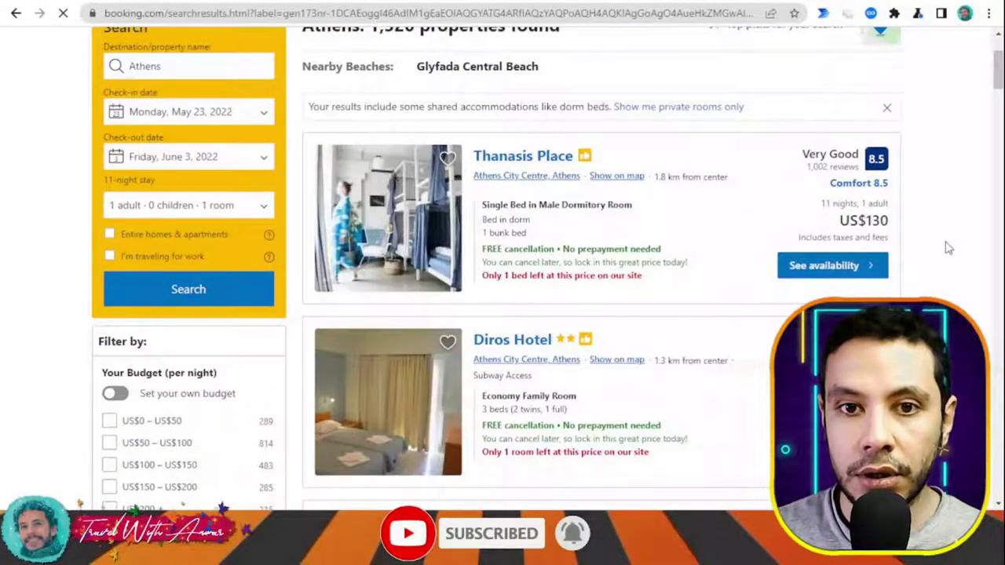
{"action": "scroll", "coordinate": [948, 248], "scroll_direction": "up", "scroll_amount": 2}
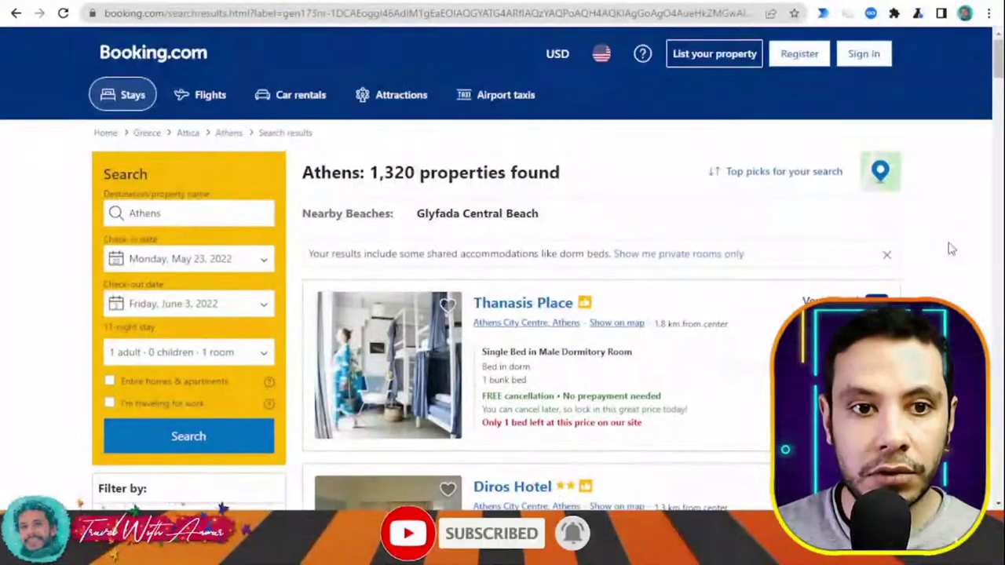
{"action": "scroll", "coordinate": [949, 249], "scroll_direction": "down", "scroll_amount": 1}
{"action": "scroll", "coordinate": [891, 291], "scroll_direction": "down", "scroll_amount": 1}
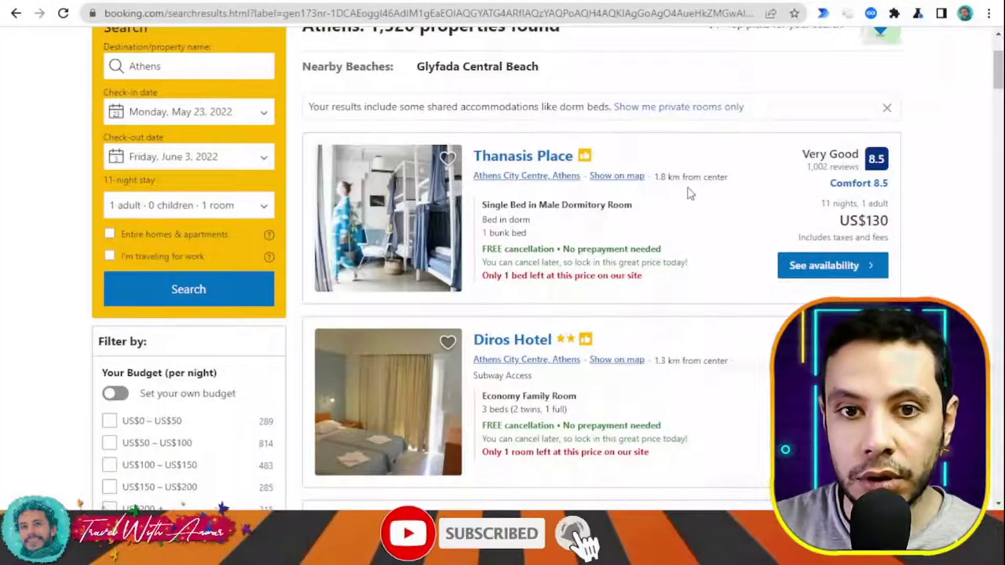
{"action": "mouse_move", "coordinate": [697, 176]}
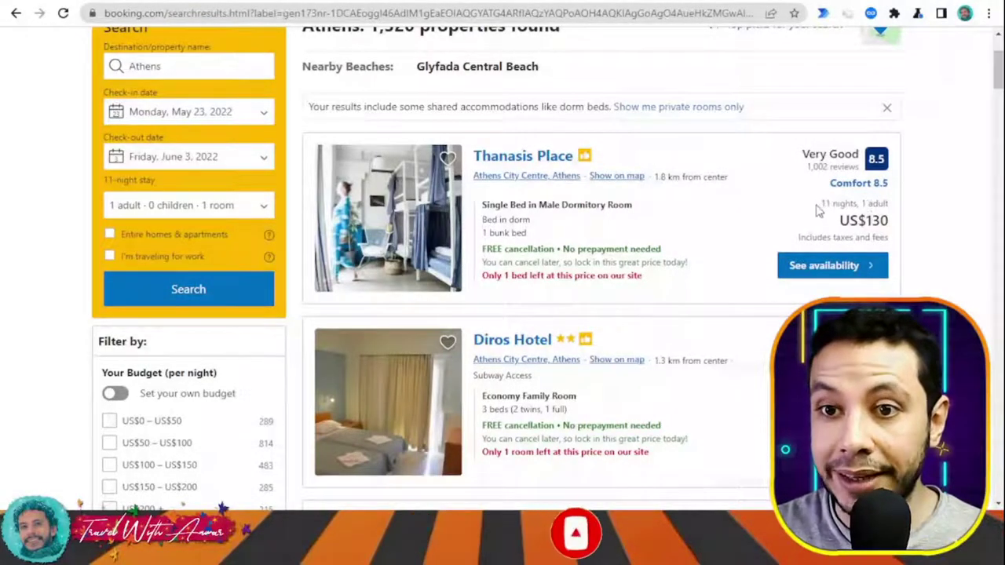
{"action": "left_click_drag", "start_coordinate": [822, 203], "coordinate": [831, 204]}
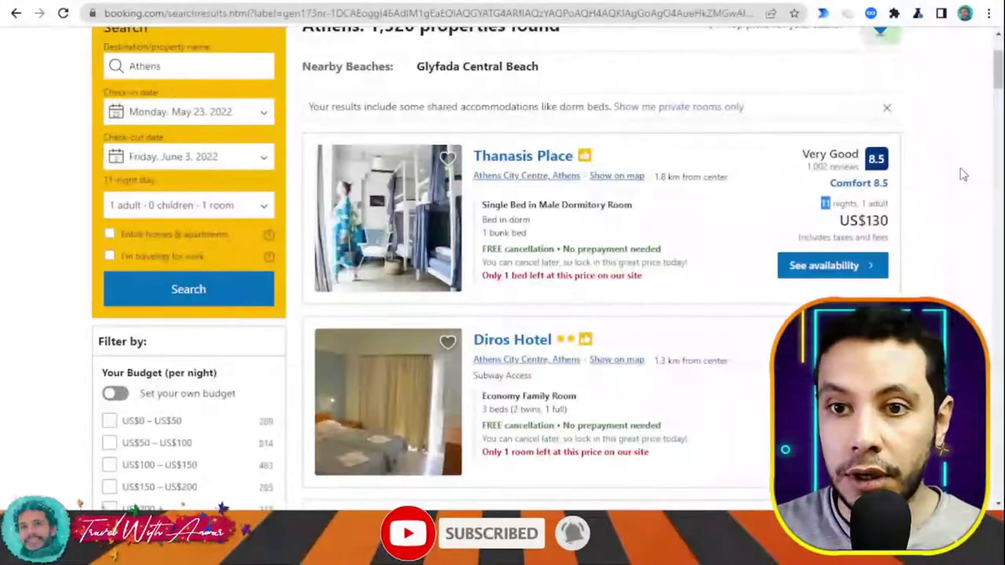
{"action": "scroll", "coordinate": [963, 175], "scroll_direction": "down", "scroll_amount": 4}
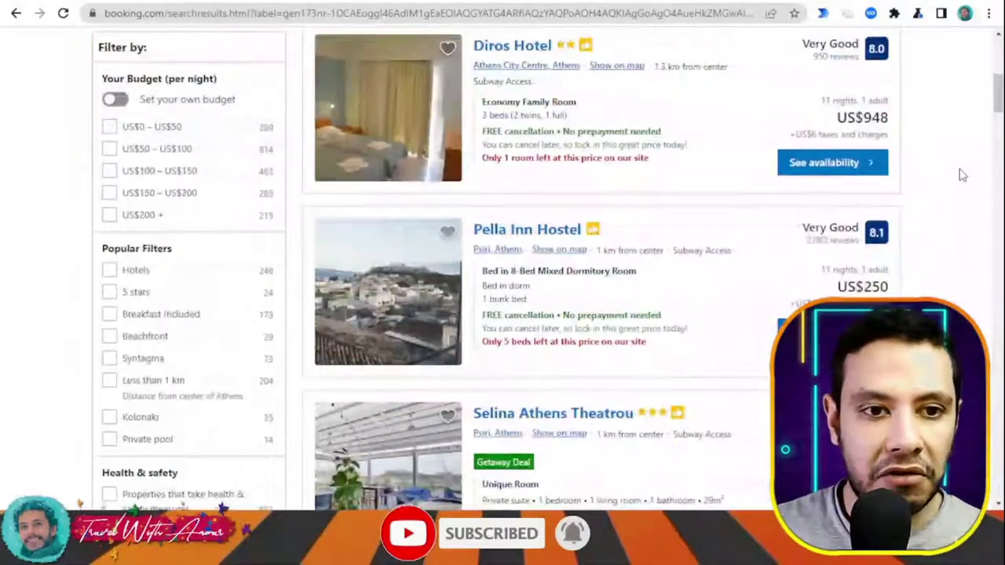
{"action": "scroll", "coordinate": [963, 175], "scroll_direction": "up", "scroll_amount": 6}
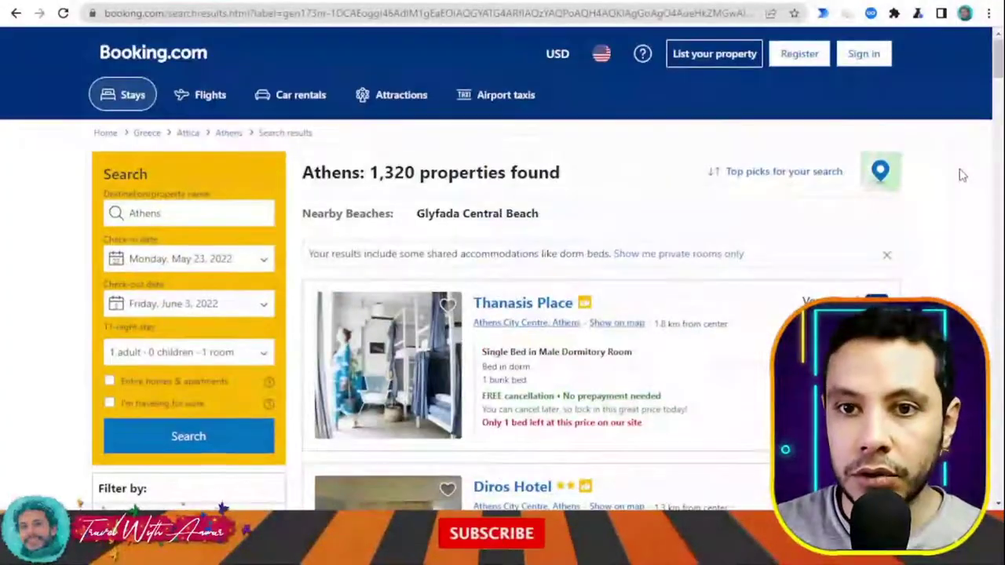
{"action": "left_click", "coordinate": [754, 175]}
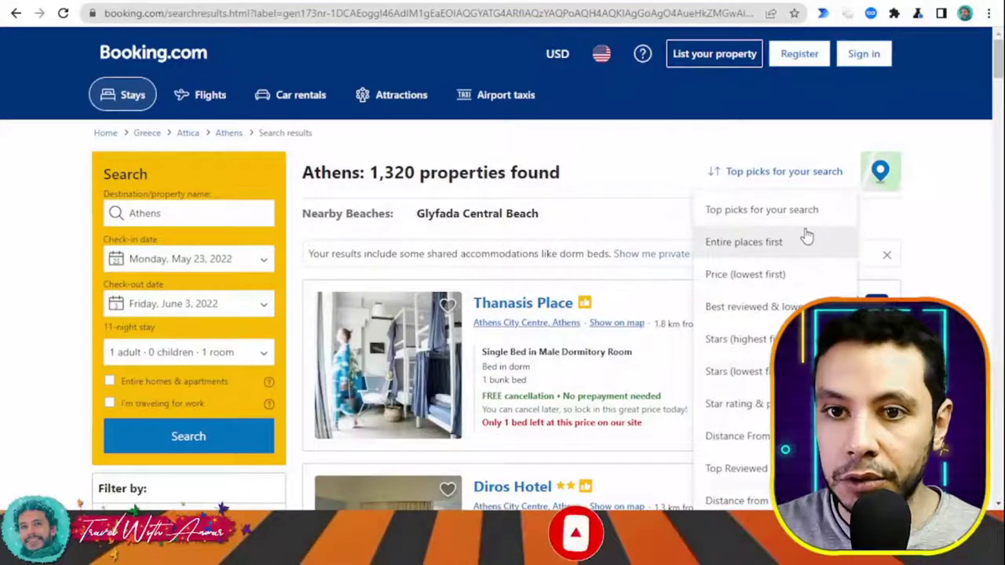
{"action": "scroll", "coordinate": [754, 329], "scroll_direction": "down", "scroll_amount": 1}
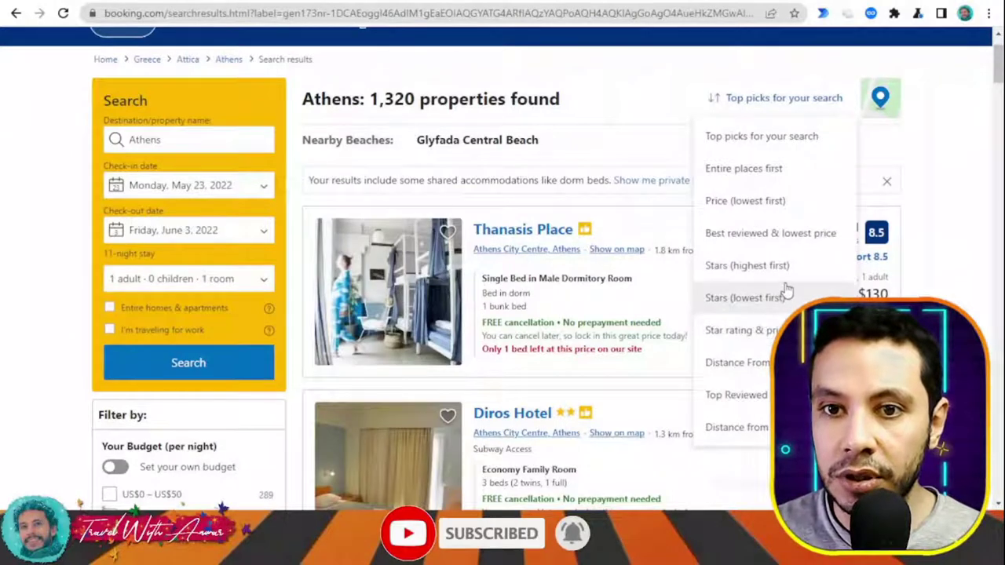
{"action": "left_click", "coordinate": [756, 202]}
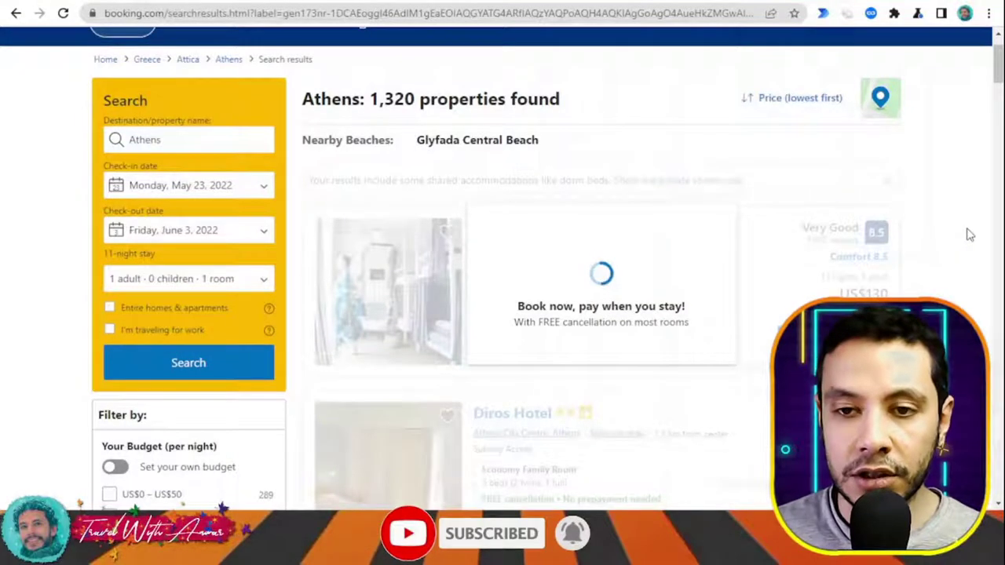
{"action": "scroll", "coordinate": [969, 233], "scroll_direction": "down", "scroll_amount": 2}
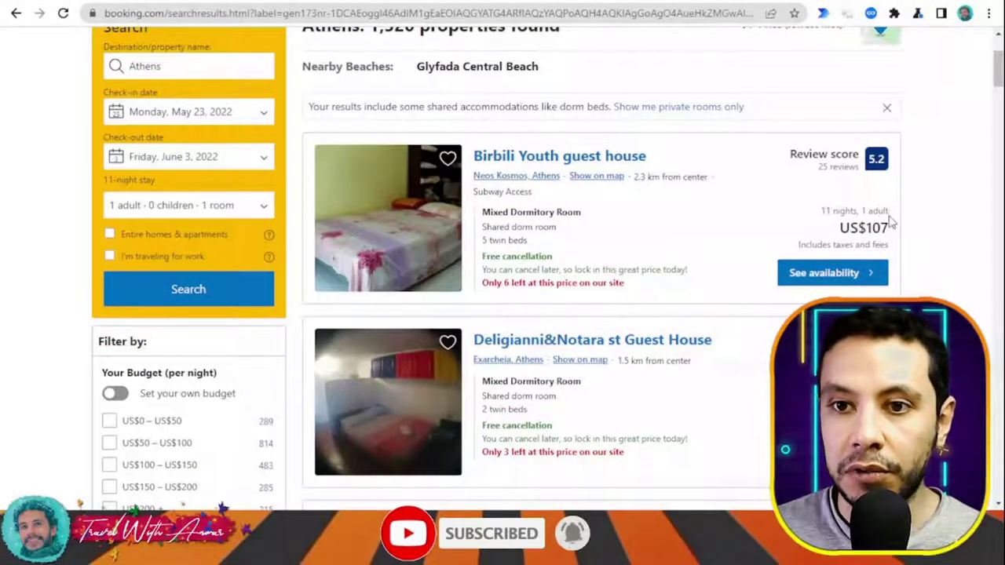
{"action": "scroll", "coordinate": [891, 224], "scroll_direction": "down", "scroll_amount": 1}
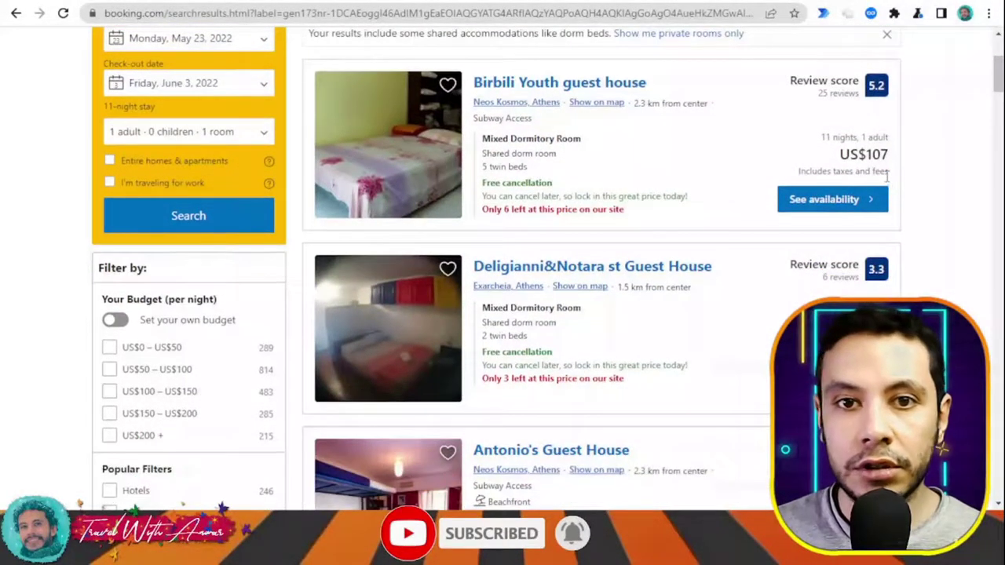
{"action": "scroll", "coordinate": [919, 165], "scroll_direction": "down", "scroll_amount": 2}
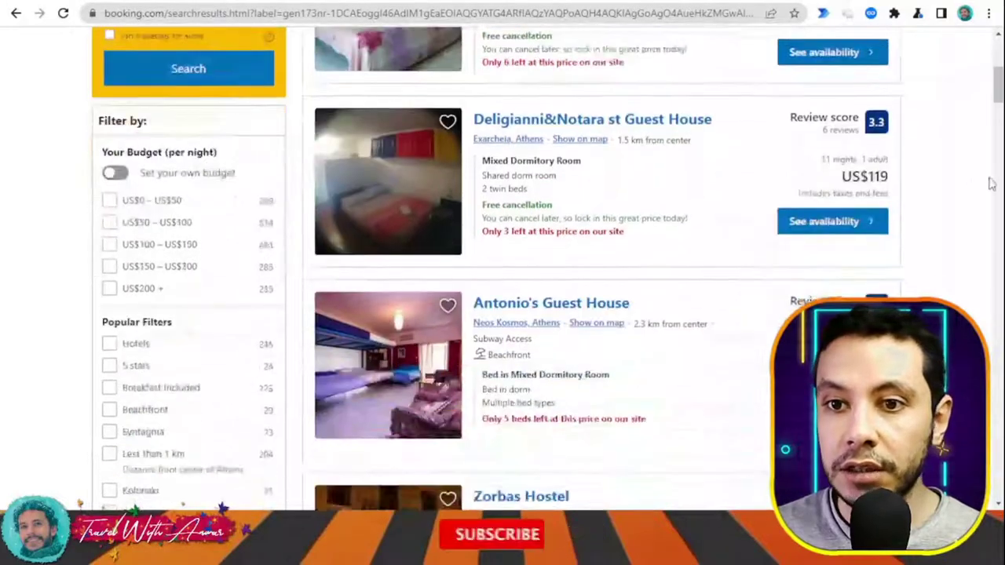
{"action": "scroll", "coordinate": [906, 204], "scroll_direction": "down", "scroll_amount": 2}
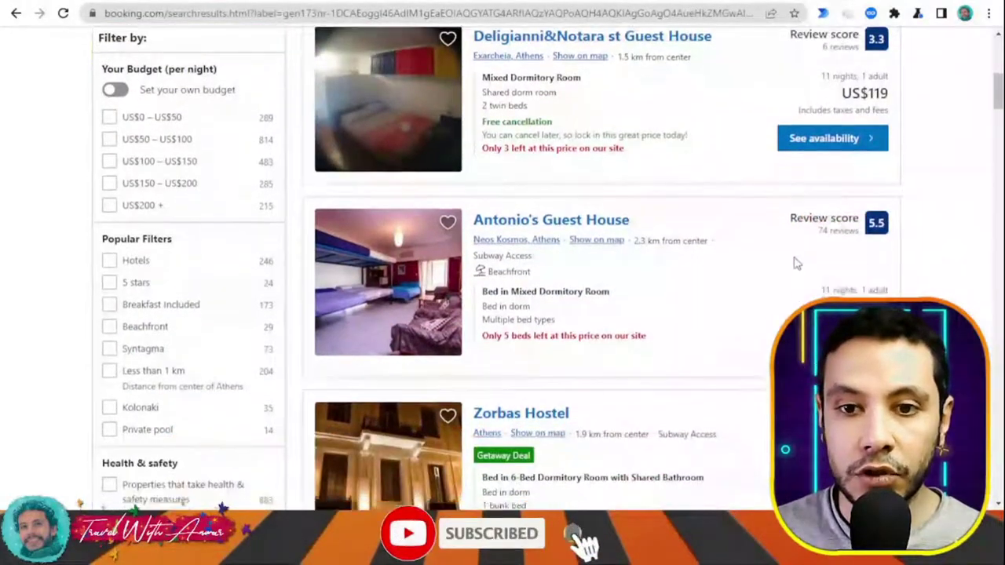
{"action": "scroll", "coordinate": [863, 259], "scroll_direction": "down", "scroll_amount": 2}
{"action": "scroll", "coordinate": [812, 271], "scroll_direction": "down", "scroll_amount": 2}
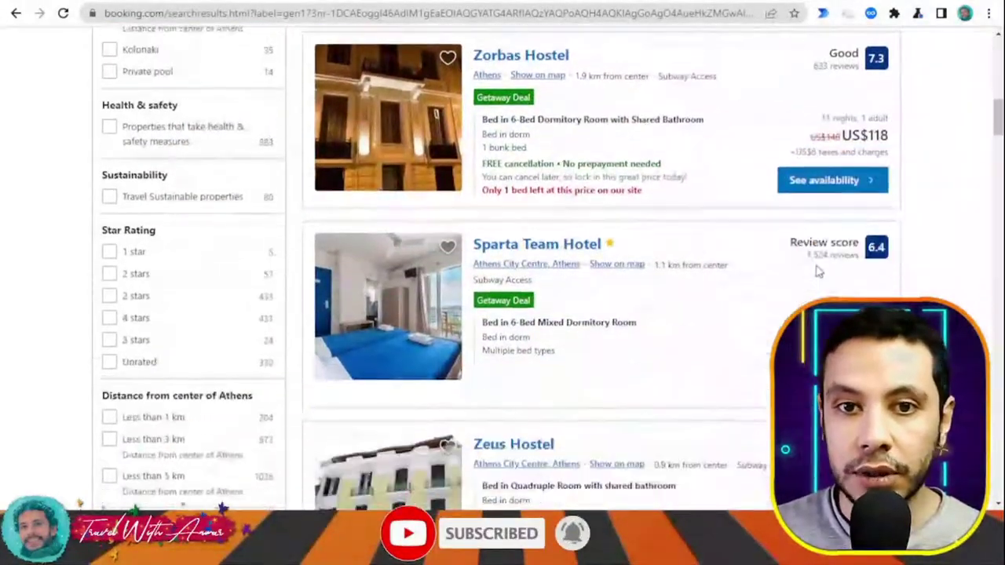
{"action": "scroll", "coordinate": [864, 118], "scroll_direction": "down", "scroll_amount": 3}
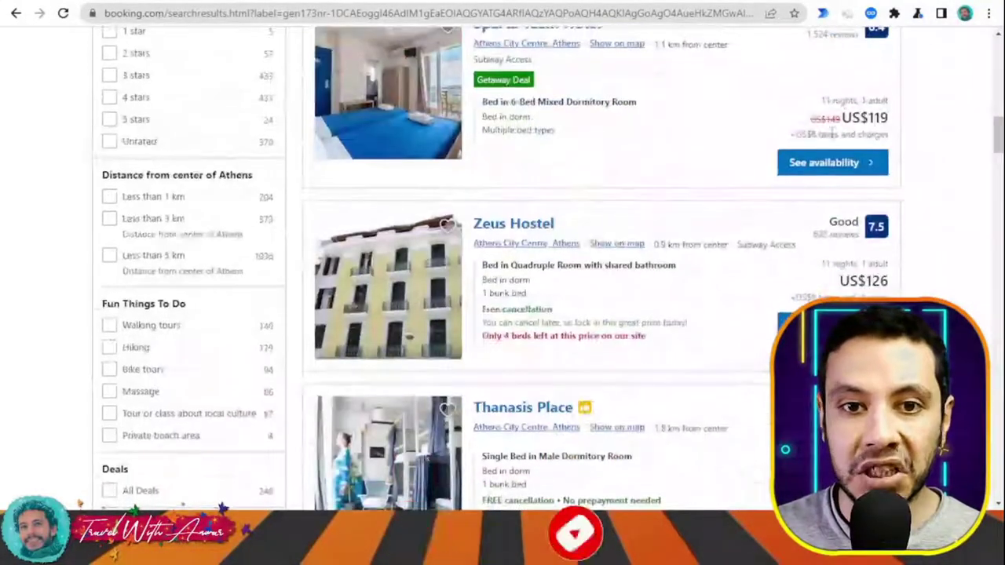
{"action": "scroll", "coordinate": [945, 200], "scroll_direction": "up", "scroll_amount": 2}
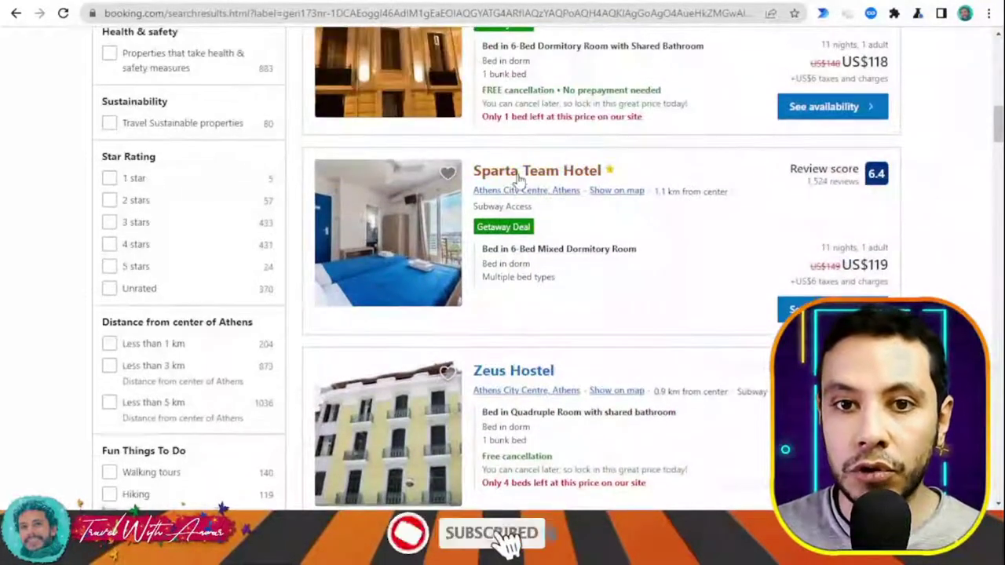
{"action": "scroll", "coordinate": [856, 195], "scroll_direction": "up", "scroll_amount": 3}
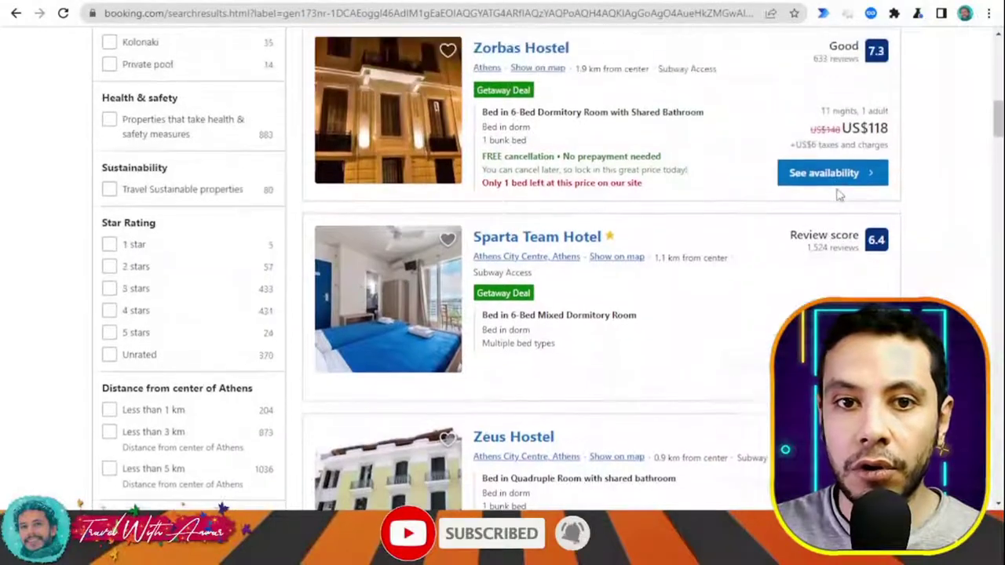
{"action": "scroll", "coordinate": [853, 217], "scroll_direction": "up", "scroll_amount": 3}
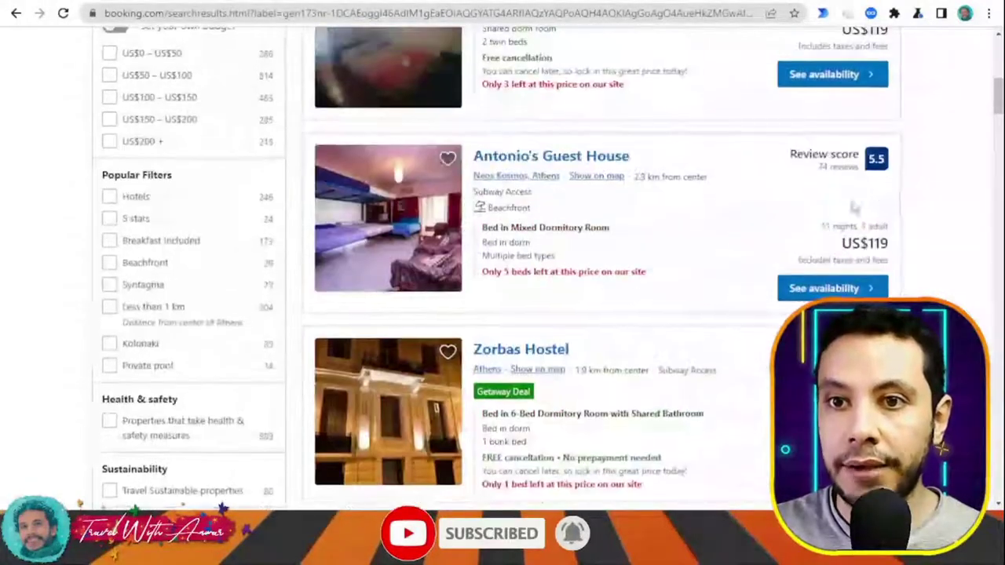
{"action": "scroll", "coordinate": [917, 227], "scroll_direction": "up", "scroll_amount": 4}
{"action": "scroll", "coordinate": [923, 226], "scroll_direction": "up", "scroll_amount": 3}
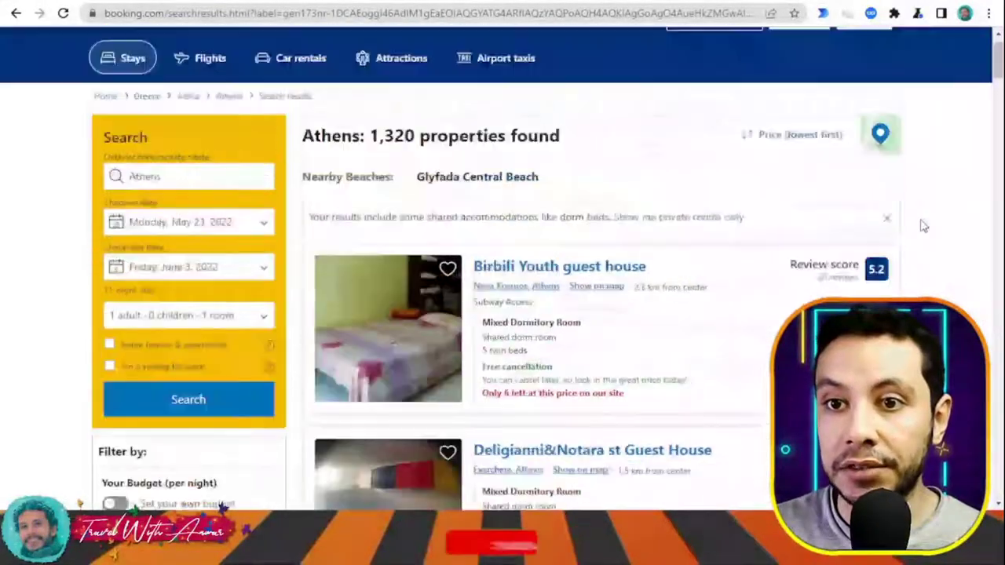
{"action": "scroll", "coordinate": [920, 224], "scroll_direction": "down", "scroll_amount": 10}
{"action": "scroll", "coordinate": [923, 222], "scroll_direction": "down", "scroll_amount": 6}
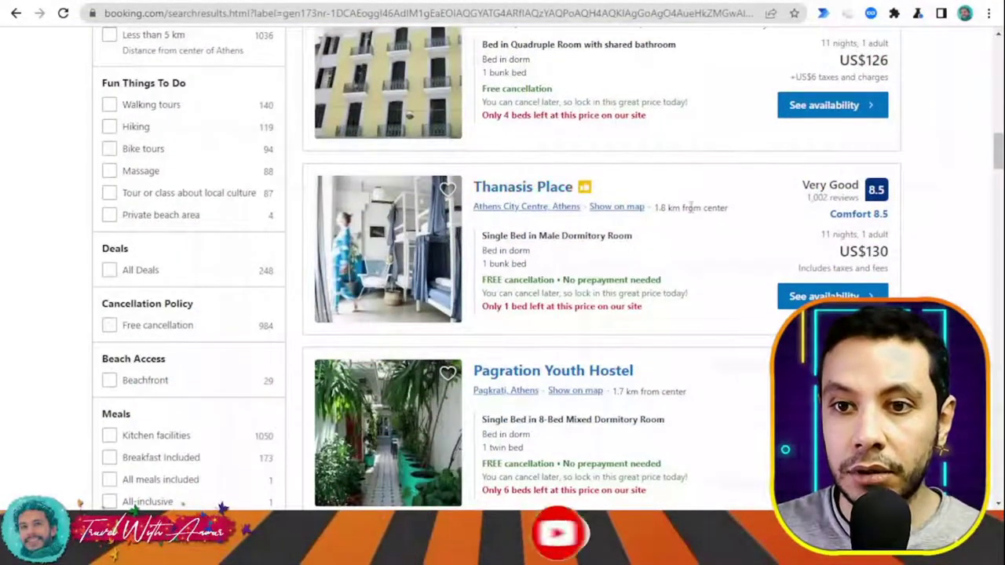
{"action": "scroll", "coordinate": [500, 119], "scroll_direction": "down", "scroll_amount": 2}
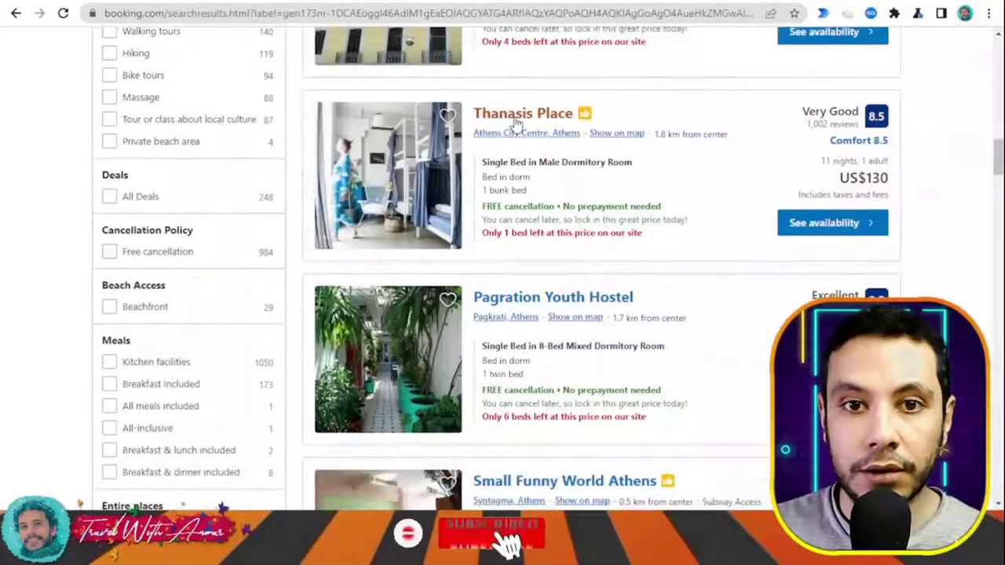
Open the Thanasis Place page and scroll to its May 23 – June 3 availability table.
{"action": "left_click", "coordinate": [515, 120]}
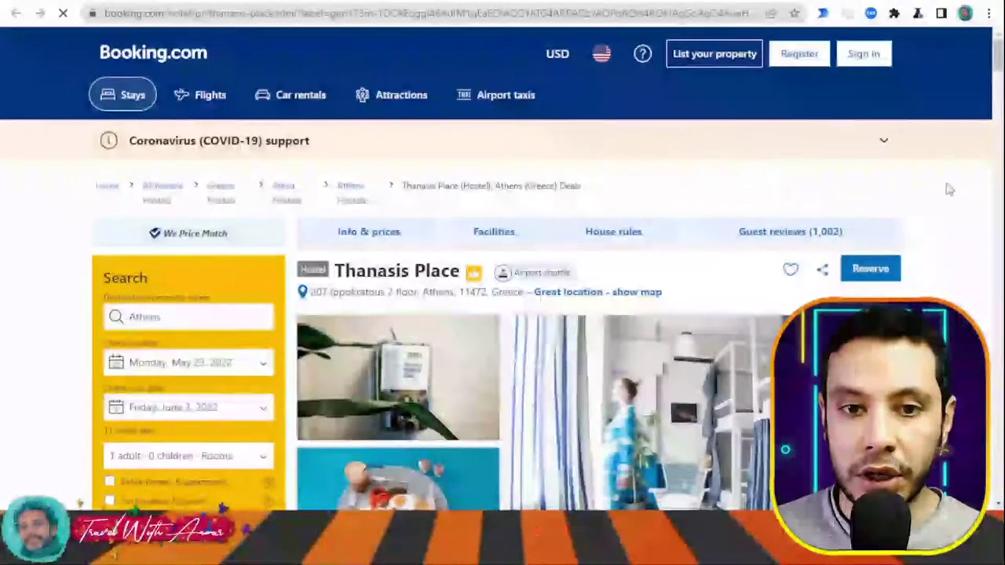
{"action": "scroll", "coordinate": [950, 188], "scroll_direction": "down", "scroll_amount": 3}
{"action": "scroll", "coordinate": [476, 155], "scroll_direction": "down", "scroll_amount": 3}
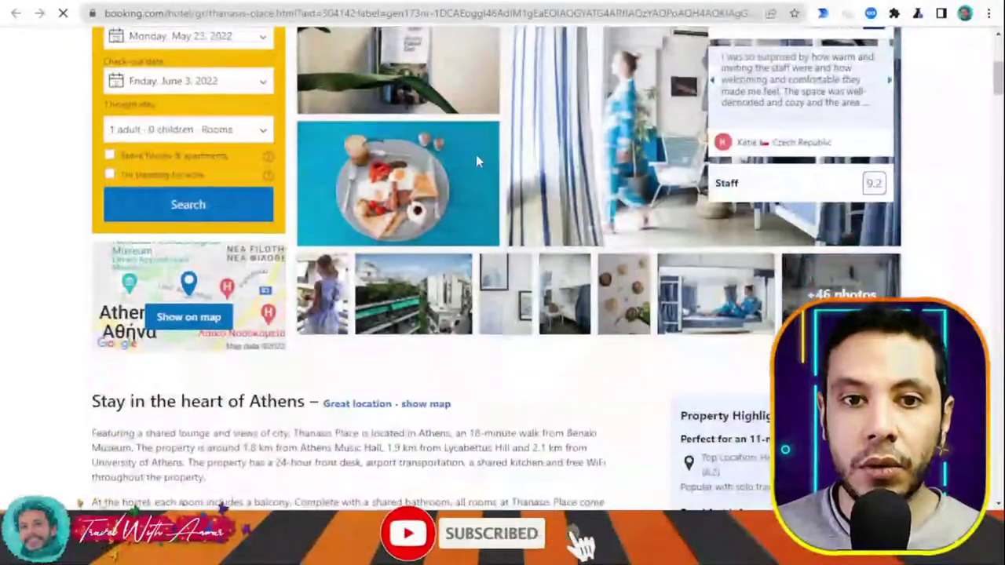
{"action": "scroll", "coordinate": [549, 165], "scroll_direction": "up", "scroll_amount": 3}
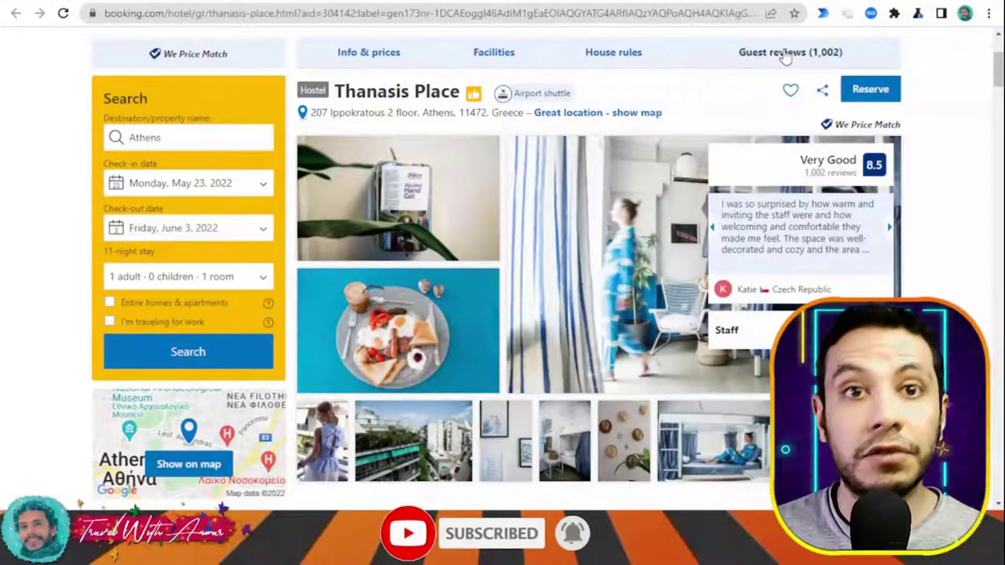
{"action": "scroll", "coordinate": [937, 110], "scroll_direction": "down", "scroll_amount": 3}
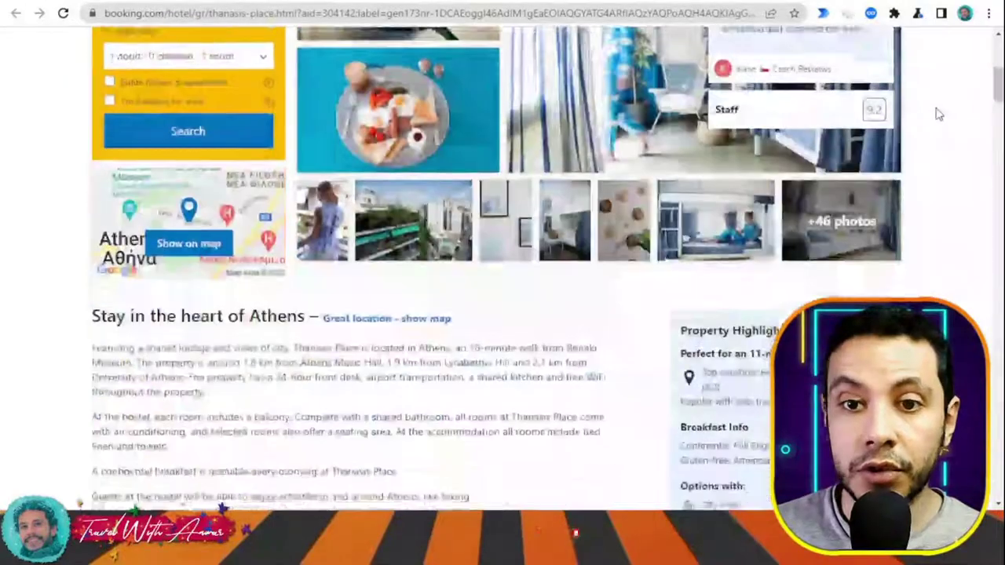
{"action": "scroll", "coordinate": [942, 115], "scroll_direction": "down", "scroll_amount": 7}
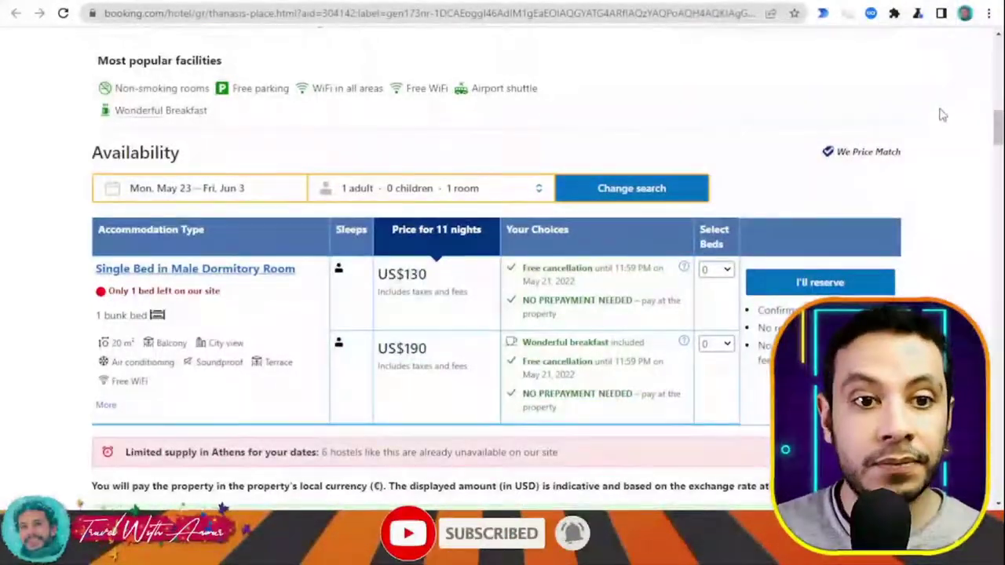
Select 1 bed in the US$130 Single Bed in Male Dormitory Room option.
{"action": "scroll", "coordinate": [452, 122], "scroll_direction": "down", "scroll_amount": 2}
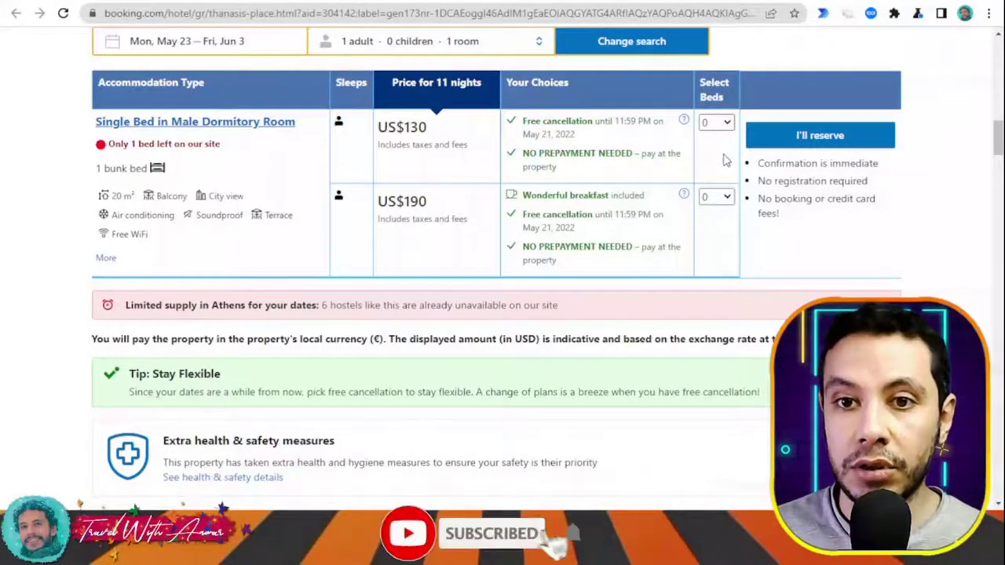
{"action": "left_click", "coordinate": [726, 160]}
{"action": "scroll", "coordinate": [958, 182], "scroll_direction": "down", "scroll_amount": 1}
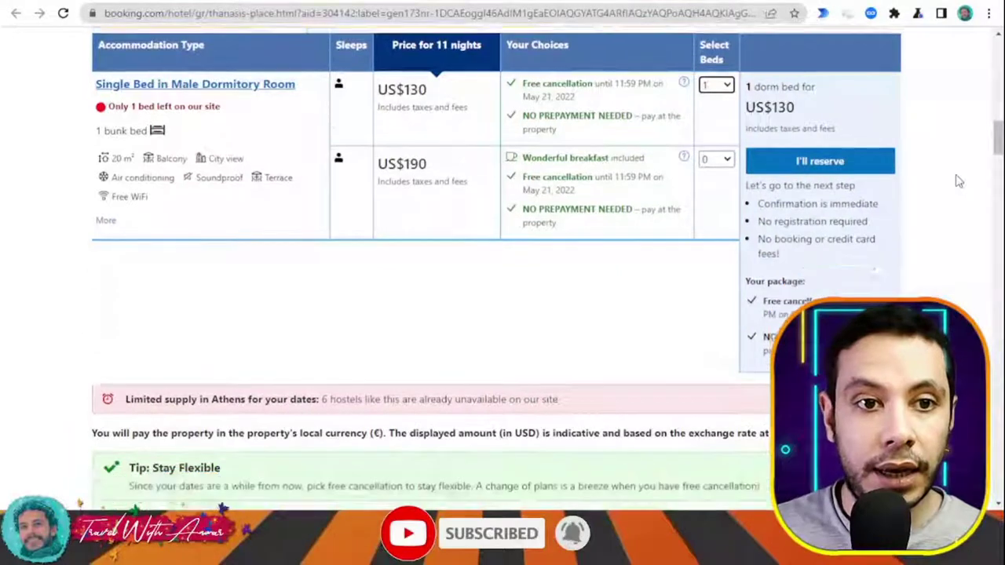
{"action": "scroll", "coordinate": [176, 162], "scroll_direction": "up", "scroll_amount": 1}
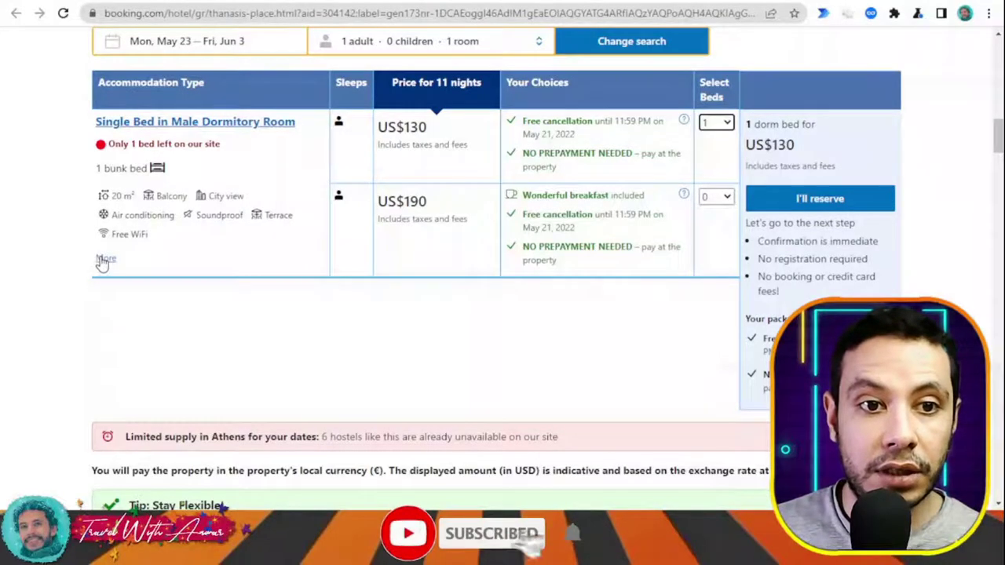
{"action": "scroll", "coordinate": [913, 213], "scroll_direction": "down", "scroll_amount": 2}
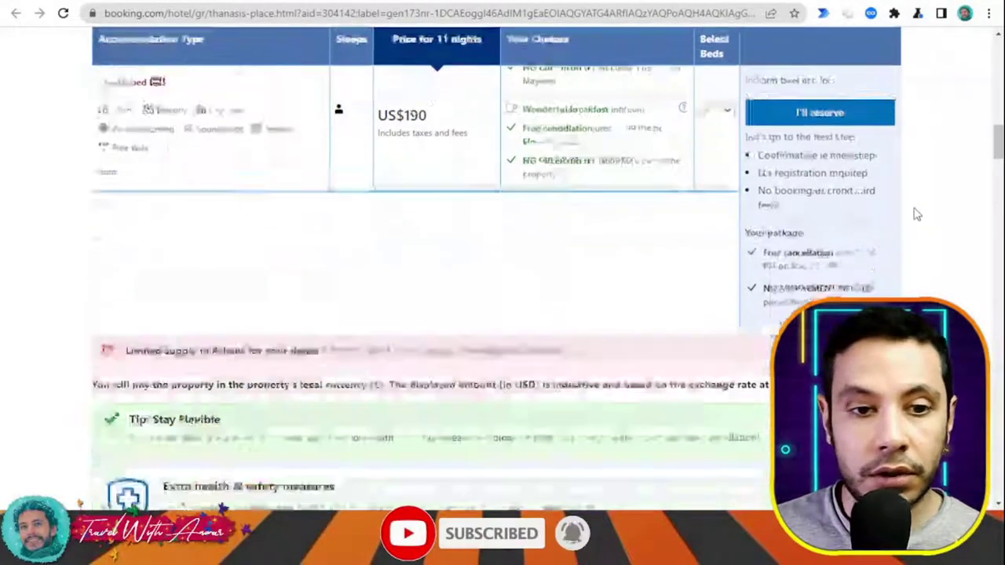
{"action": "scroll", "coordinate": [918, 214], "scroll_direction": "up", "scroll_amount": 2}
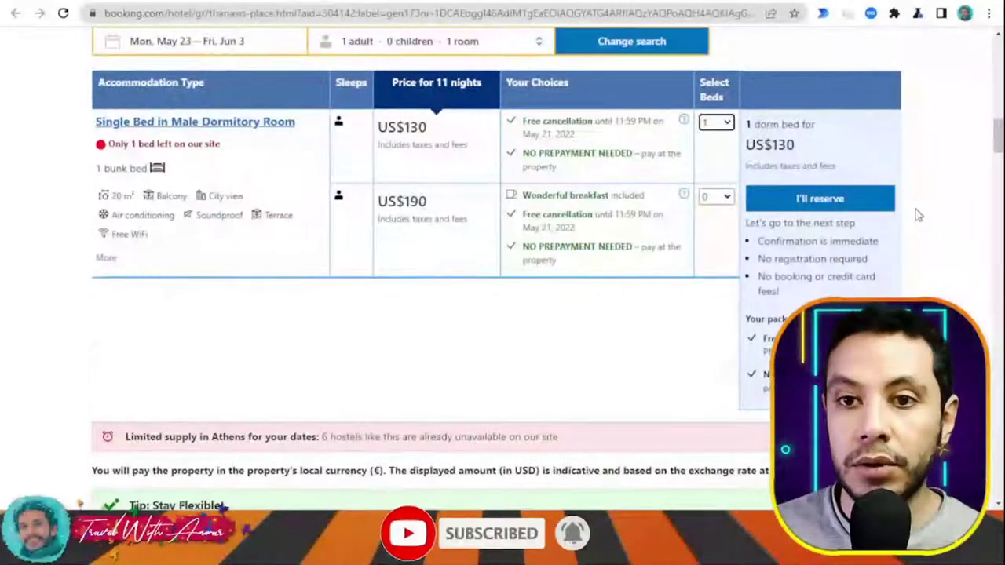
Reserve the US$130 dorm bed and scroll through the empty guest-details form.
{"action": "mouse_move", "coordinate": [832, 202]}
{"action": "left_click", "coordinate": [842, 203]}
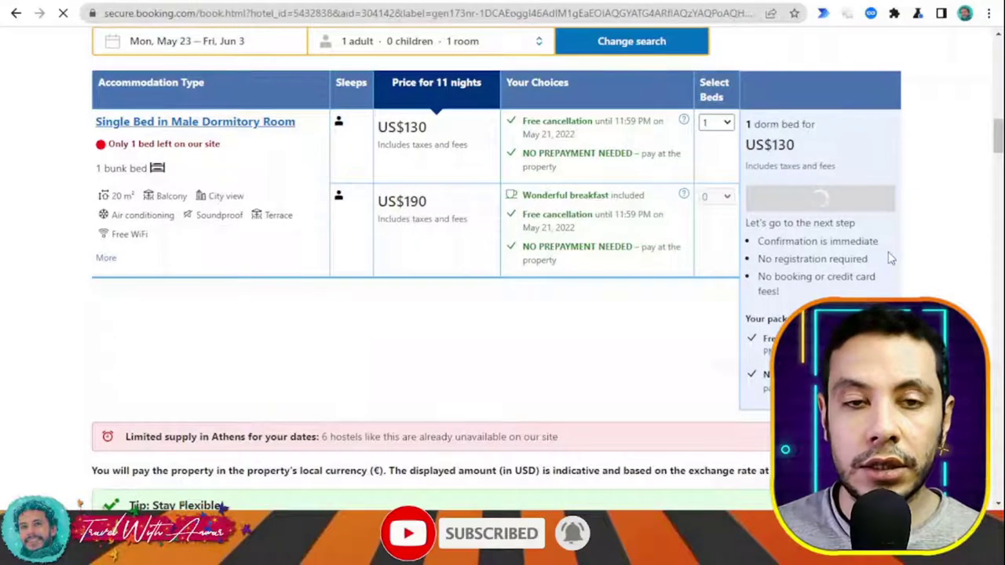
{"action": "scroll", "coordinate": [840, 243], "scroll_direction": "down", "scroll_amount": 2}
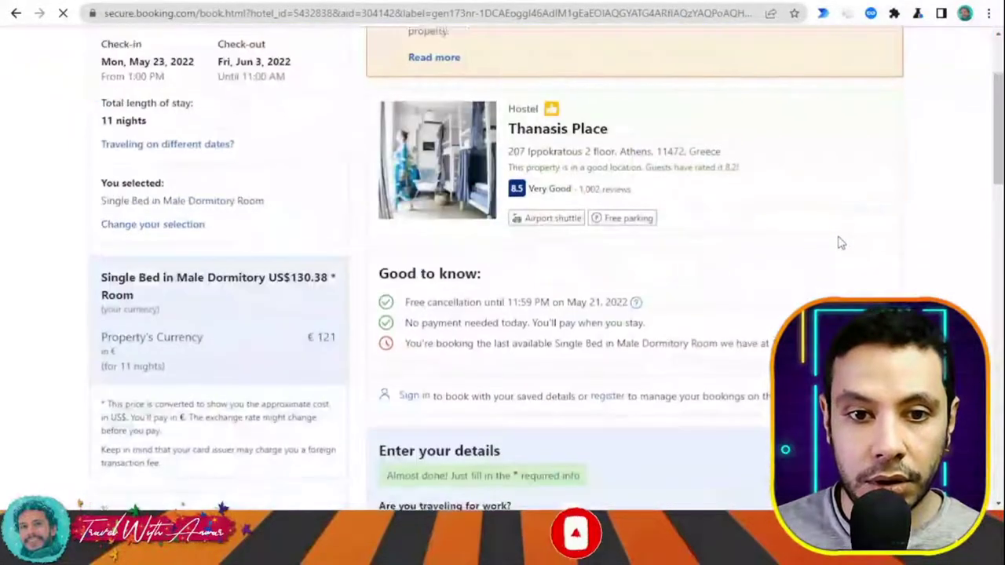
{"action": "scroll", "coordinate": [840, 243], "scroll_direction": "down", "scroll_amount": 1}
{"action": "scroll", "coordinate": [840, 243], "scroll_direction": "down", "scroll_amount": 1}
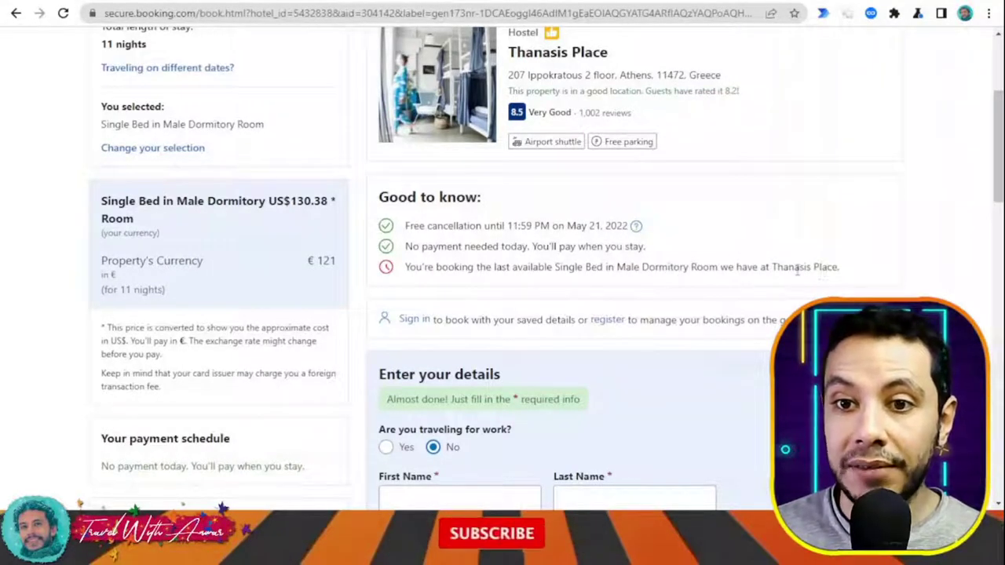
{"action": "scroll", "coordinate": [848, 284], "scroll_direction": "down", "scroll_amount": 2}
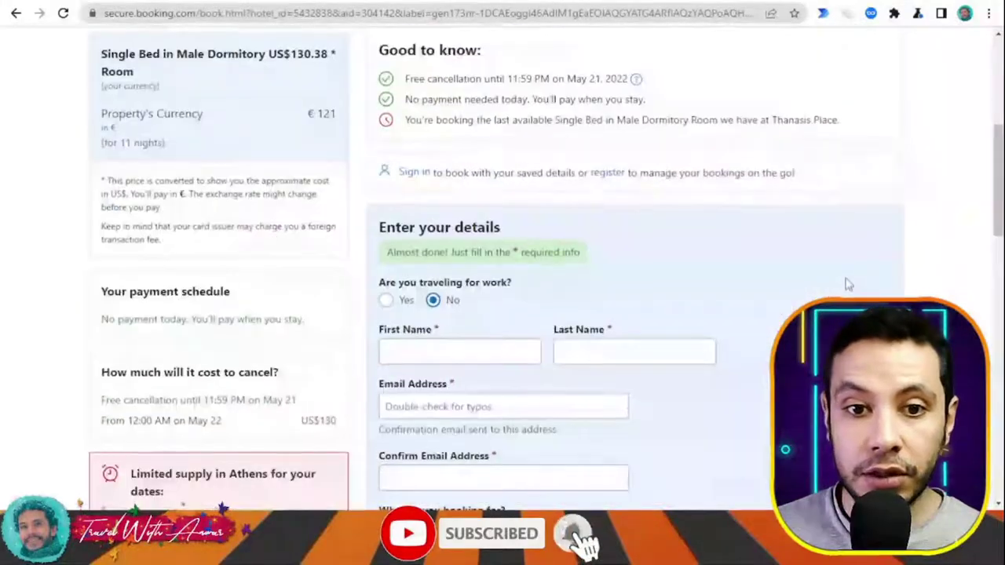
{"action": "scroll", "coordinate": [848, 285], "scroll_direction": "down", "scroll_amount": 2}
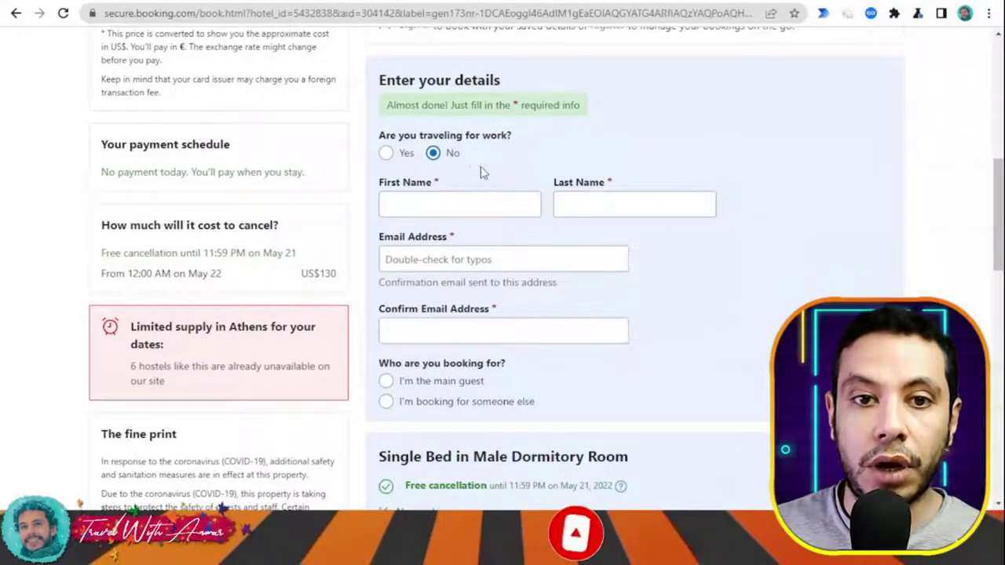
{"action": "scroll", "coordinate": [505, 183], "scroll_direction": "down", "scroll_amount": 1}
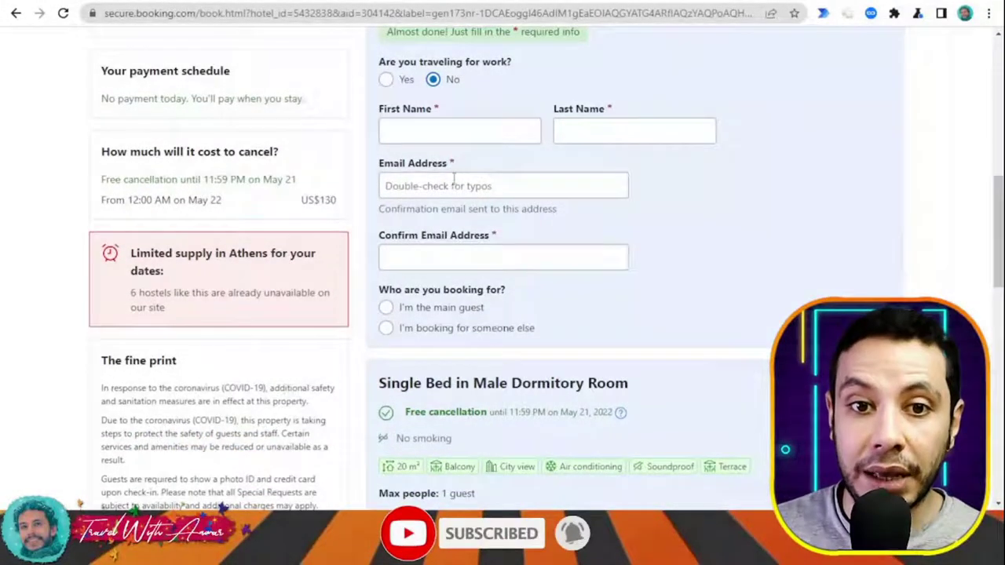
{"action": "scroll", "coordinate": [486, 249], "scroll_direction": "down", "scroll_amount": 4}
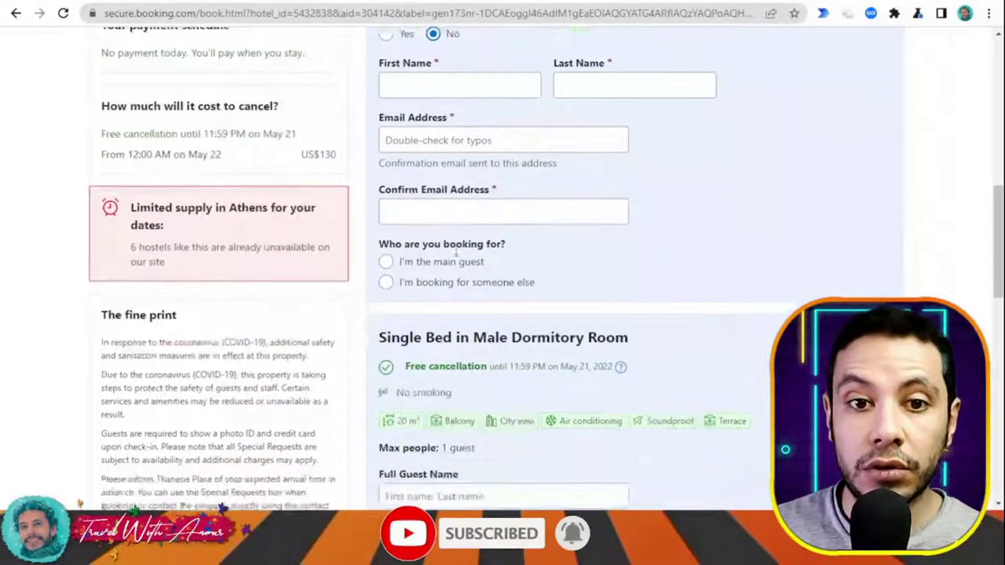
{"action": "scroll", "coordinate": [673, 247], "scroll_direction": "up", "scroll_amount": 15}
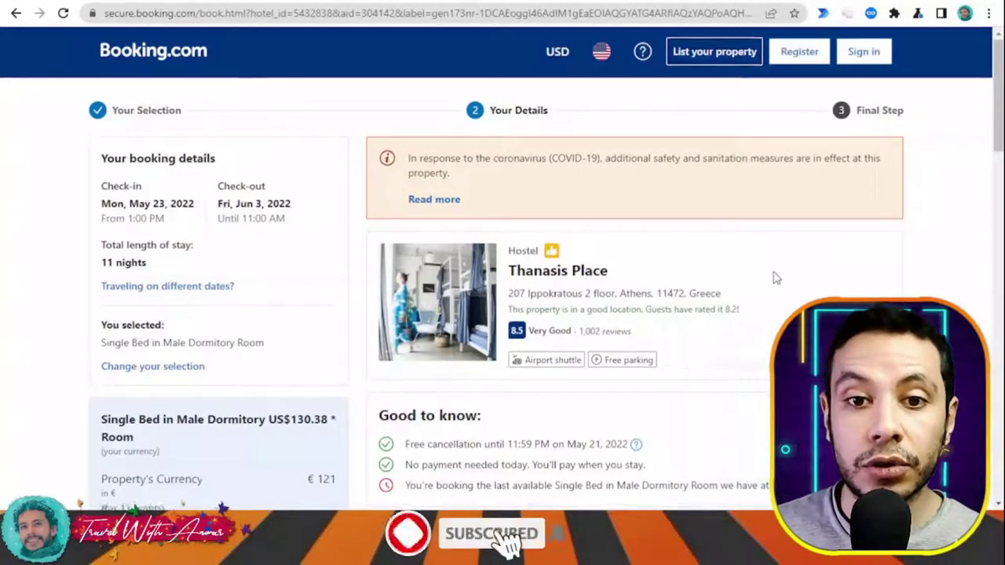
Scroll the guest-details form down to the arrival-time section until the 'It's almost yours!' reminder appears.
{"action": "scroll", "coordinate": [774, 278], "scroll_direction": "down", "scroll_amount": 15}
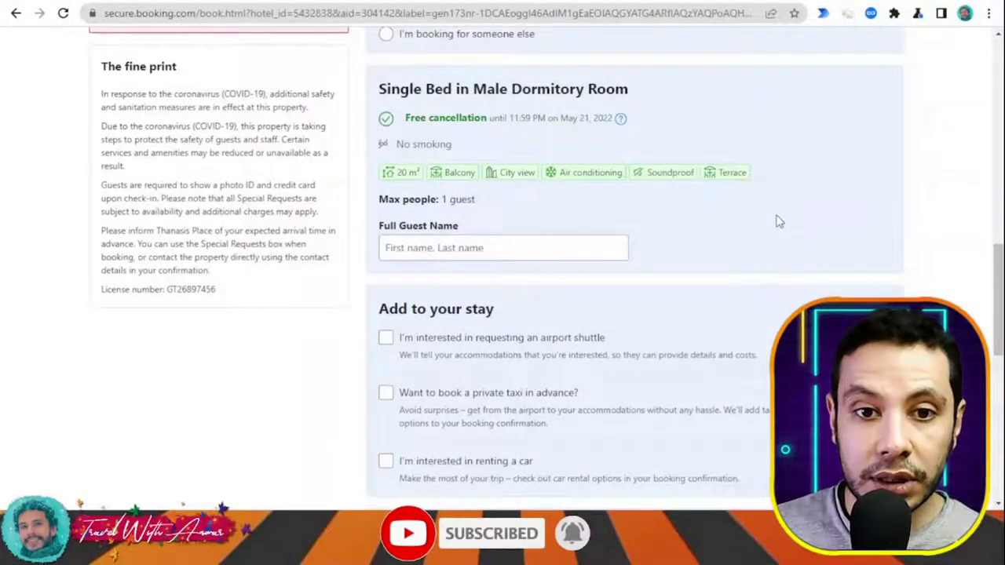
{"action": "scroll", "coordinate": [777, 222], "scroll_direction": "down", "scroll_amount": 2}
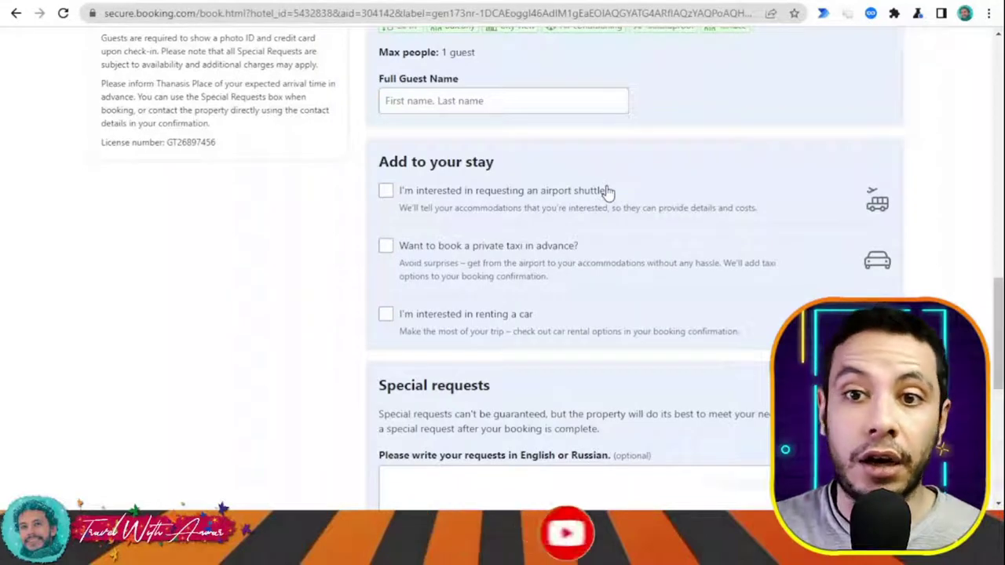
{"action": "scroll", "coordinate": [612, 195], "scroll_direction": "down", "scroll_amount": 3}
{"action": "scroll", "coordinate": [625, 207], "scroll_direction": "down", "scroll_amount": 2}
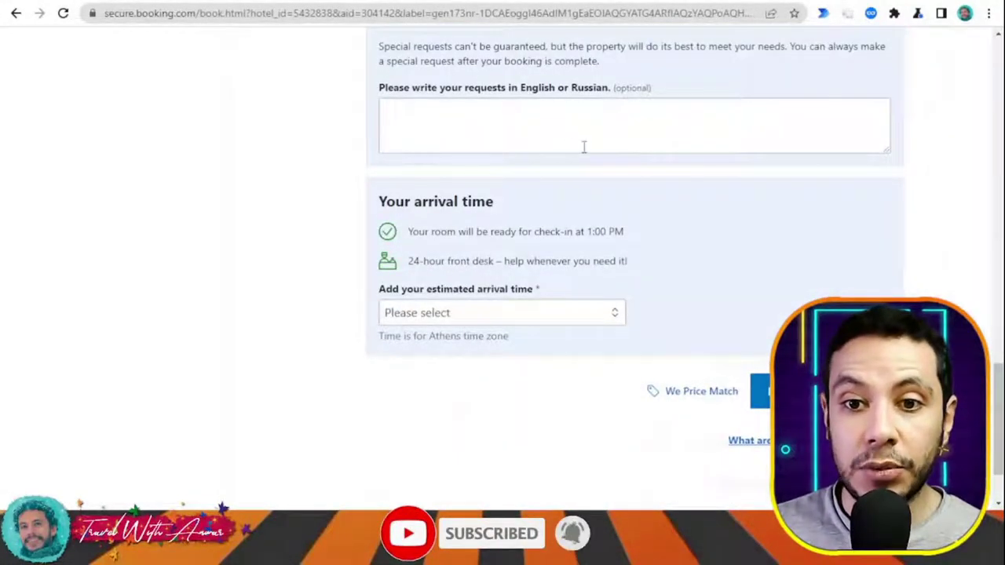
{"action": "scroll", "coordinate": [691, 205], "scroll_direction": "up", "scroll_amount": 12}
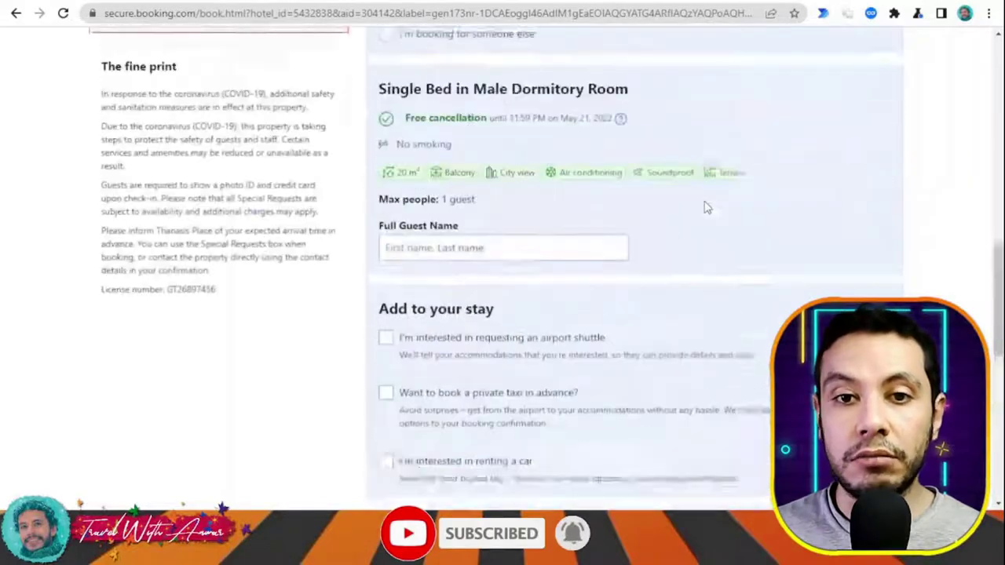
{"action": "scroll", "coordinate": [628, 189], "scroll_direction": "down", "scroll_amount": 3}
{"action": "scroll", "coordinate": [534, 251], "scroll_direction": "down", "scroll_amount": 7}
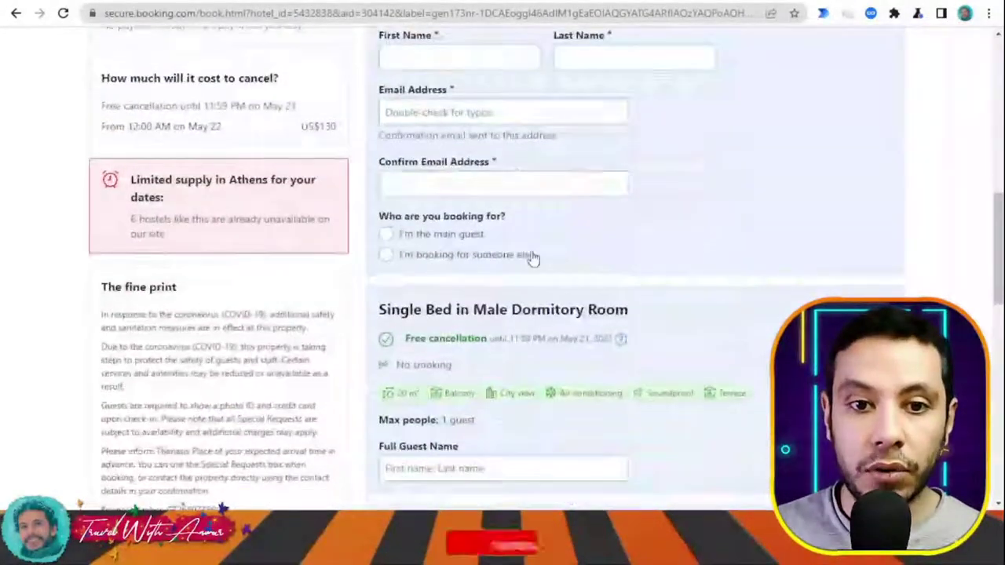
{"action": "scroll", "coordinate": [534, 239], "scroll_direction": "down", "scroll_amount": 5}
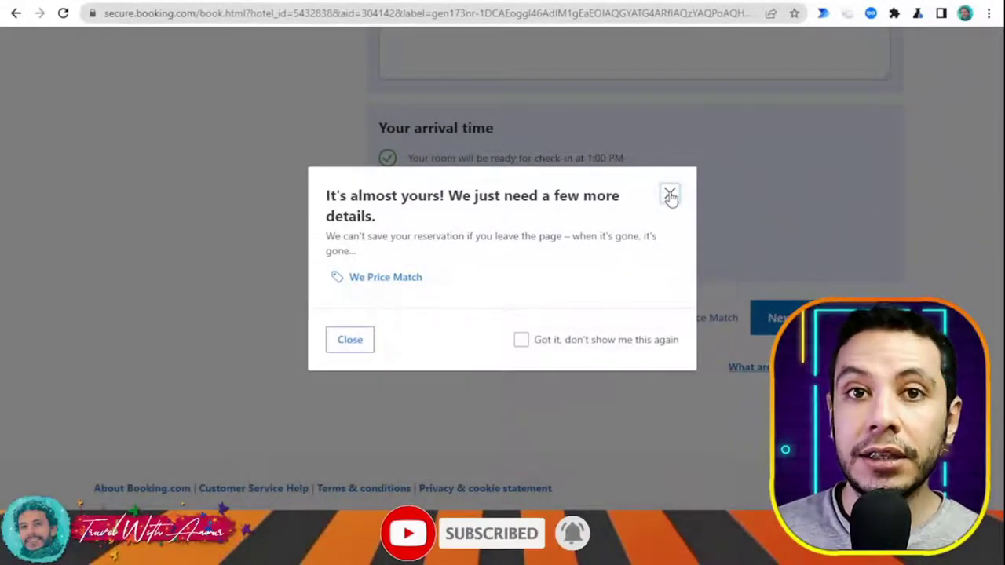
Close the 'It's almost yours!' reminder popup.
{"action": "left_click", "coordinate": [670, 196]}
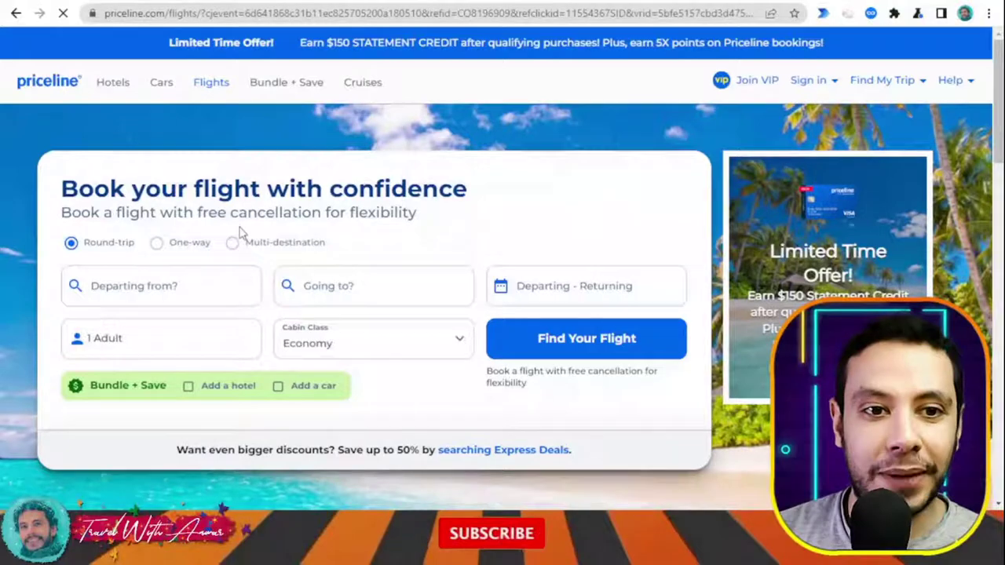
Set the round-trip flight from New Delhi (DEL) to Colombo, Sri Lanka (CMB).
{"action": "scroll", "coordinate": [241, 233], "scroll_direction": "down", "scroll_amount": 1}
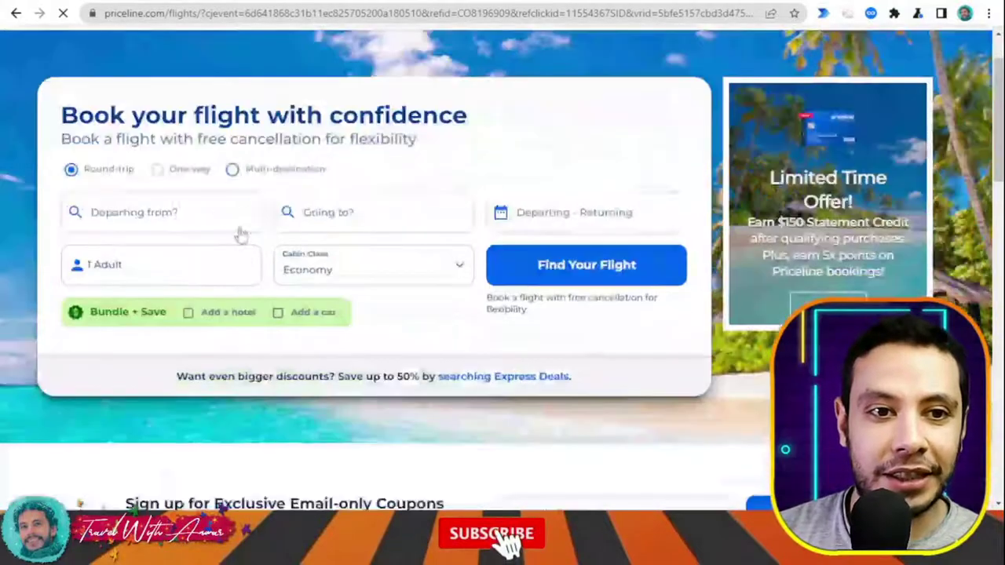
{"action": "left_click", "coordinate": [197, 212]}
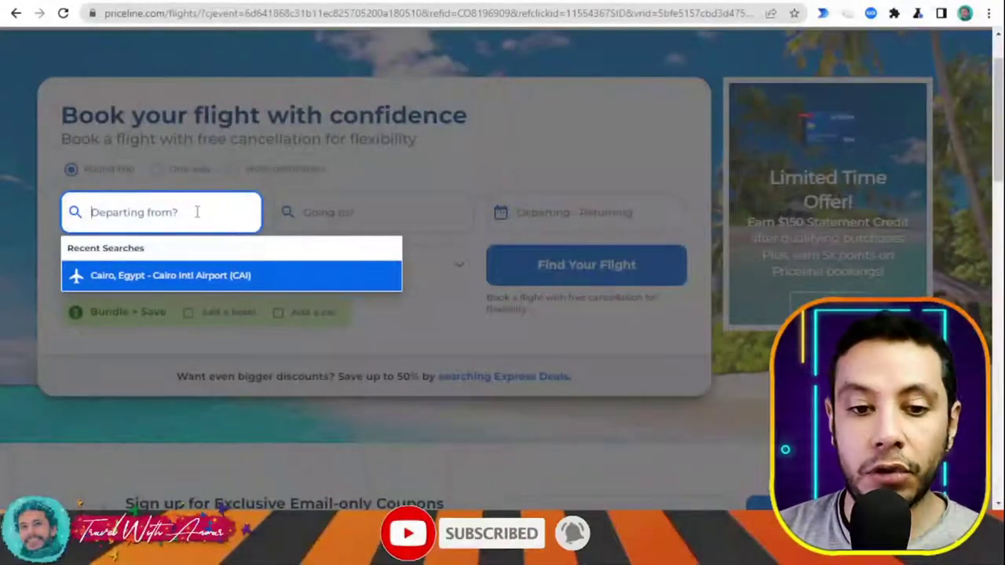
{"action": "type", "text": "delhi"}
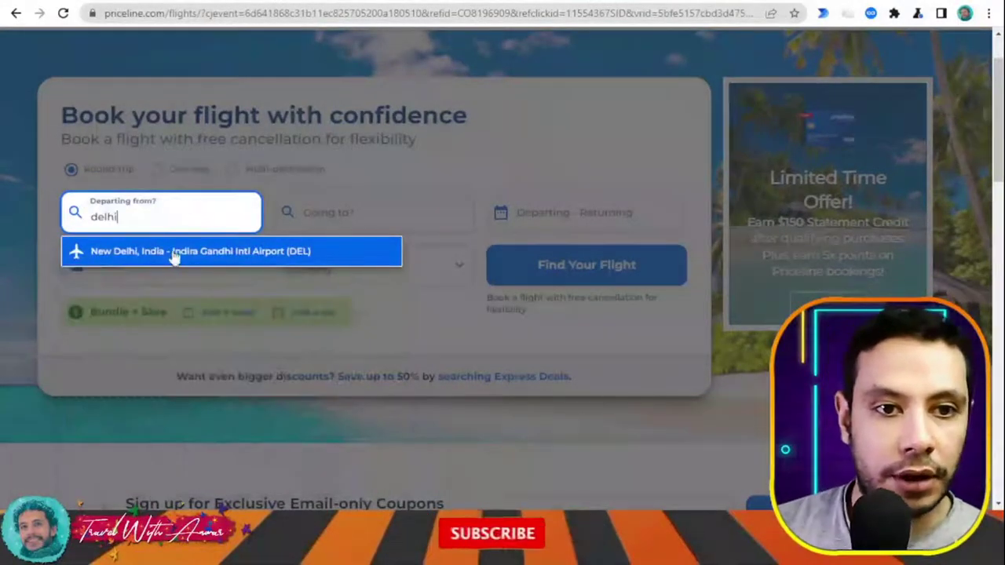
{"action": "left_click", "coordinate": [213, 256]}
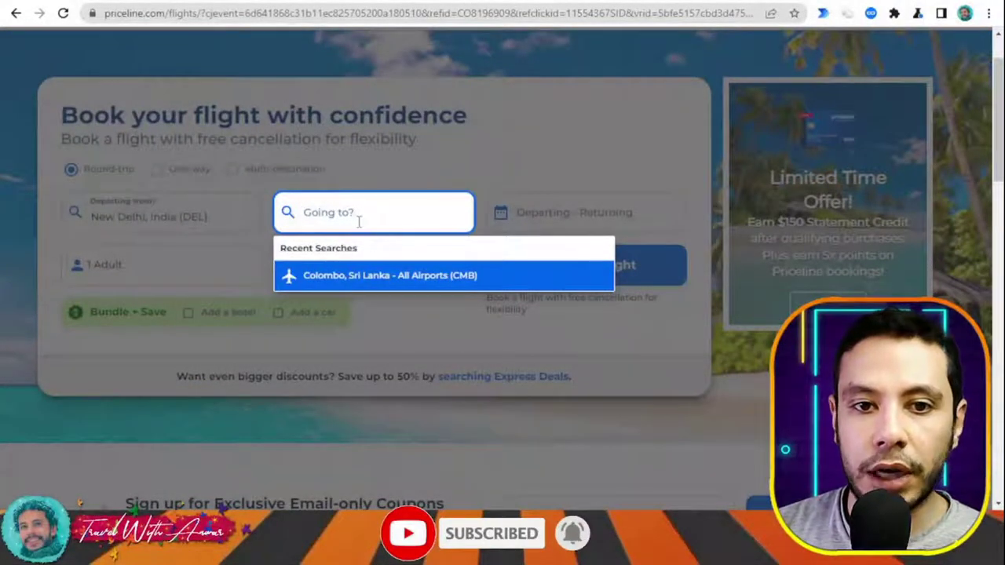
{"action": "left_click", "coordinate": [389, 276]}
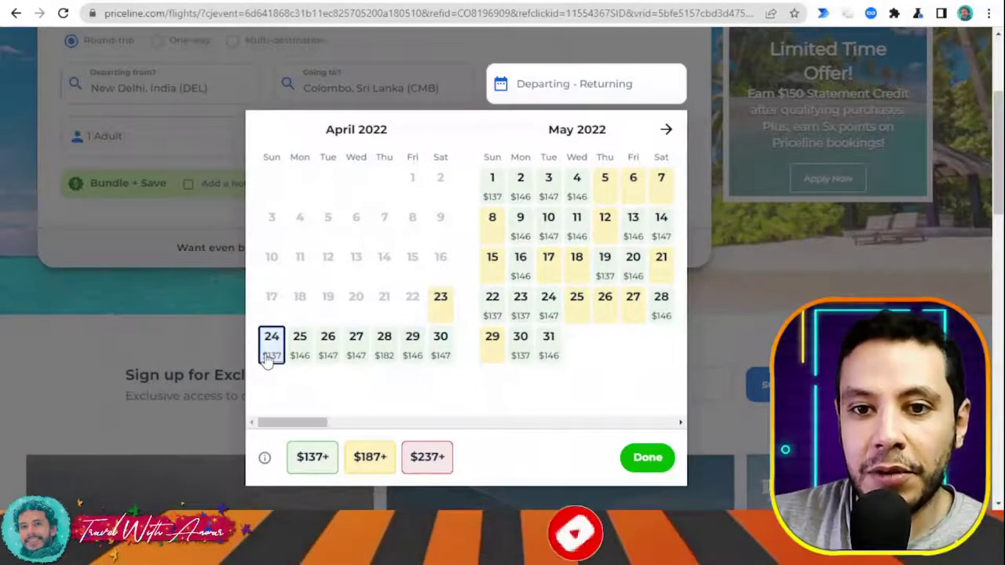
Set travel dates April 24 to May 23, 2022 and run the DEL–CMB flight search.
{"action": "left_click", "coordinate": [267, 354]}
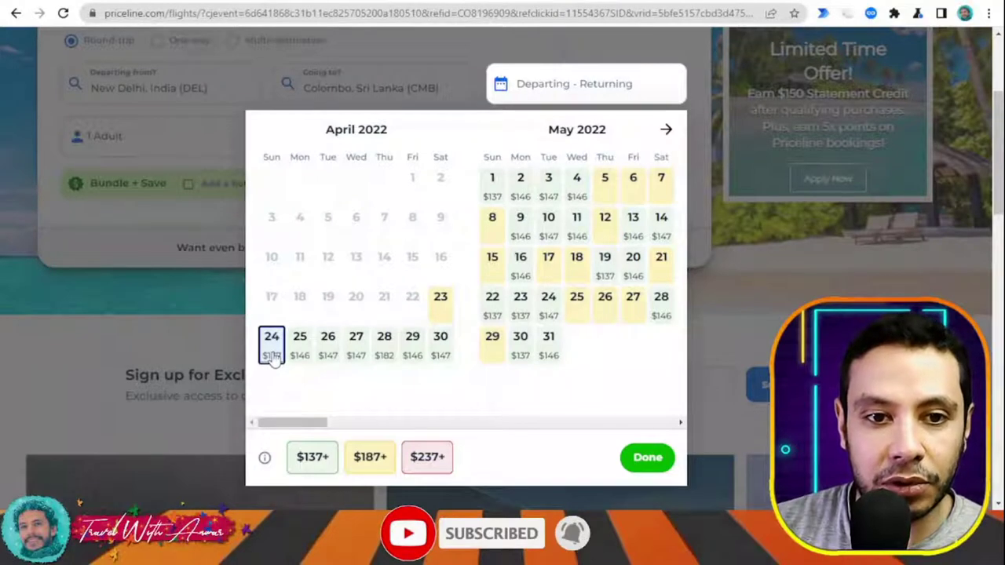
{"action": "left_click", "coordinate": [272, 355]}
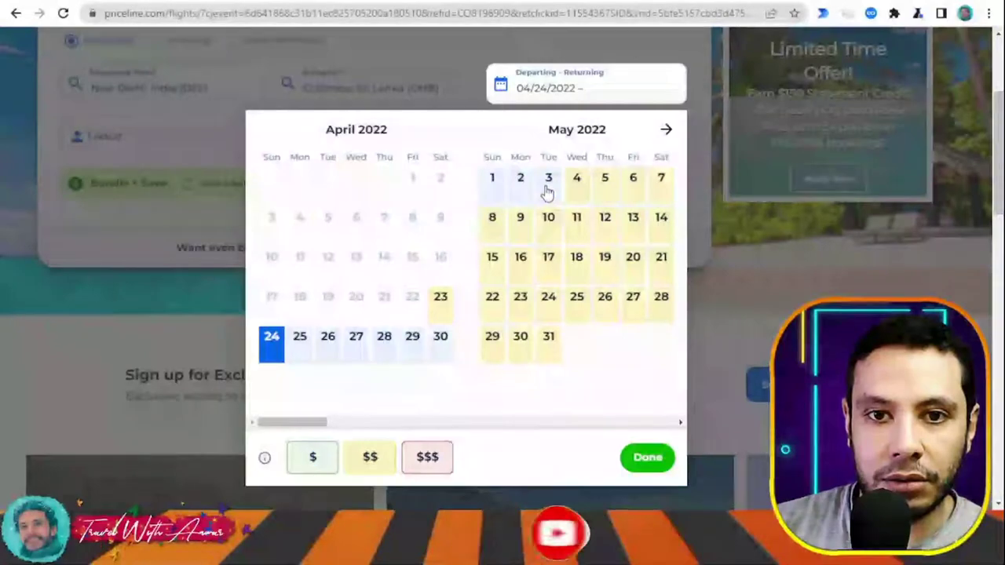
{"action": "left_click", "coordinate": [547, 185]}
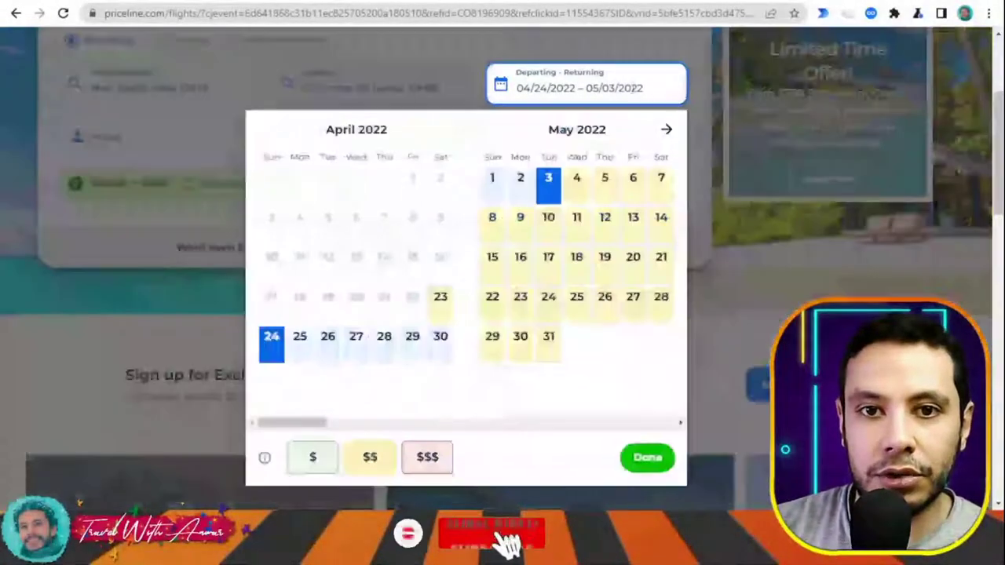
{"action": "left_click", "coordinate": [581, 86]}
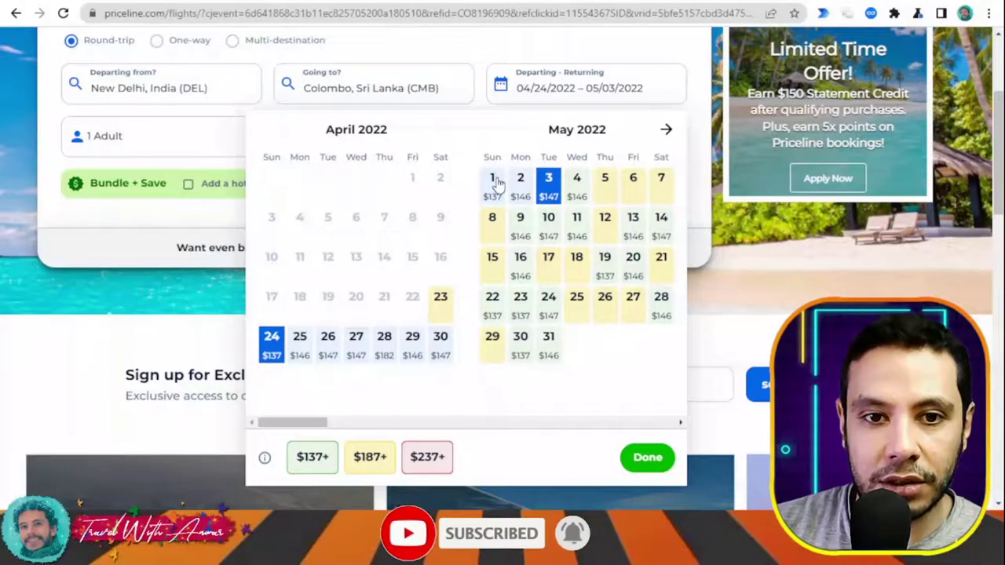
{"action": "left_click", "coordinate": [521, 305]}
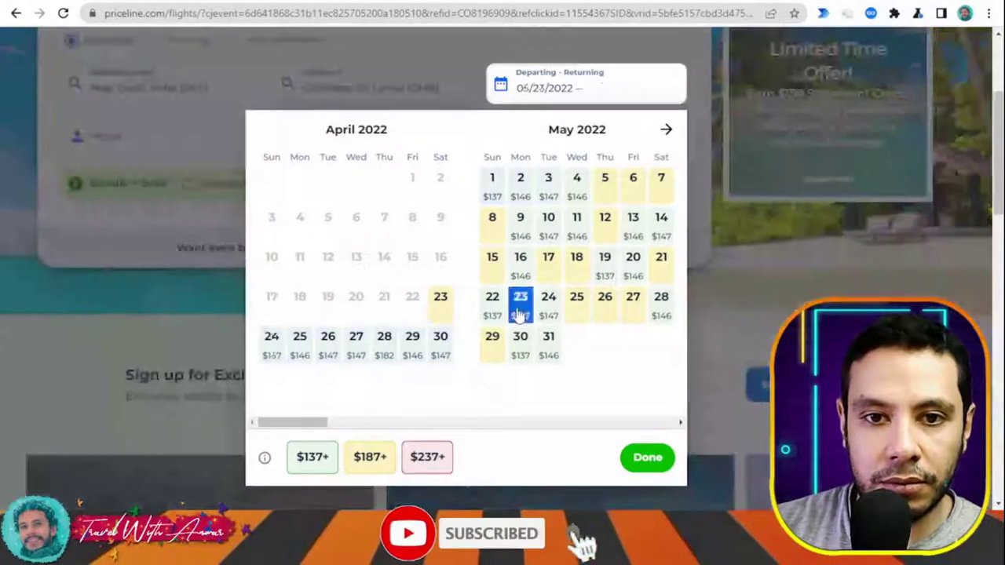
{"action": "left_click", "coordinate": [272, 345]}
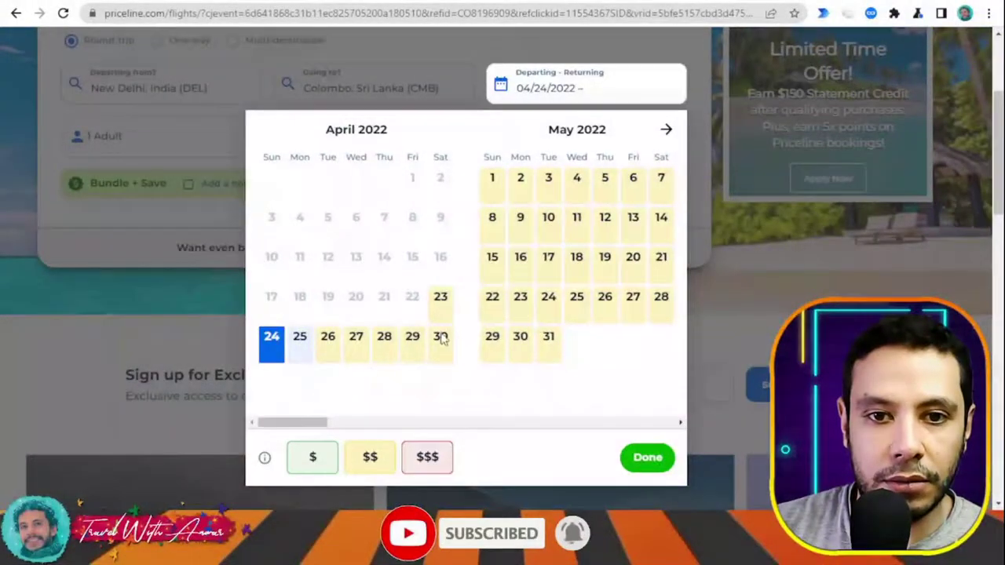
{"action": "left_click", "coordinate": [520, 303]}
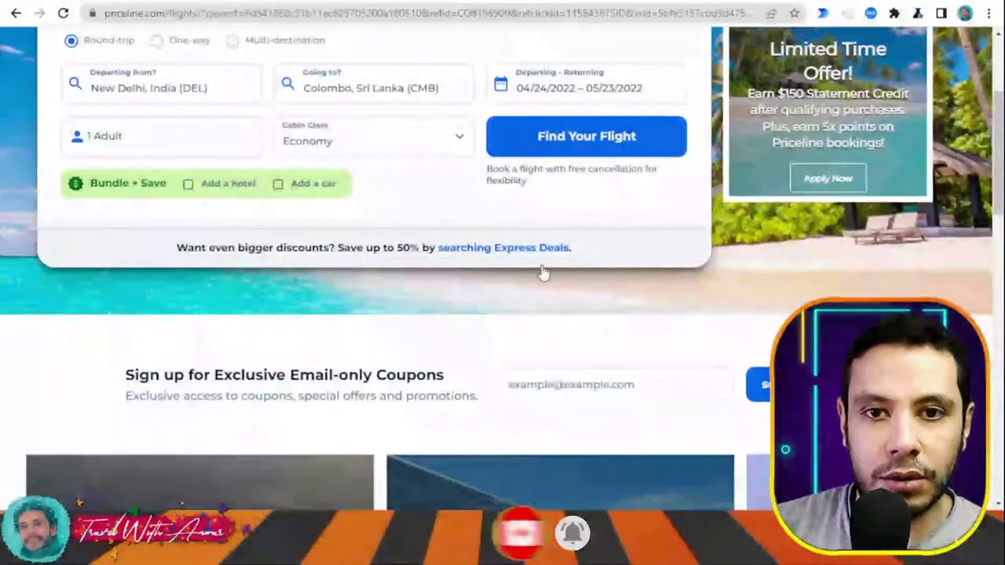
{"action": "left_click", "coordinate": [585, 88]}
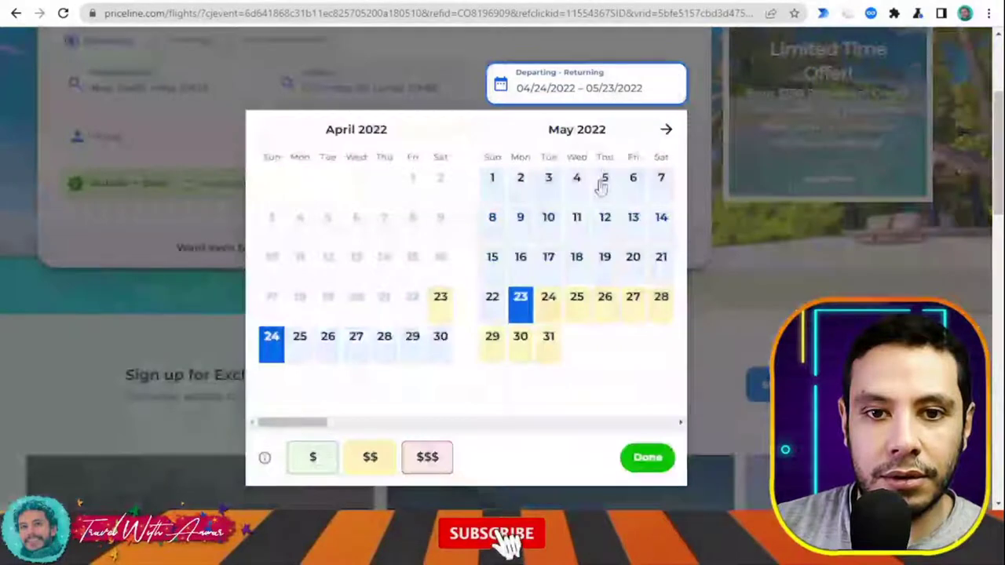
{"action": "left_click", "coordinate": [647, 458]}
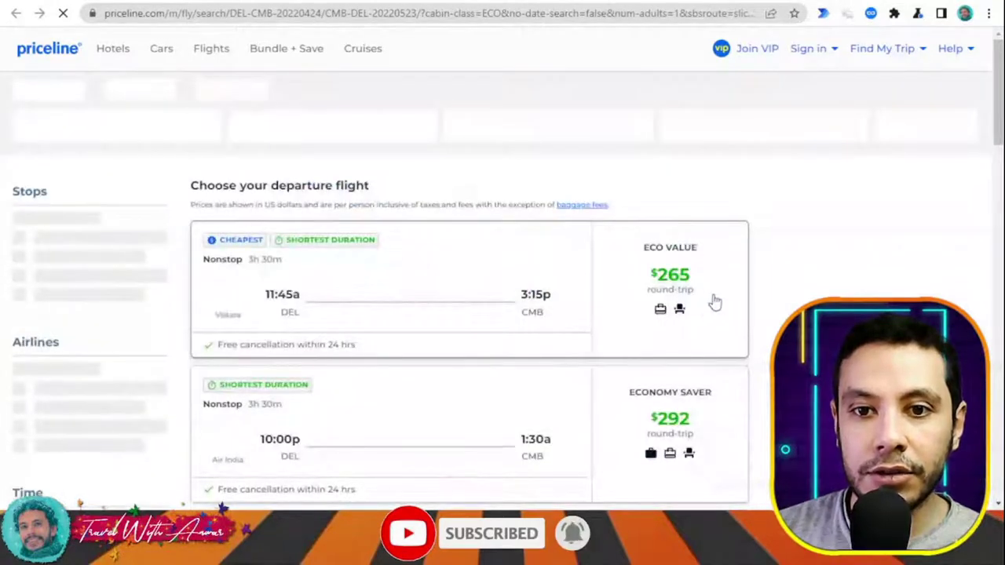
Pick the $265 Vistara 11:45a ECO VALUE nonstop Delhi–Colombo departure from the results.
{"action": "scroll", "coordinate": [716, 298], "scroll_direction": "down", "scroll_amount": 2}
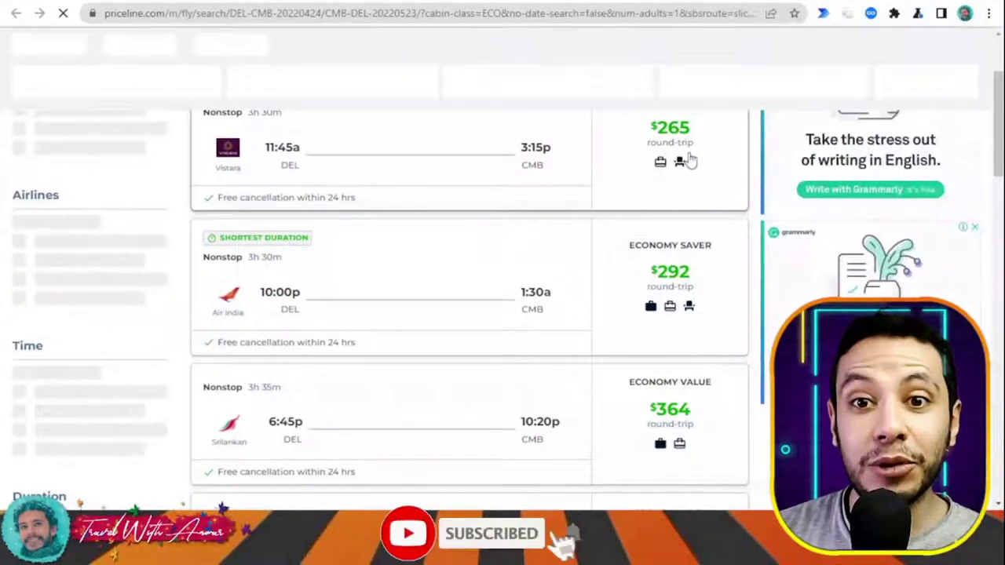
{"action": "scroll", "coordinate": [687, 158], "scroll_direction": "up", "scroll_amount": 1}
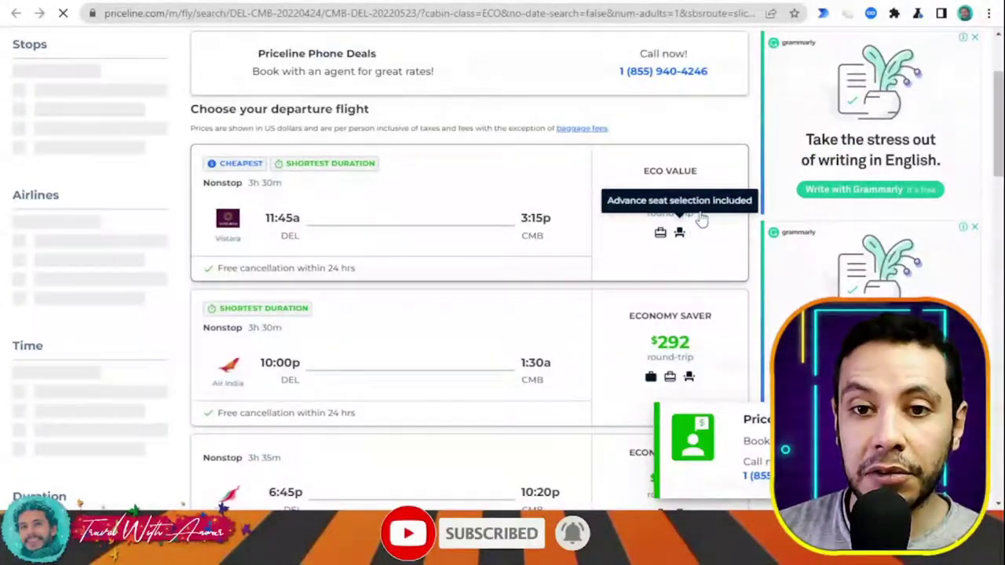
{"action": "scroll", "coordinate": [702, 220], "scroll_direction": "up", "scroll_amount": 1}
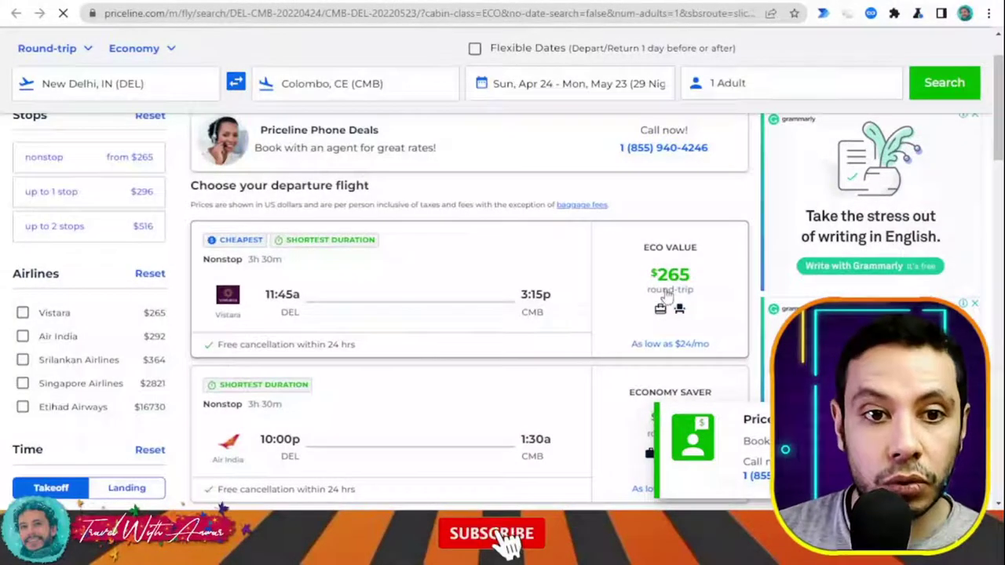
{"action": "scroll", "coordinate": [665, 294], "scroll_direction": "down", "scroll_amount": 1}
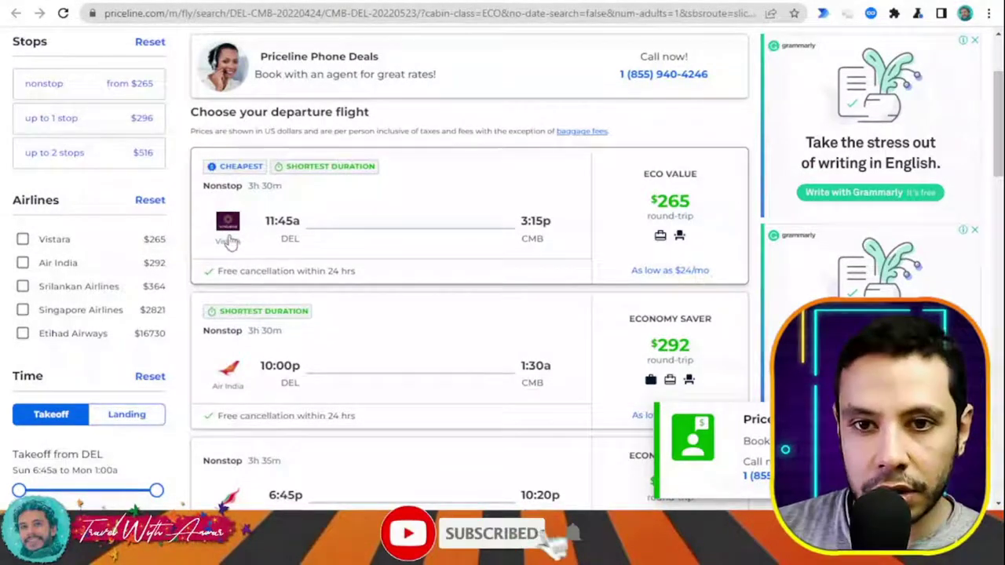
{"action": "scroll", "coordinate": [433, 224], "scroll_direction": "down", "scroll_amount": 2}
{"action": "scroll", "coordinate": [694, 234], "scroll_direction": "down", "scroll_amount": 1}
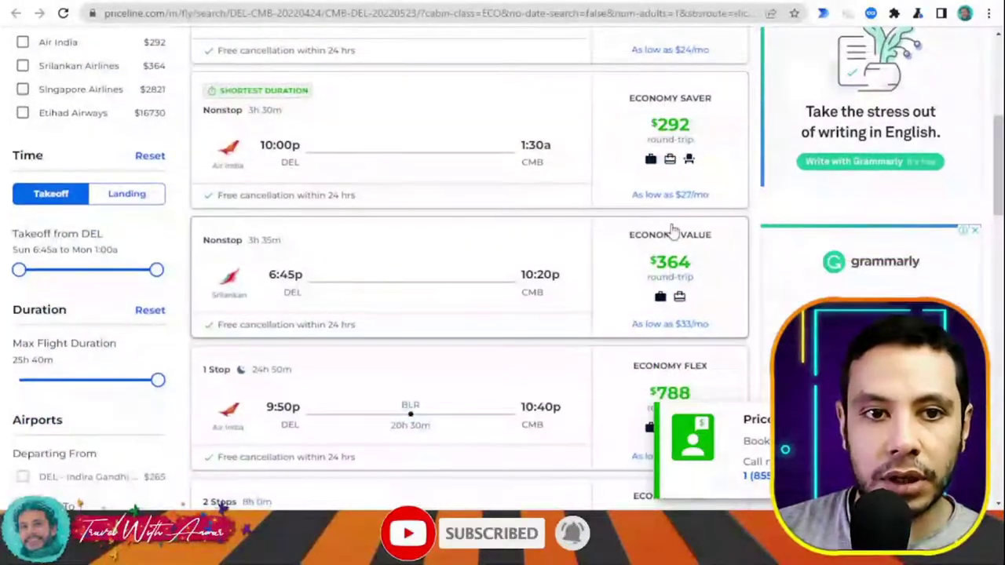
{"action": "scroll", "coordinate": [684, 210], "scroll_direction": "up", "scroll_amount": 3}
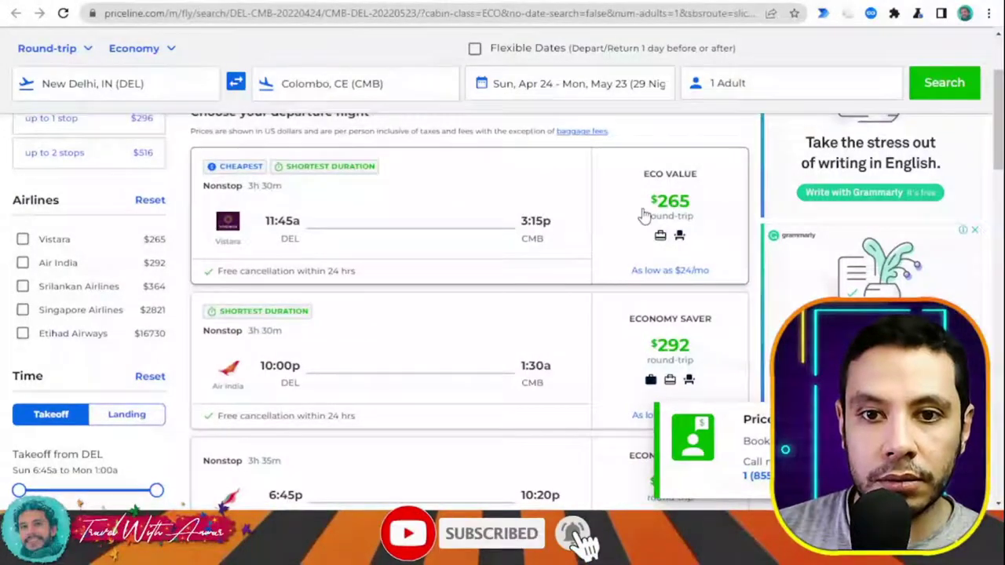
{"action": "left_click", "coordinate": [713, 198]}
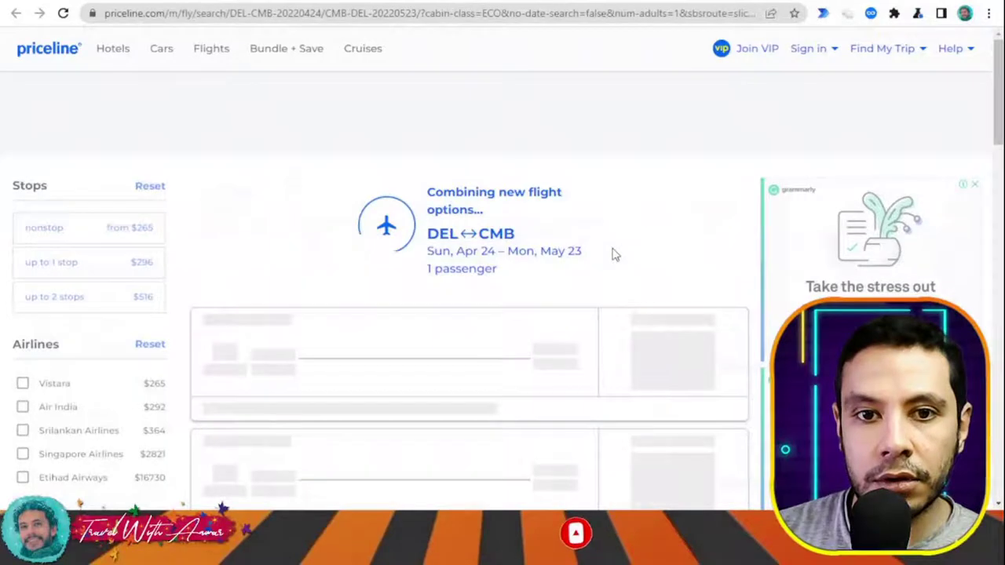
Choose the 9:20a Vistara ECO VALUE Colombo–Delhi return at +$0.
{"action": "scroll", "coordinate": [613, 251], "scroll_direction": "down", "scroll_amount": 3}
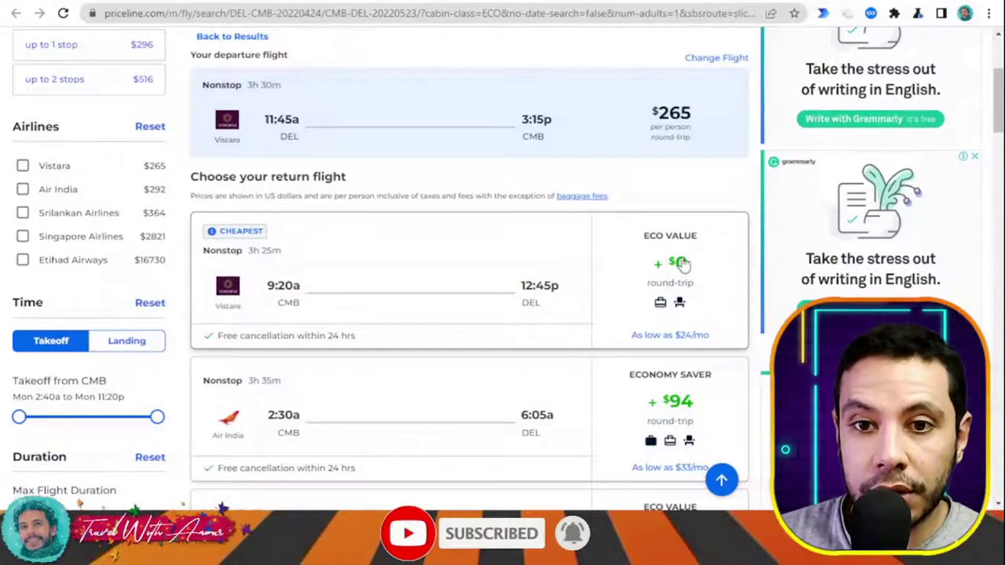
{"action": "scroll", "coordinate": [685, 265], "scroll_direction": "down", "scroll_amount": 2}
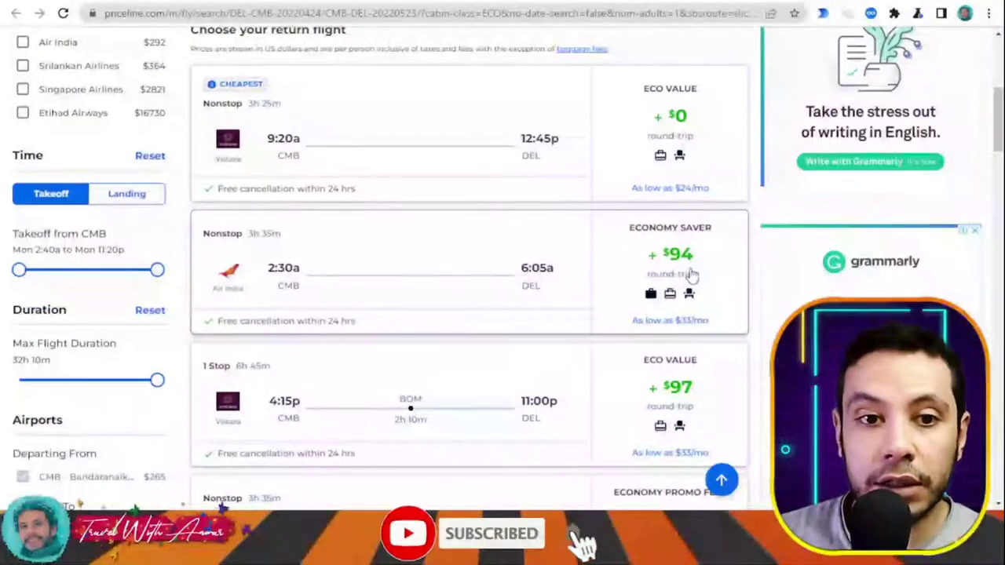
{"action": "scroll", "coordinate": [691, 274], "scroll_direction": "down", "scroll_amount": 4}
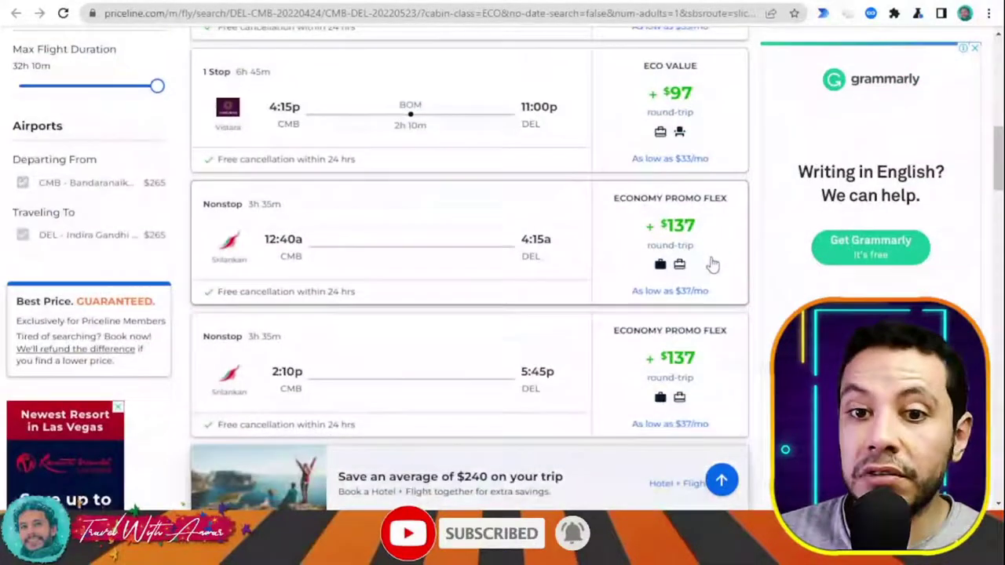
{"action": "scroll", "coordinate": [707, 259], "scroll_direction": "up", "scroll_amount": 5}
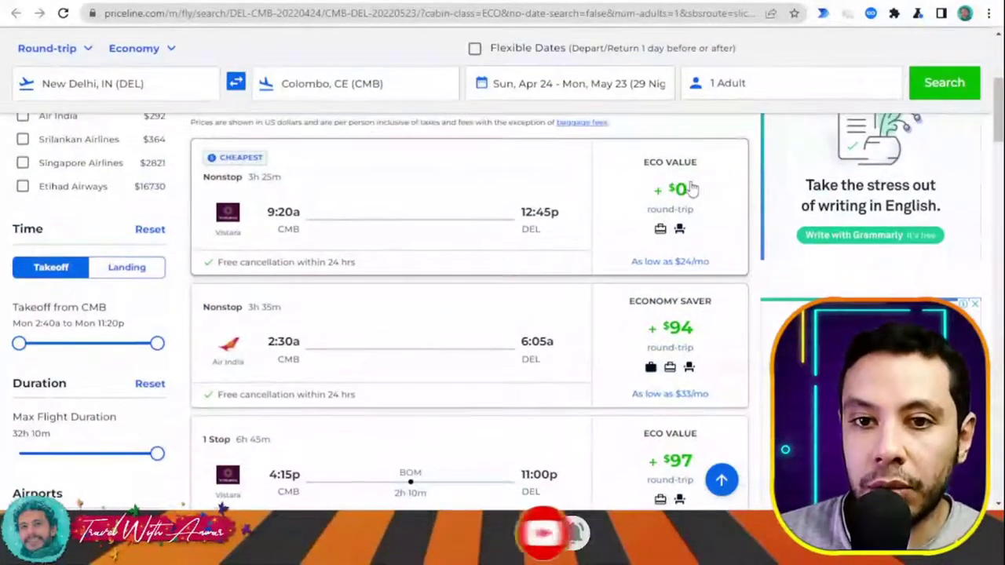
{"action": "left_click", "coordinate": [685, 188]}
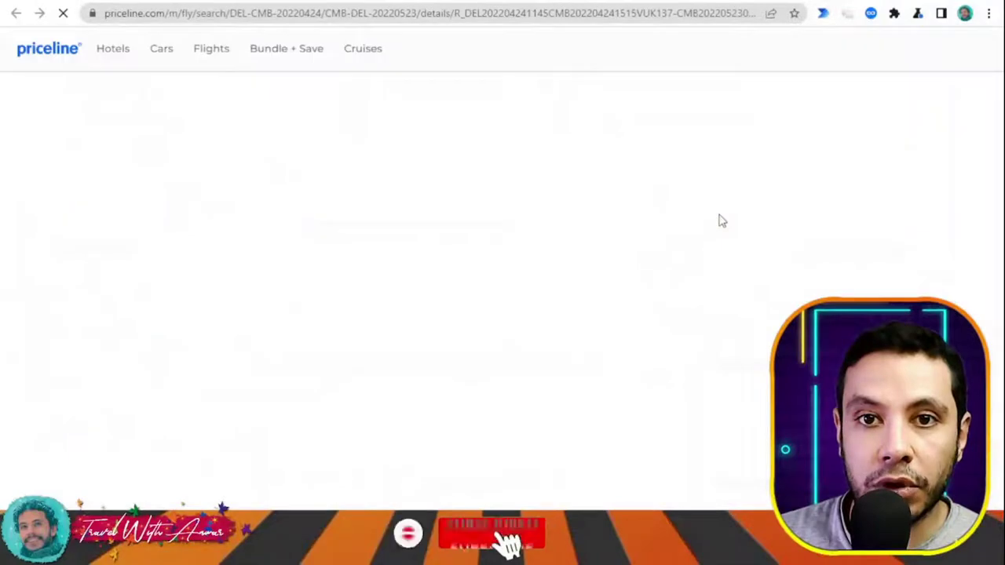
Review the $264.74 Vistara round-trip flight and baggage details, then continue to checkout.
{"action": "scroll", "coordinate": [857, 289], "scroll_direction": "down", "scroll_amount": 1}
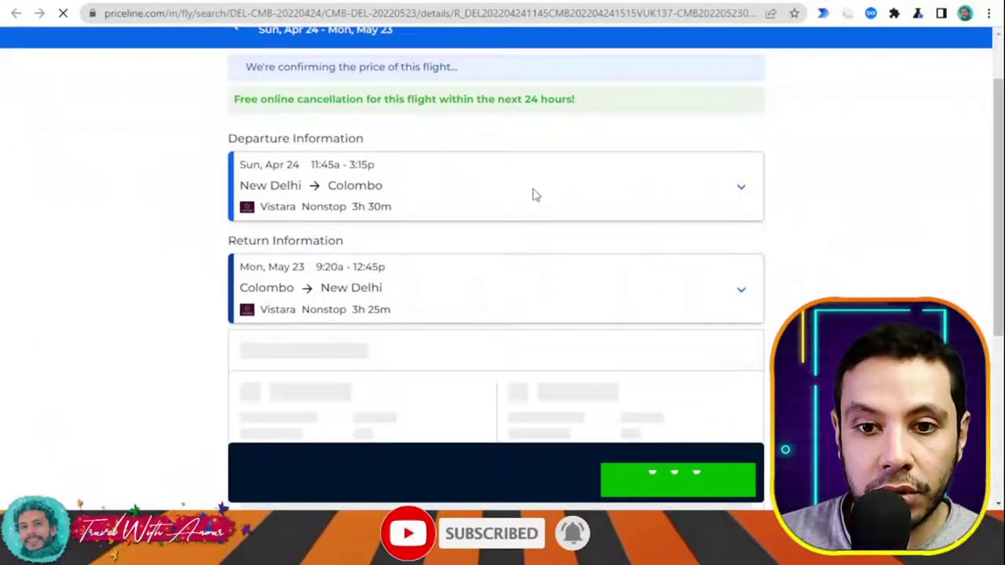
{"action": "scroll", "coordinate": [542, 201], "scroll_direction": "down", "scroll_amount": 2}
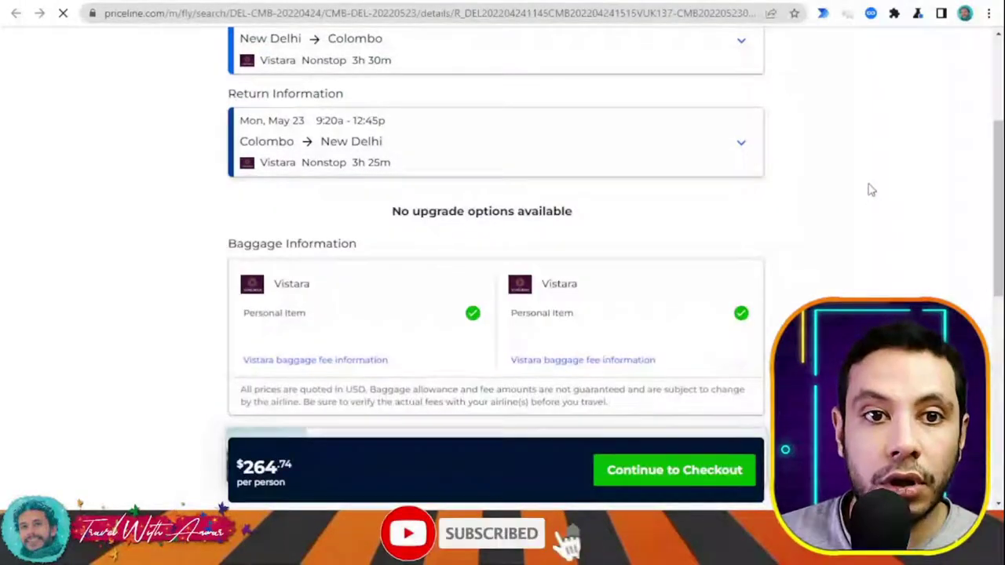
{"action": "scroll", "coordinate": [866, 194], "scroll_direction": "up", "scroll_amount": 2}
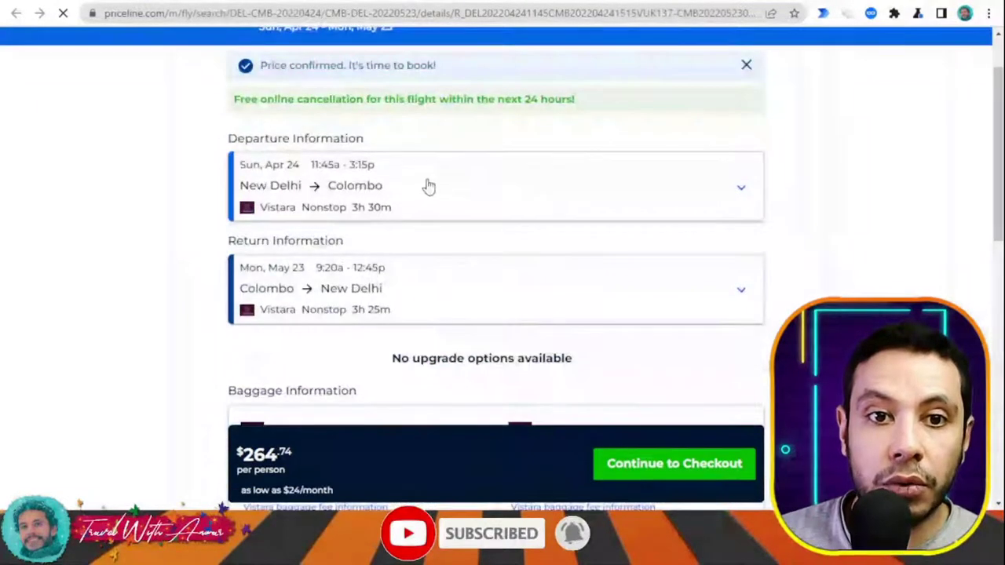
{"action": "scroll", "coordinate": [428, 177], "scroll_direction": "down", "scroll_amount": 2}
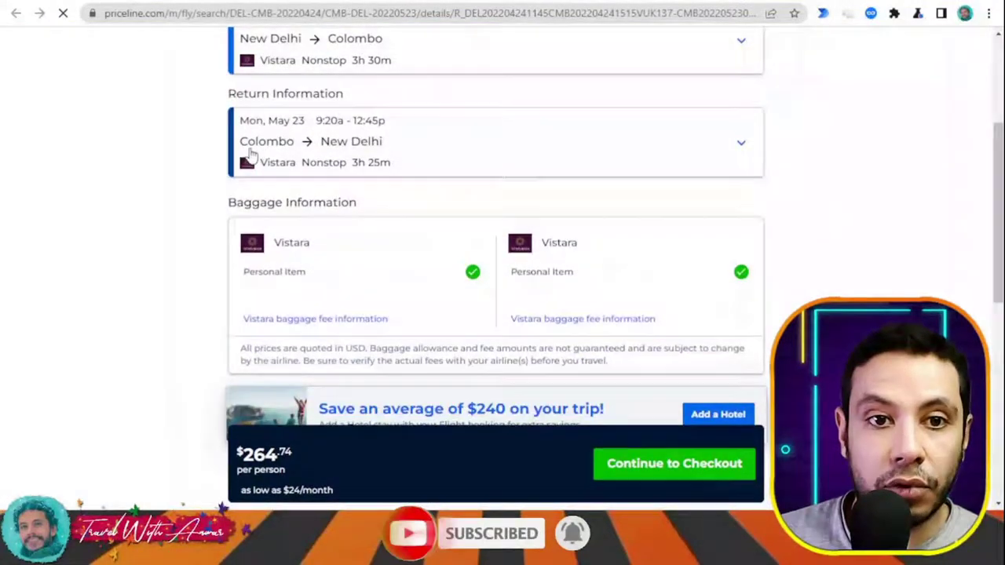
{"action": "scroll", "coordinate": [433, 157], "scroll_direction": "down", "scroll_amount": 2}
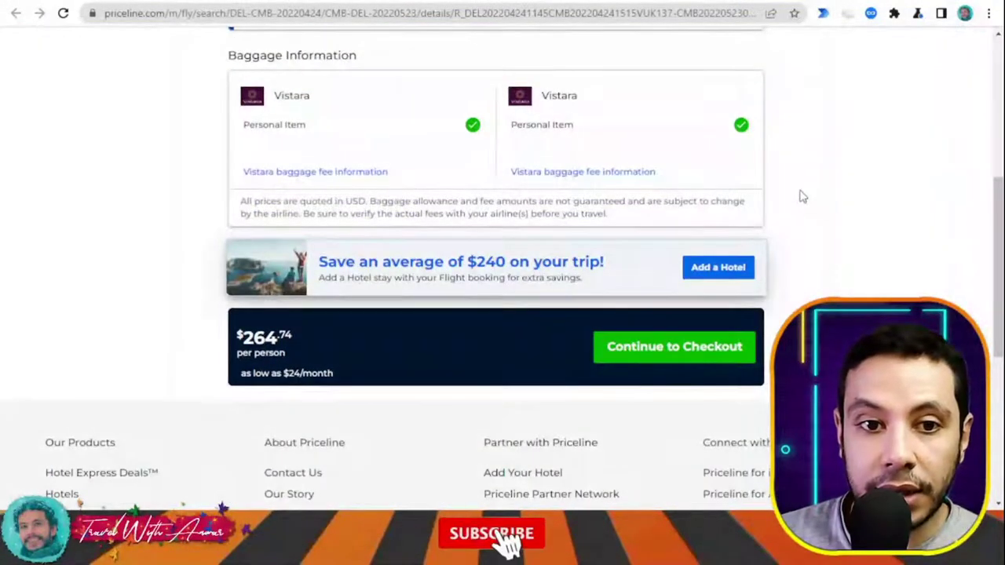
{"action": "scroll", "coordinate": [862, 248], "scroll_direction": "down", "scroll_amount": 1}
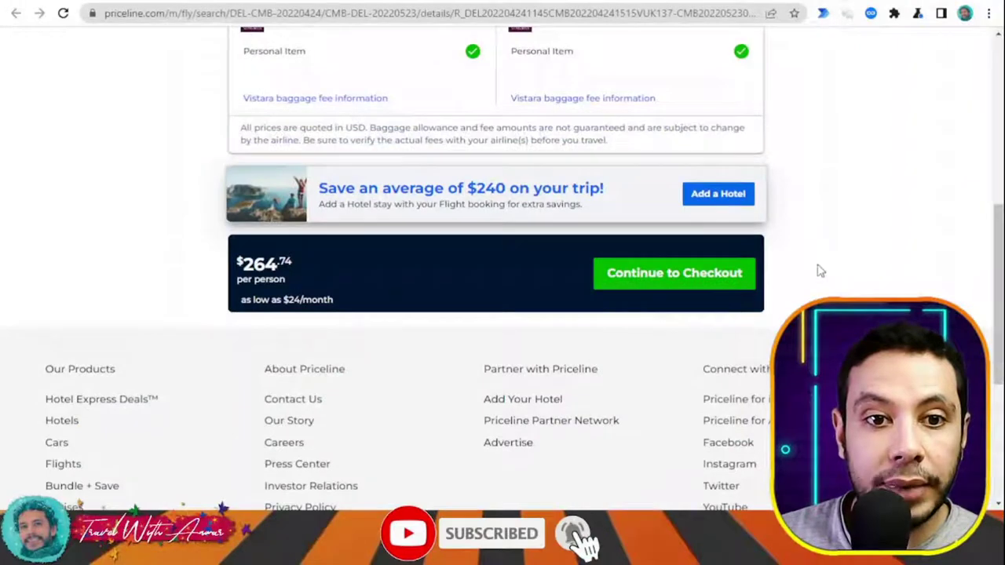
{"action": "left_click", "coordinate": [691, 281]}
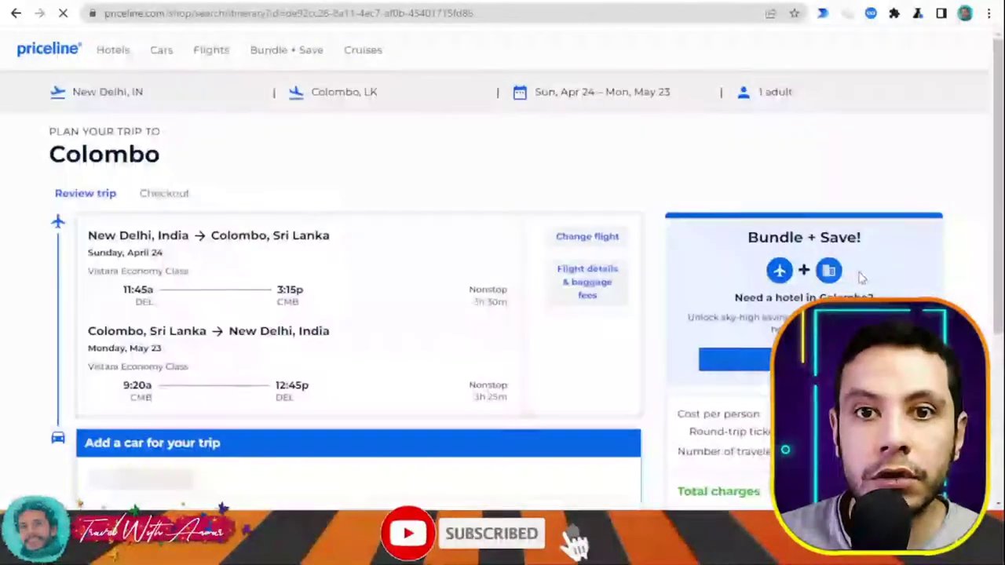
Scroll through the Colombo trip summary and the Apr 24–May 23 car offer.
{"action": "scroll", "coordinate": [437, 251], "scroll_direction": "down", "scroll_amount": 2}
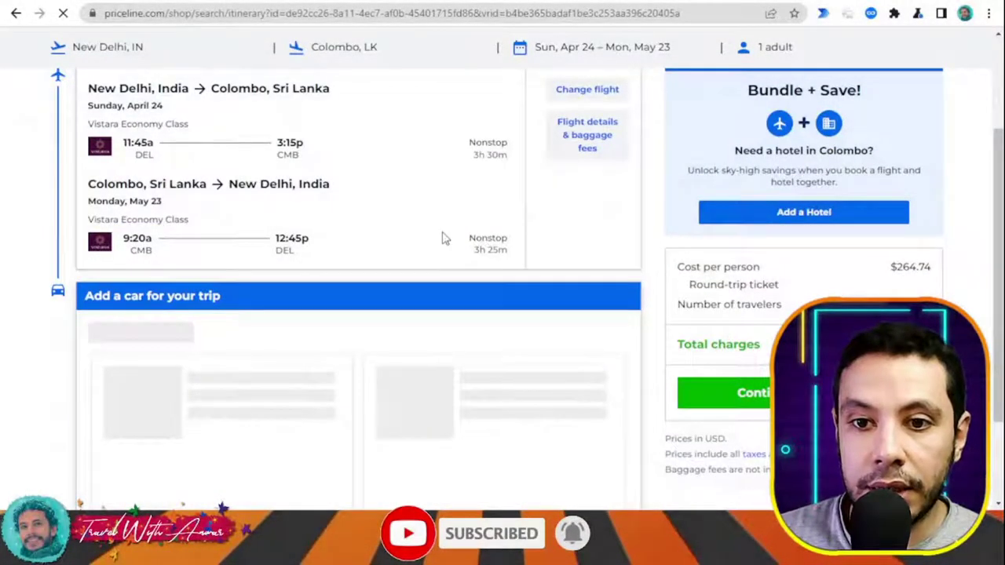
{"action": "scroll", "coordinate": [442, 235], "scroll_direction": "down", "scroll_amount": 2}
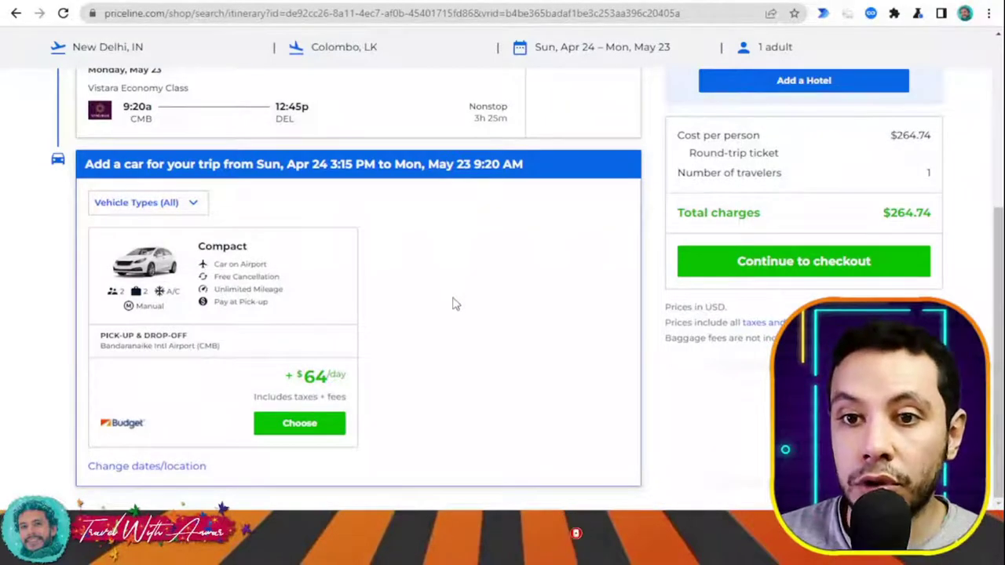
{"action": "scroll", "coordinate": [453, 302], "scroll_direction": "up", "scroll_amount": 4}
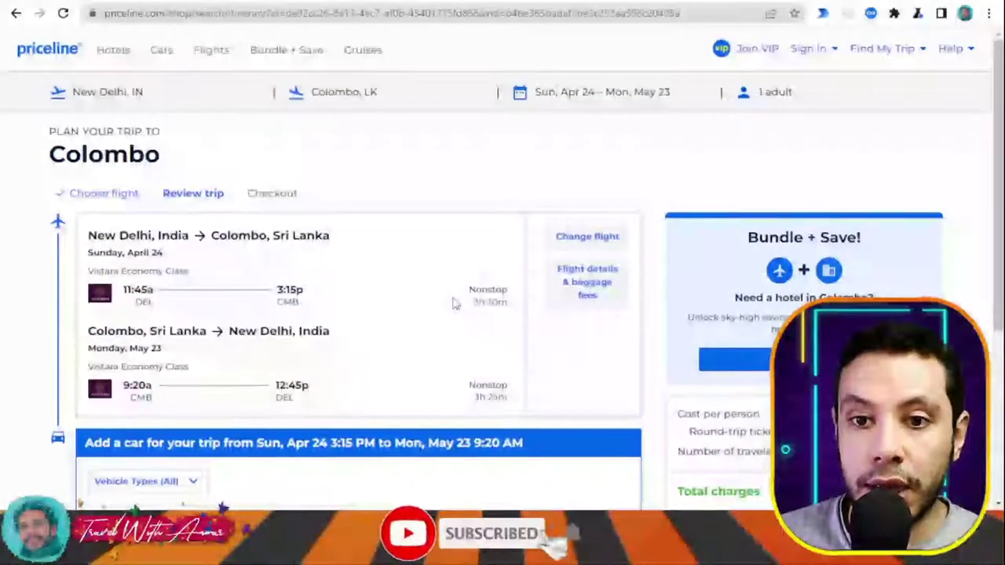
{"action": "scroll", "coordinate": [453, 303], "scroll_direction": "down", "scroll_amount": 4}
{"action": "scroll", "coordinate": [924, 188], "scroll_direction": "up", "scroll_amount": 4}
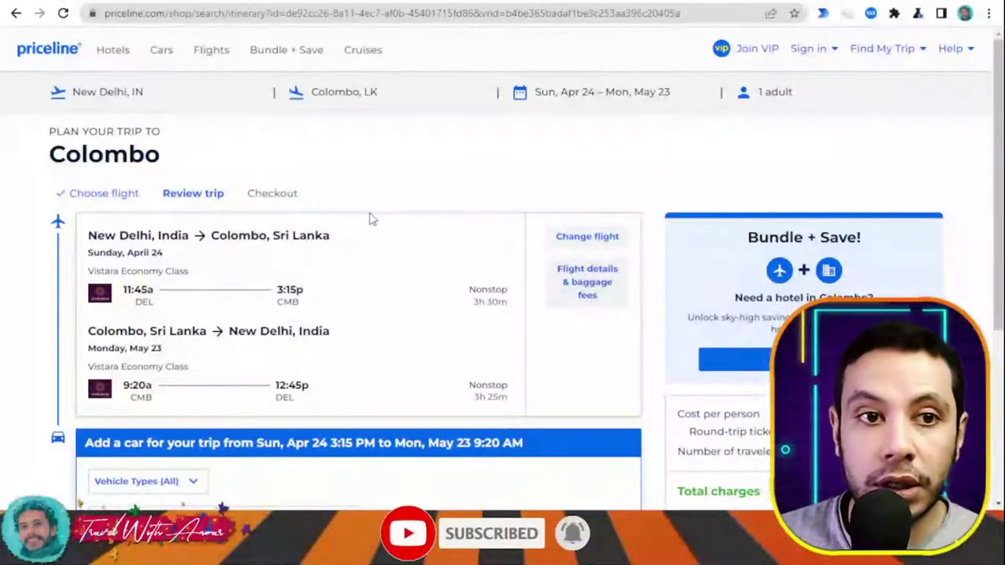
{"action": "scroll", "coordinate": [370, 217], "scroll_direction": "down", "scroll_amount": 3}
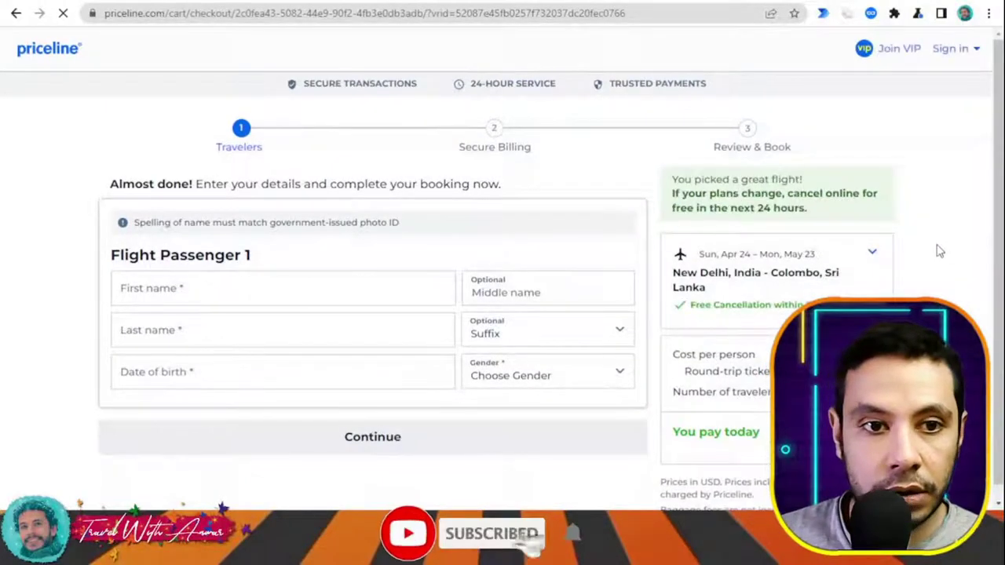
Autofill Flight Passenger 1's first and last name and enter the date of birth.
{"action": "scroll", "coordinate": [922, 250], "scroll_direction": "down", "scroll_amount": 1}
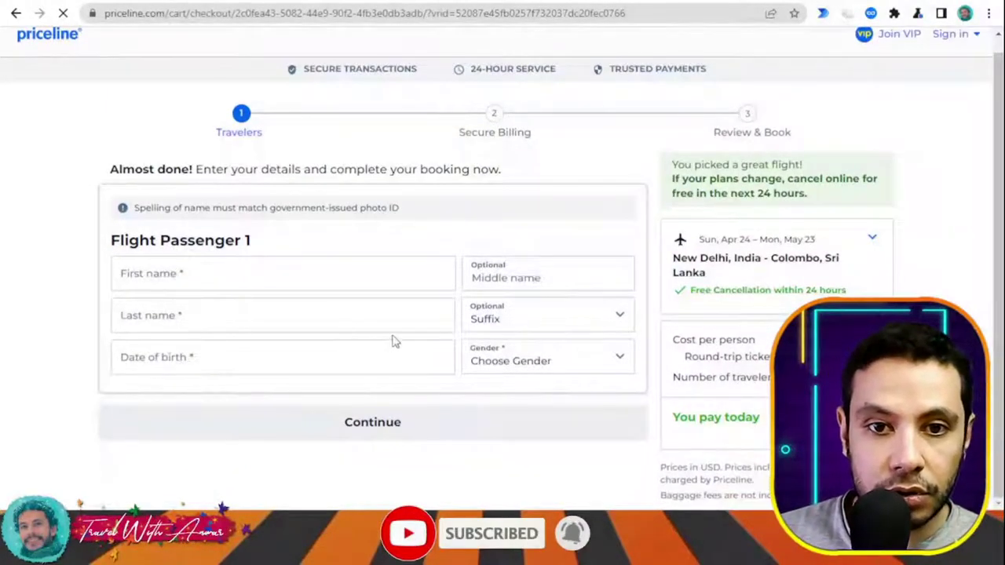
{"action": "scroll", "coordinate": [268, 276], "scroll_direction": "down", "scroll_amount": 1}
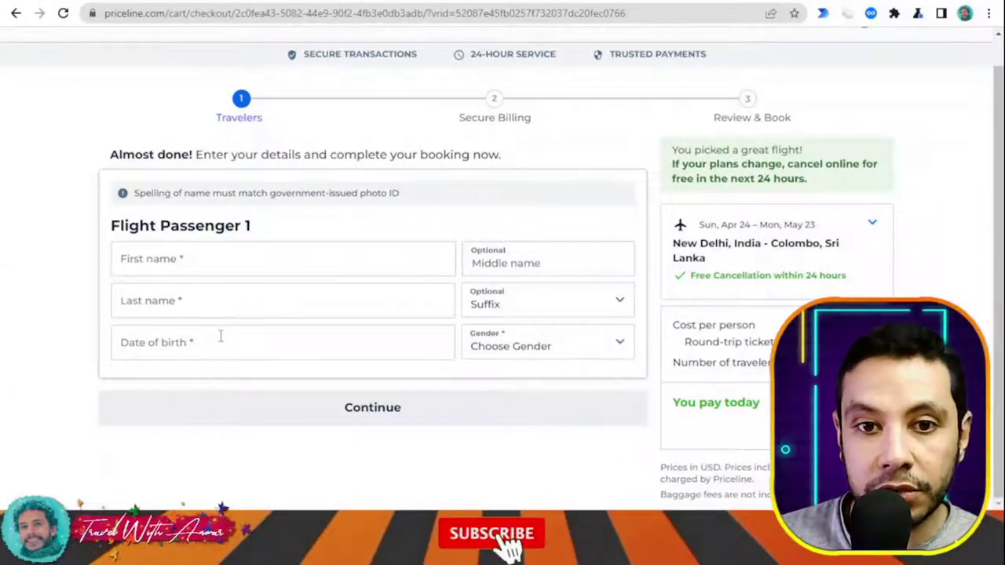
{"action": "left_click", "coordinate": [558, 263]}
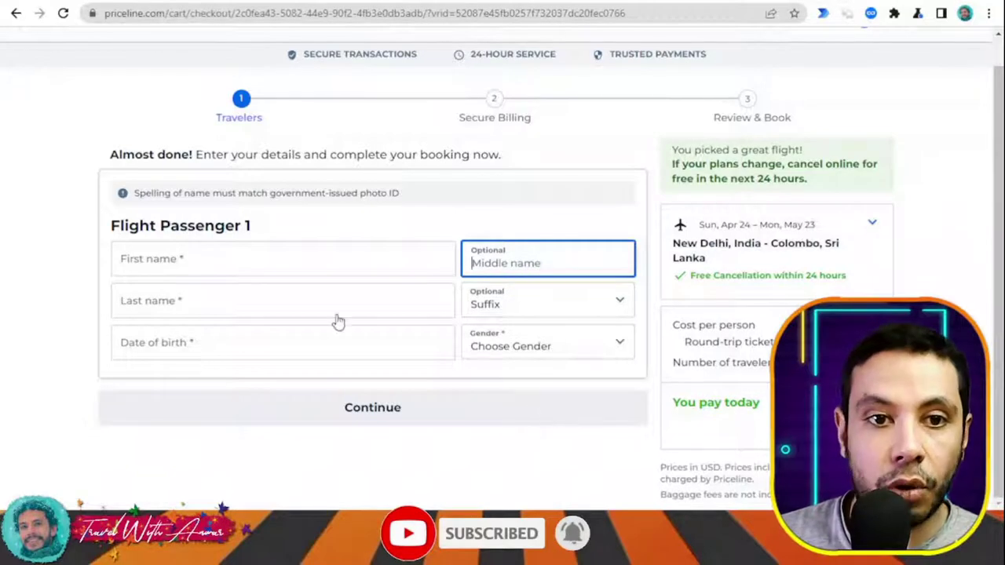
{"action": "left_click", "coordinate": [257, 259]}
{"action": "scroll", "coordinate": [258, 254], "scroll_direction": "up", "scroll_amount": 1}
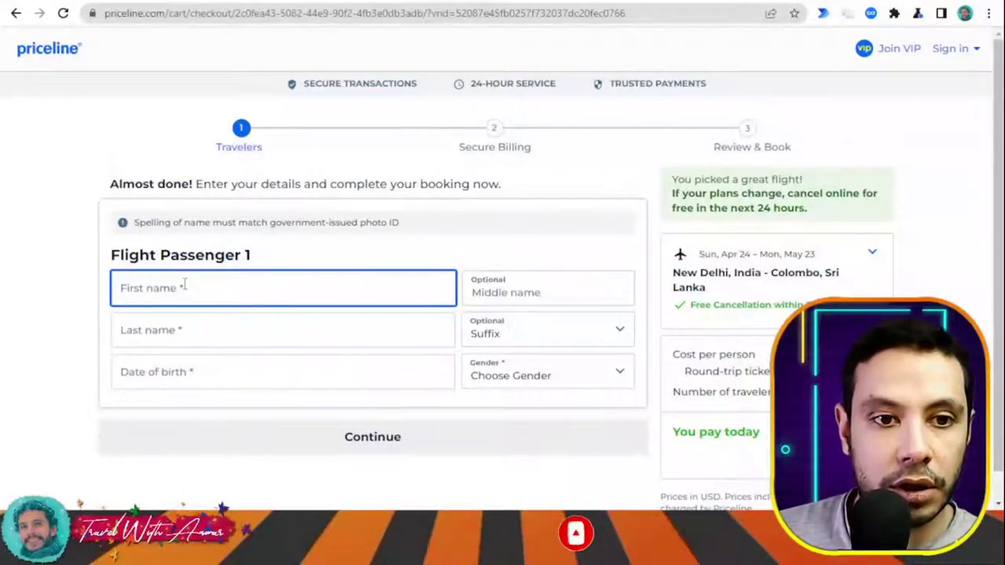
{"action": "left_click", "coordinate": [193, 329]}
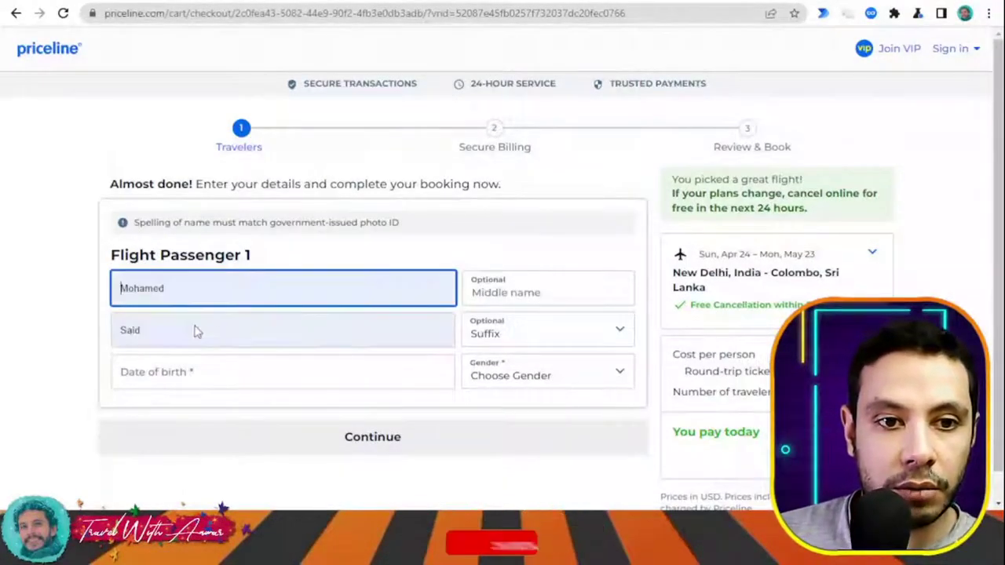
{"action": "left_click", "coordinate": [207, 378]}
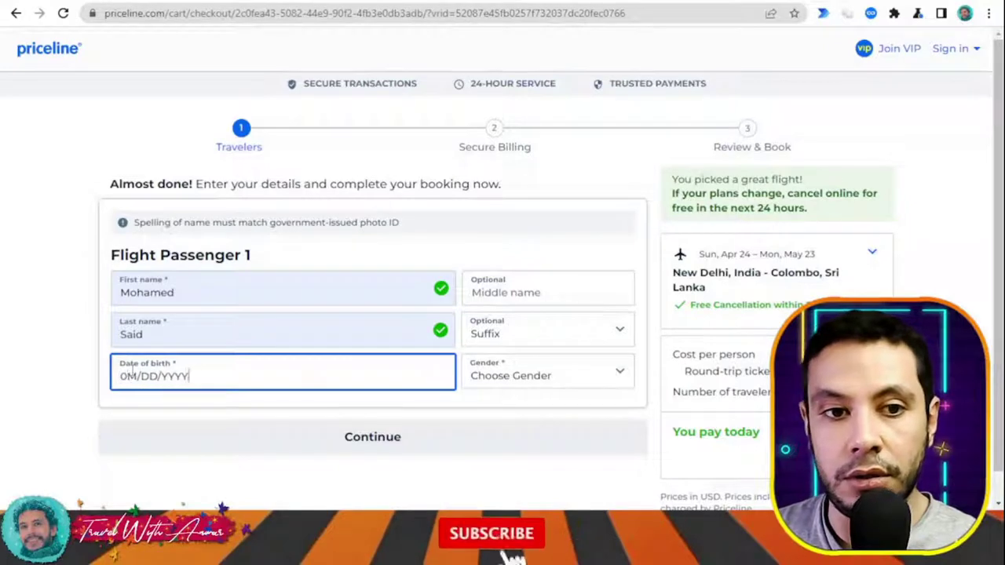
{"action": "type", "text": "00"}
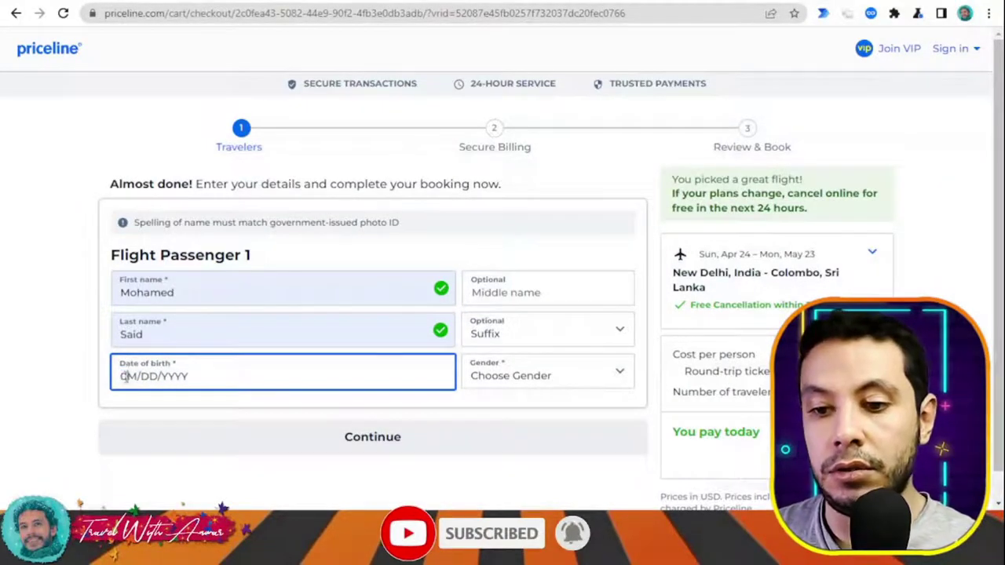
{"action": "type", "text": "01/"}
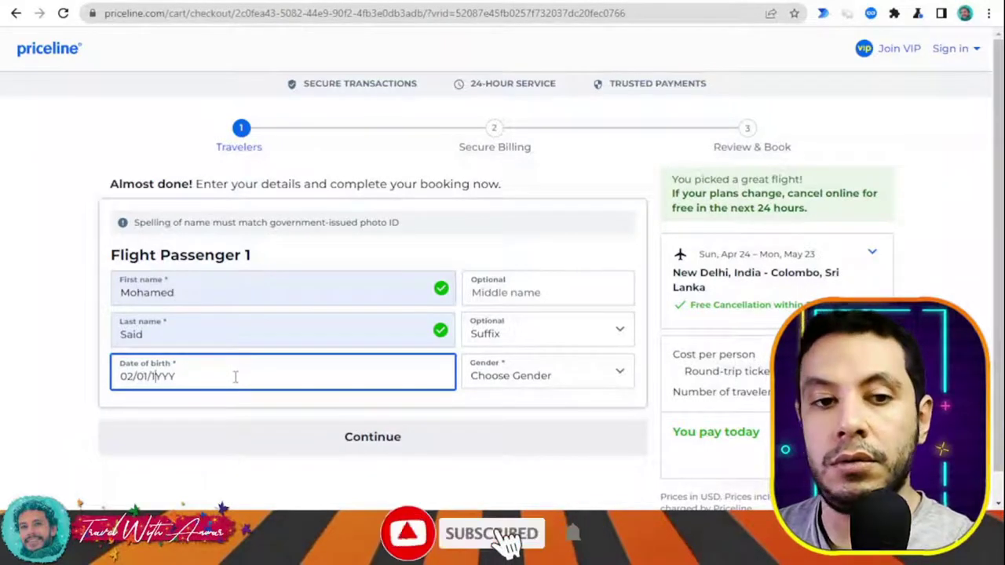
{"action": "type", "text": "1991"}
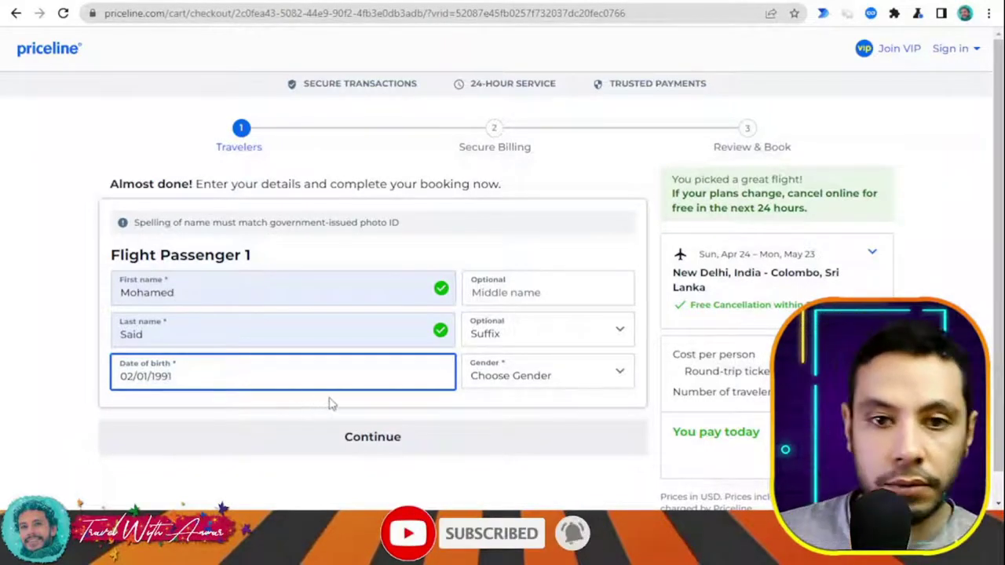
Set the passenger's gender to Male and submit the traveler details.
{"action": "scroll", "coordinate": [487, 401], "scroll_direction": "down", "scroll_amount": 1}
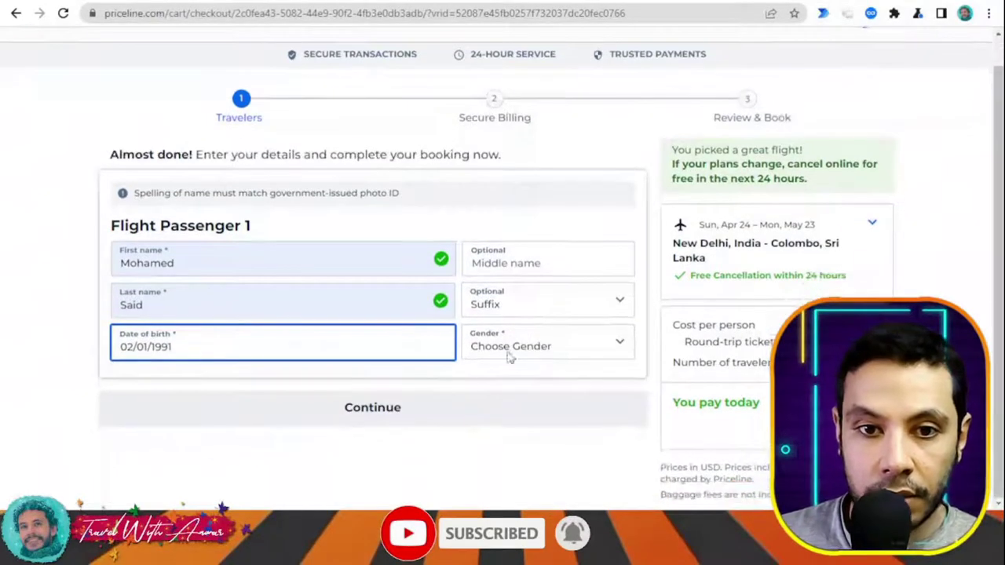
{"action": "left_click", "coordinate": [397, 440]}
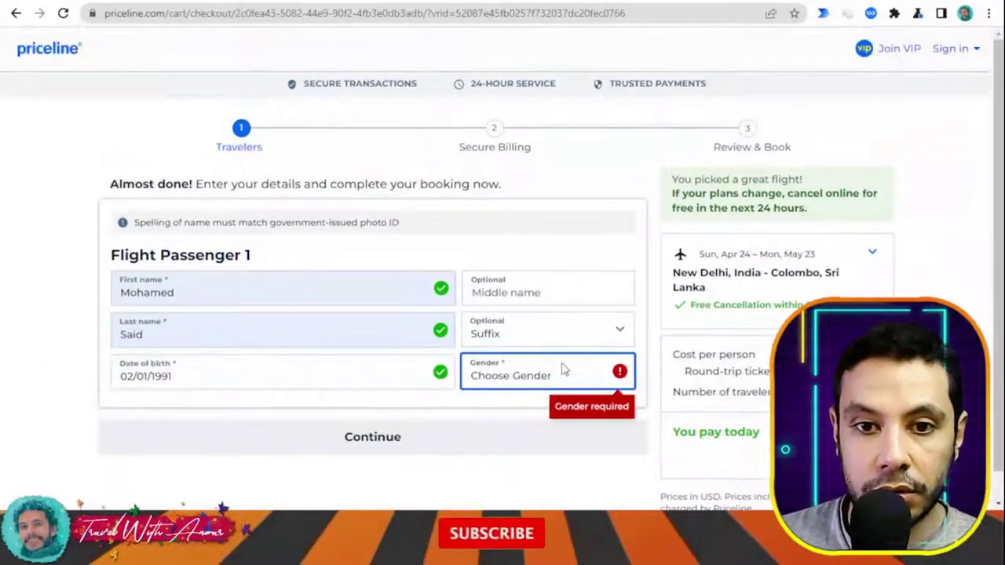
{"action": "key", "text": "m"}
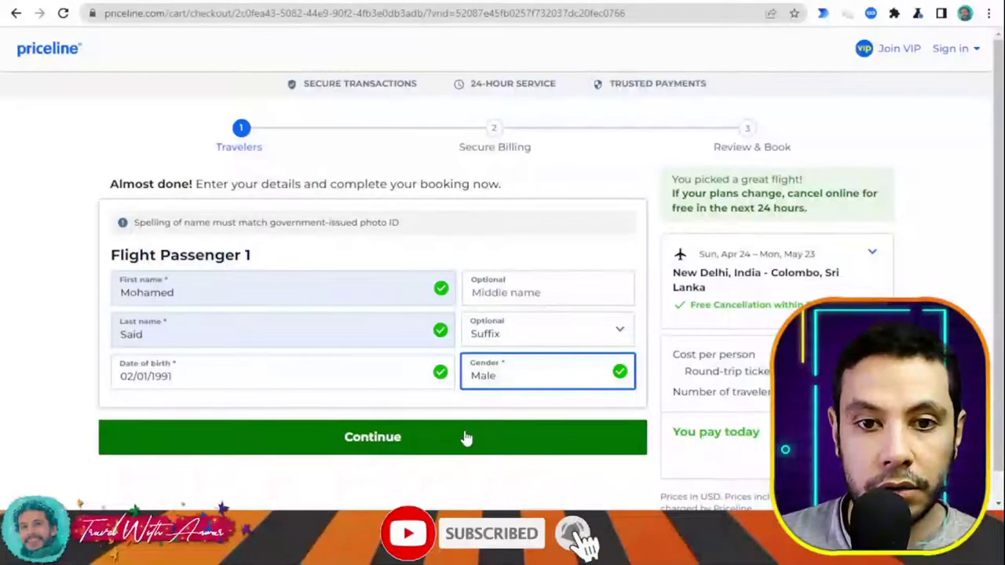
{"action": "left_click", "coordinate": [467, 438]}
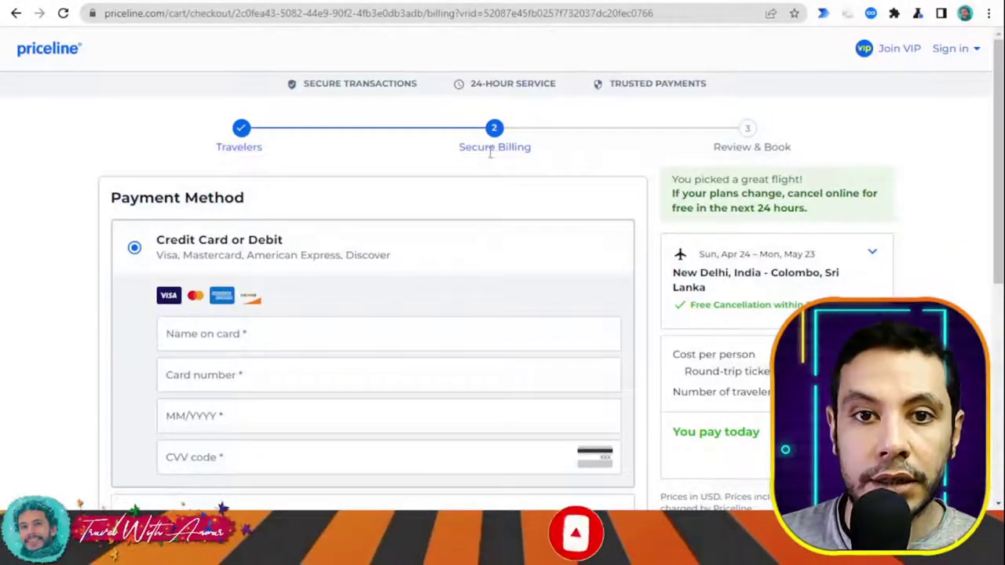
Scroll through Priceline's Secure Billing payment page.
{"action": "scroll", "coordinate": [496, 162], "scroll_direction": "down", "scroll_amount": 3}
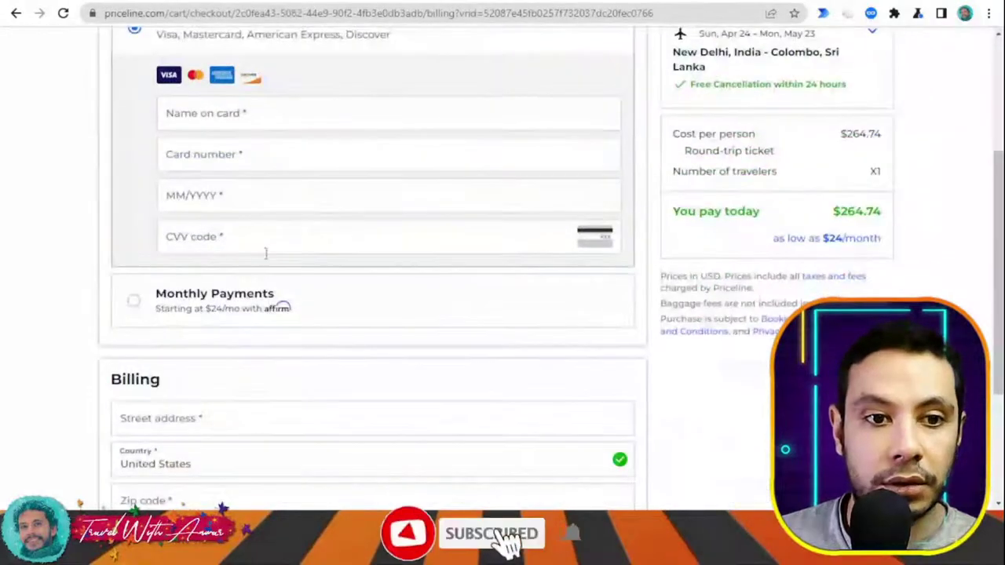
{"action": "scroll", "coordinate": [456, 199], "scroll_direction": "down", "scroll_amount": 2}
{"action": "scroll", "coordinate": [520, 230], "scroll_direction": "up", "scroll_amount": 4}
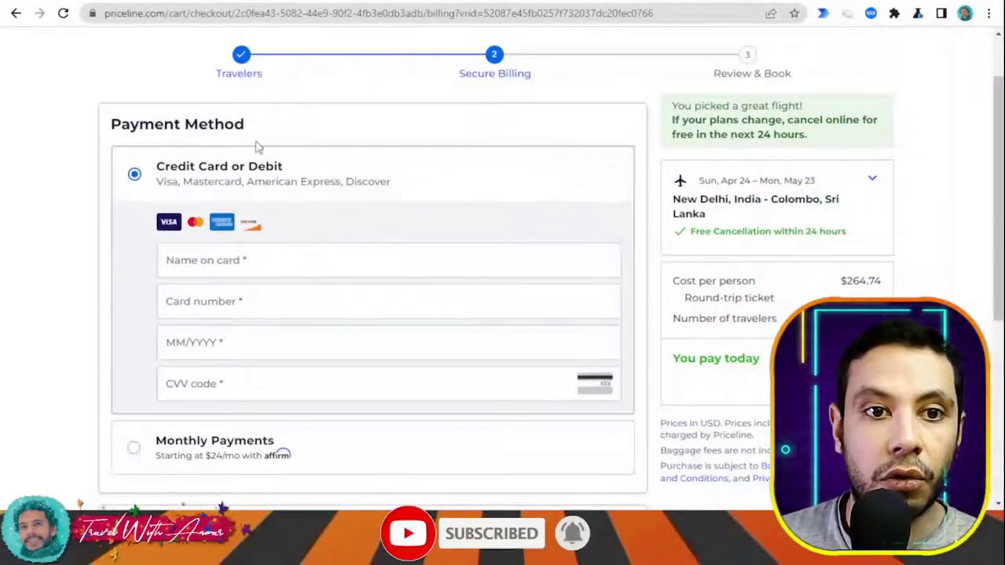
{"action": "scroll", "coordinate": [291, 225], "scroll_direction": "down", "scroll_amount": 5}
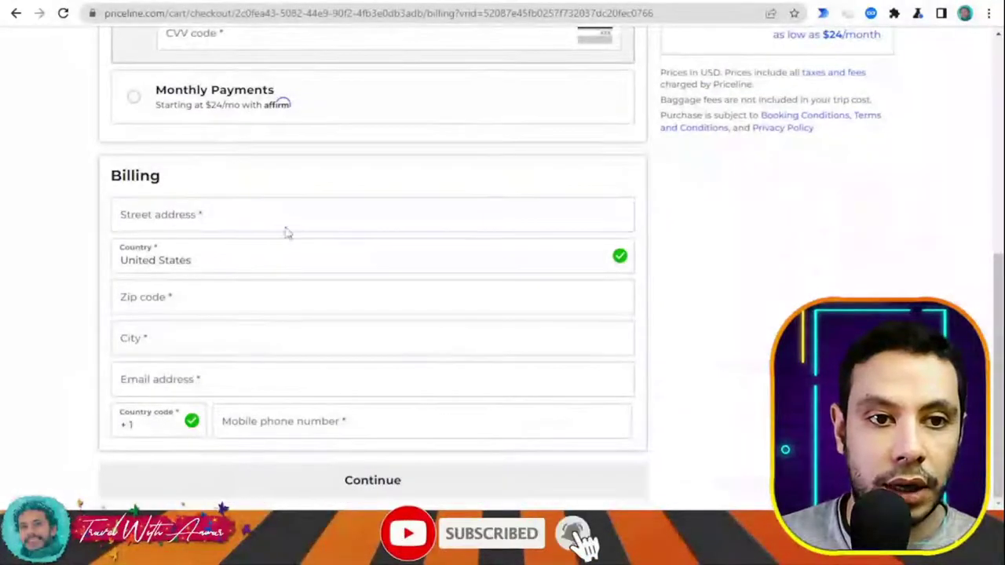
{"action": "scroll", "coordinate": [448, 351], "scroll_direction": "up", "scroll_amount": 6}
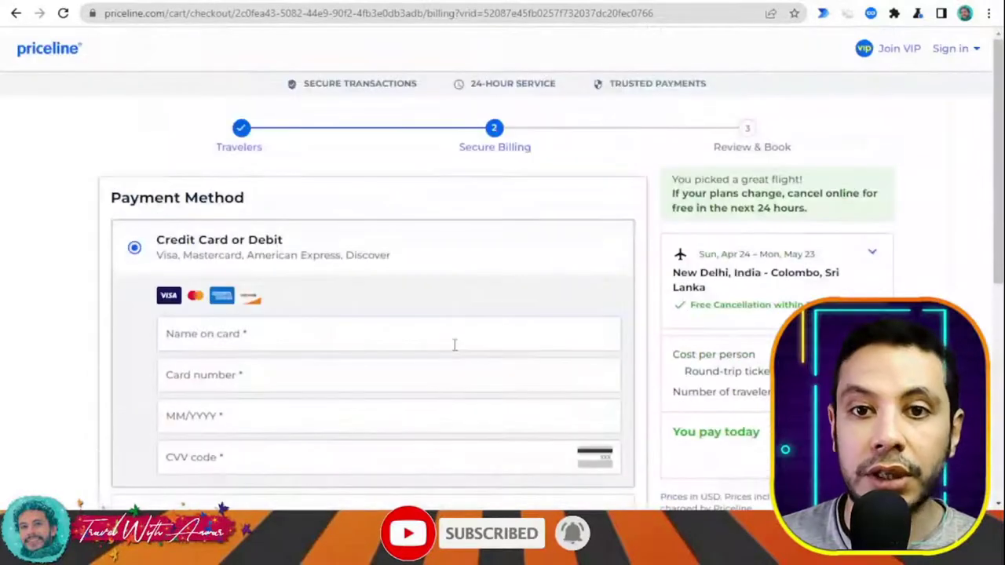
{"action": "scroll", "coordinate": [613, 169], "scroll_direction": "down", "scroll_amount": 6}
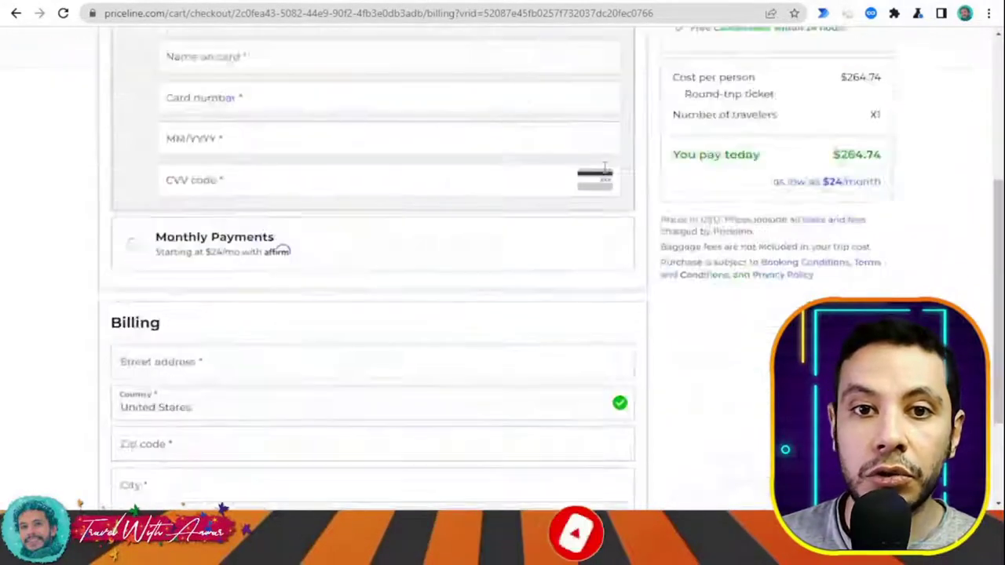
{"action": "scroll", "coordinate": [464, 287], "scroll_direction": "up", "scroll_amount": 6}
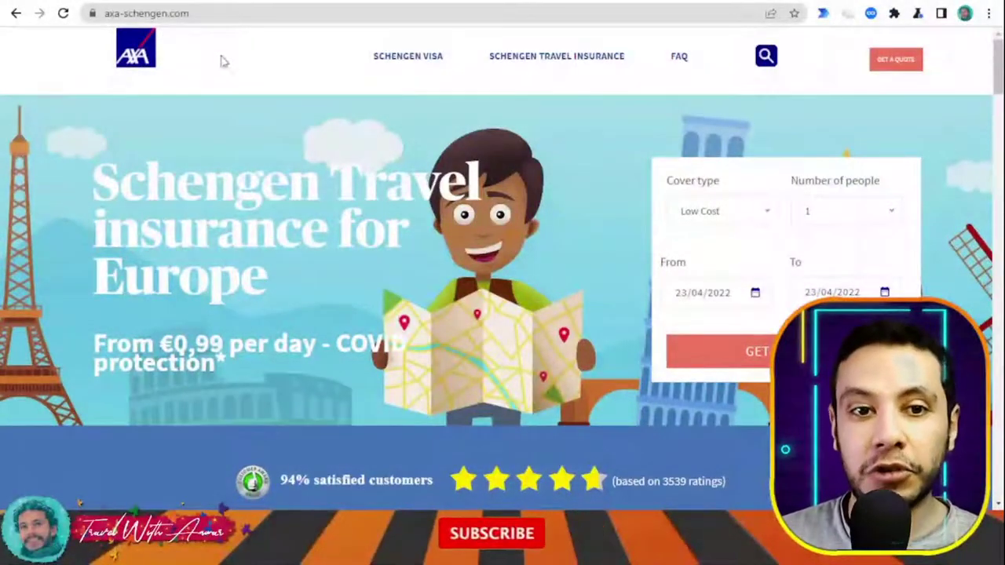
{"action": "scroll", "coordinate": [290, 184], "scroll_direction": "down", "scroll_amount": 2}
{"action": "scroll", "coordinate": [220, 173], "scroll_direction": "up", "scroll_amount": 2}
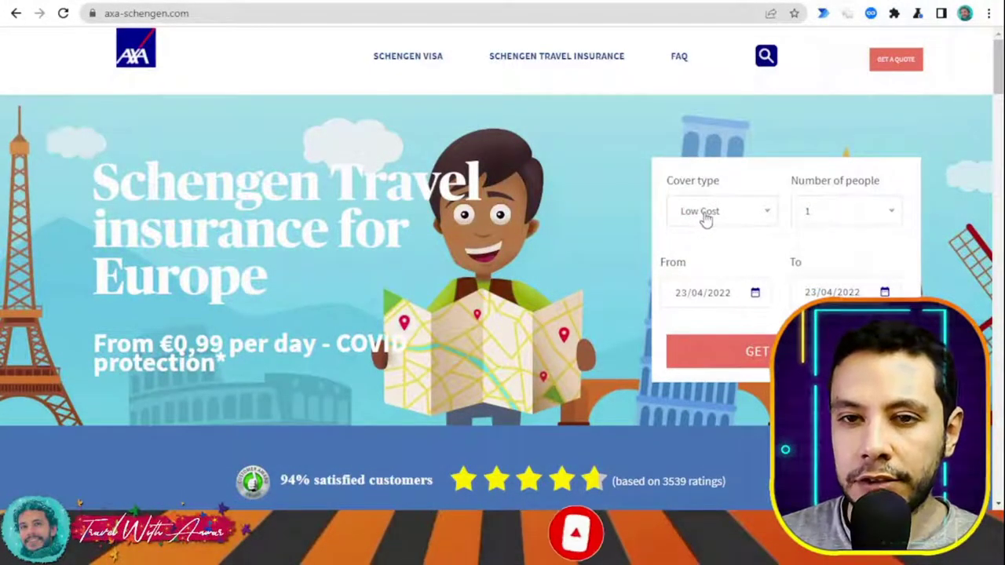
{"action": "left_click", "coordinate": [762, 216]}
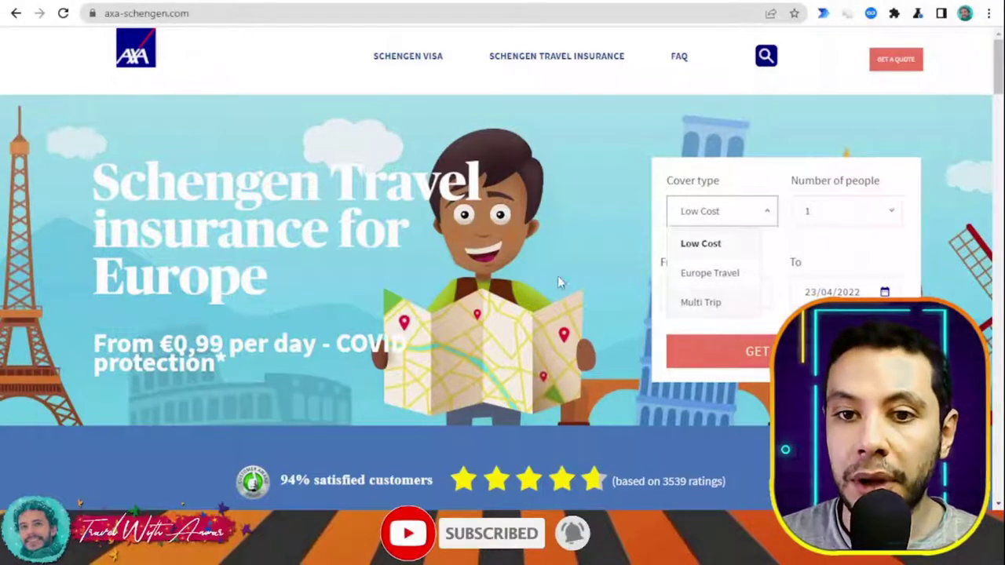
{"action": "left_click", "coordinate": [521, 248]}
{"action": "scroll", "coordinate": [521, 247], "scroll_direction": "down", "scroll_amount": 5}
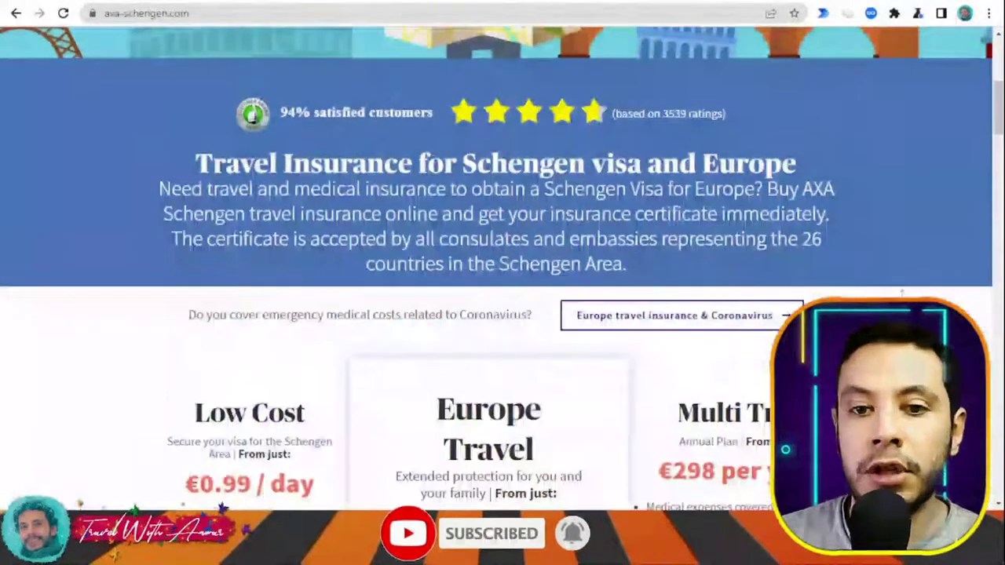
{"action": "scroll", "coordinate": [502, 282], "scroll_direction": "down", "scroll_amount": 4}
{"action": "scroll", "coordinate": [502, 283], "scroll_direction": "down", "scroll_amount": 2}
{"action": "scroll", "coordinate": [503, 283], "scroll_direction": "up", "scroll_amount": 2}
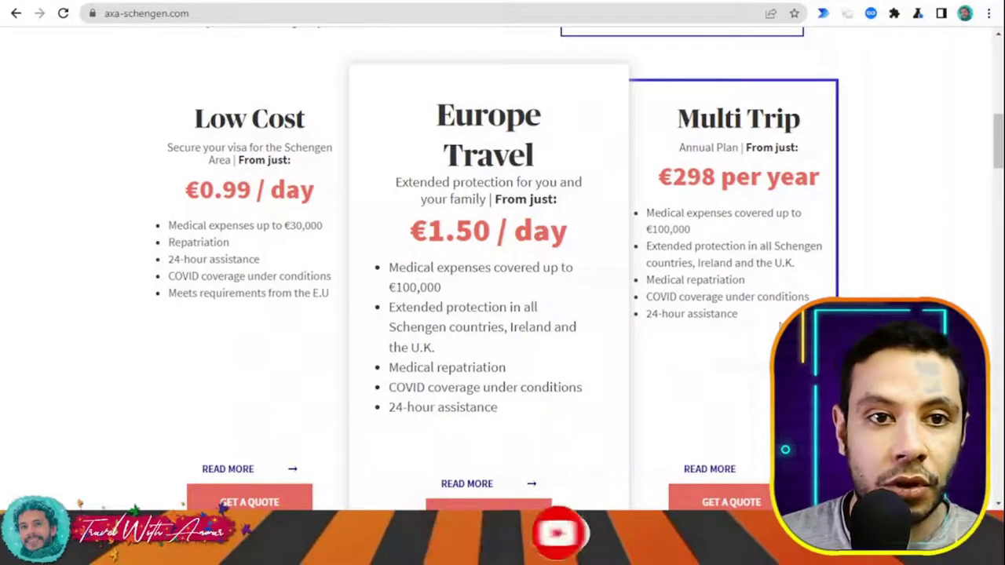
{"action": "scroll", "coordinate": [742, 212], "scroll_direction": "up", "scroll_amount": 10}
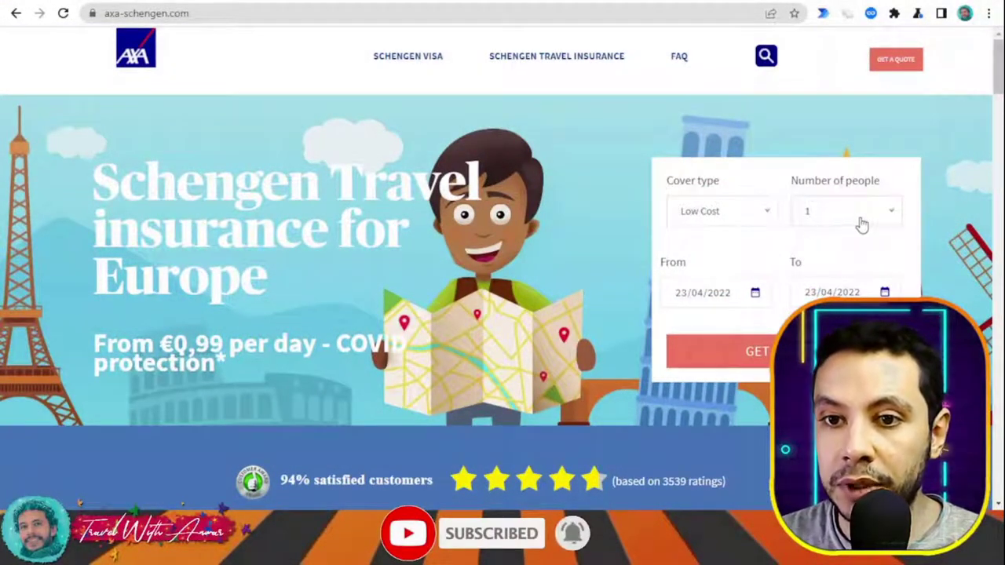
Set the travel dates from 1 May 2022 to 31 May 2022 in the date pickers.
{"action": "left_click", "coordinate": [721, 294]}
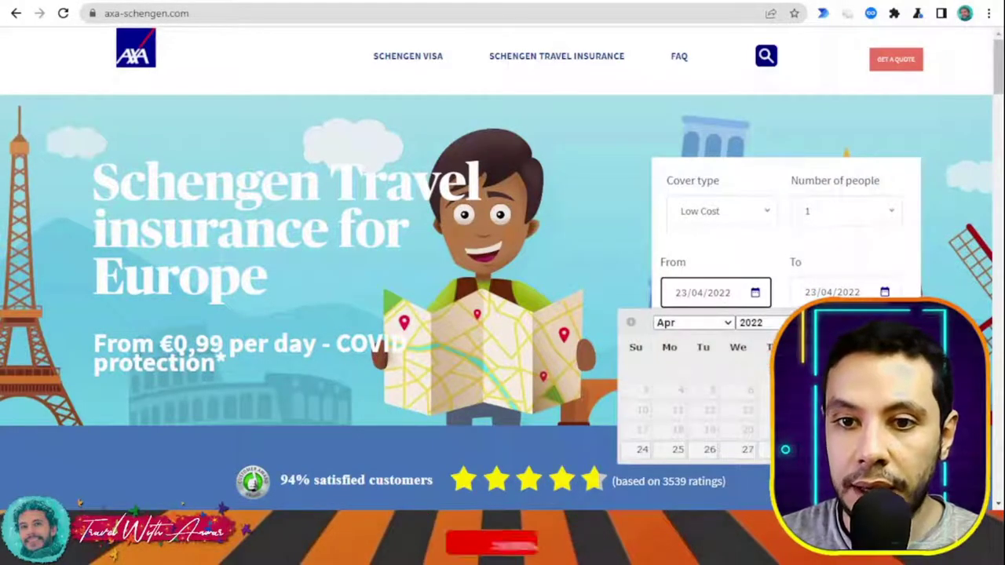
{"action": "left_click", "coordinate": [723, 323]}
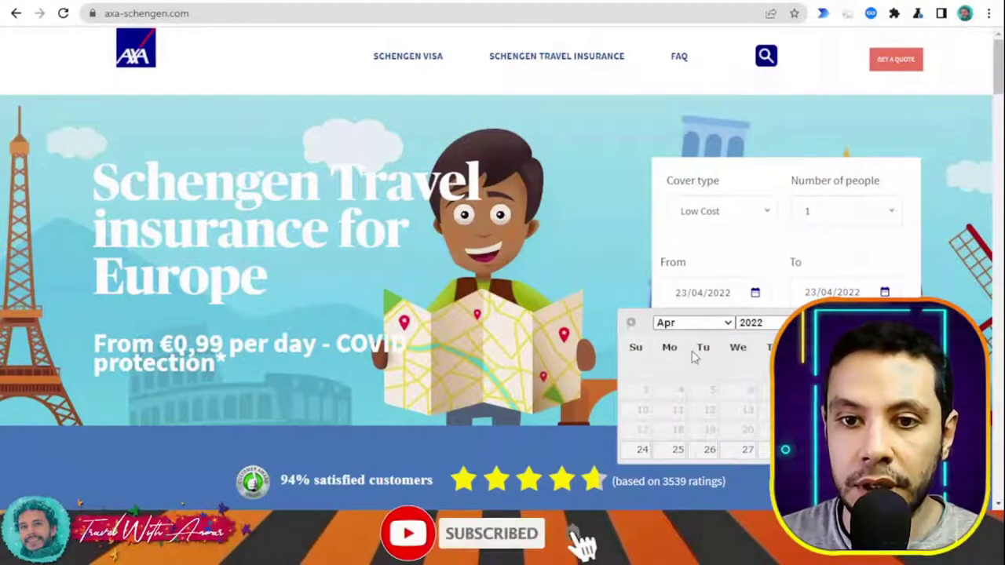
{"action": "left_click", "coordinate": [694, 357]}
{"action": "left_click", "coordinate": [641, 372]}
{"action": "left_click", "coordinate": [845, 292]}
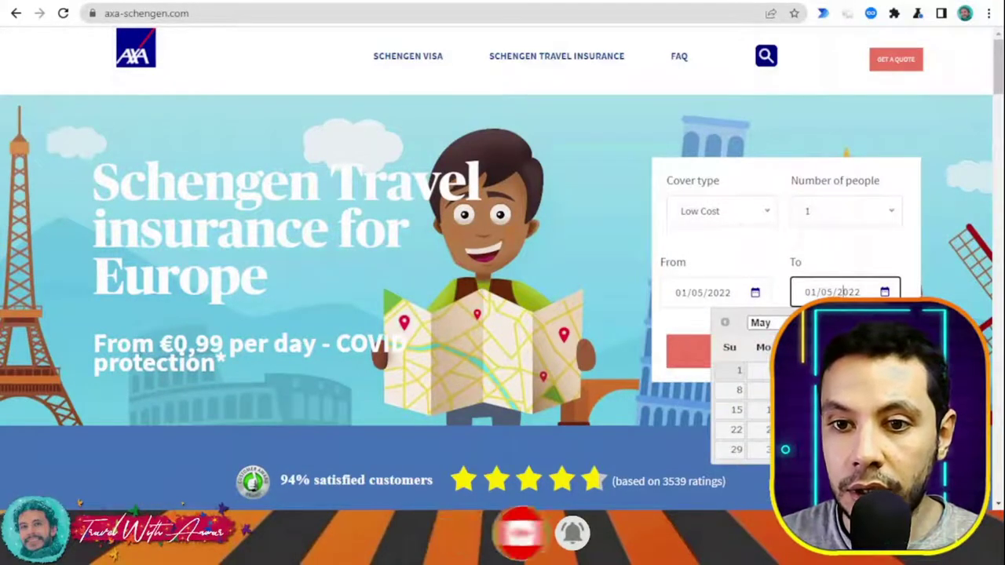
{"action": "left_click", "coordinate": [797, 449]}
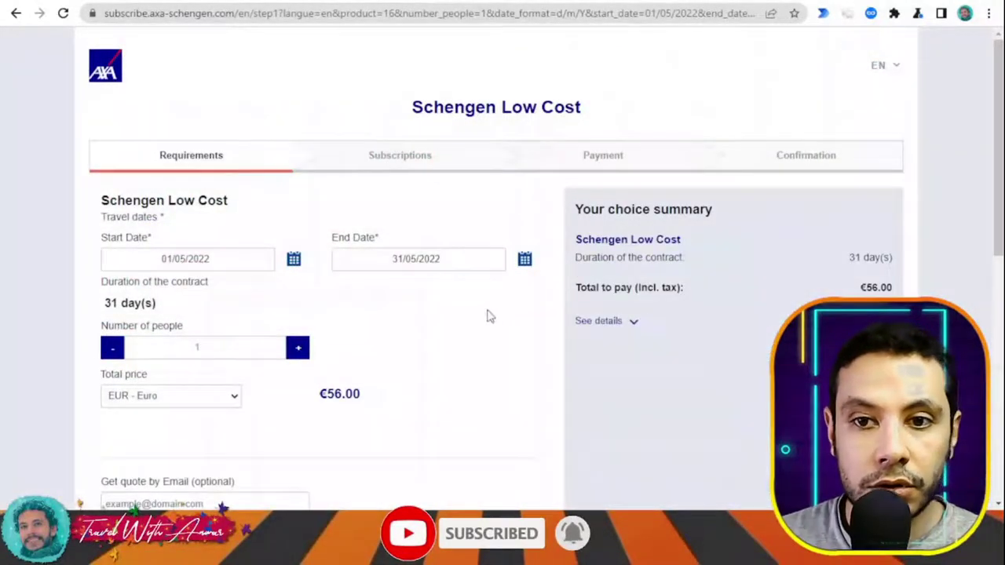
{"action": "scroll", "coordinate": [489, 316], "scroll_direction": "down", "scroll_amount": 1}
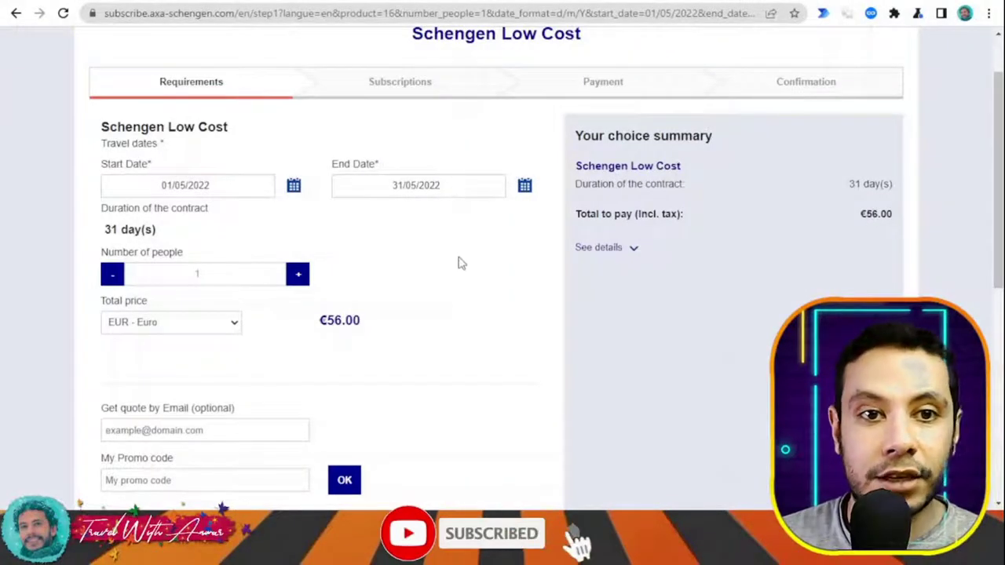
Highlight the €56.00 total price for the 31-day Low Cost quote.
{"action": "scroll", "coordinate": [594, 280], "scroll_direction": "up", "scroll_amount": 1}
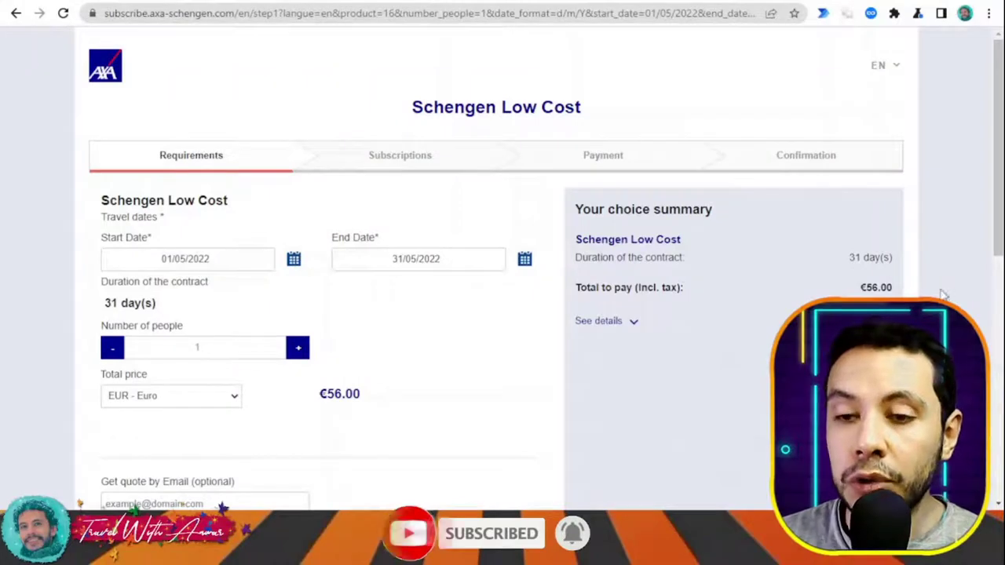
{"action": "left_click_drag", "start_coordinate": [868, 289], "coordinate": [878, 288]}
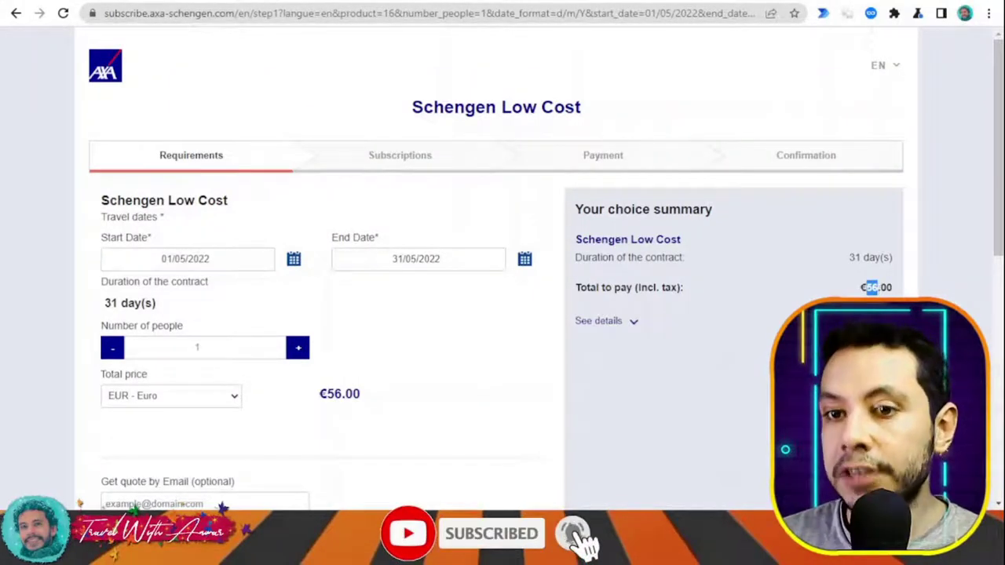
{"action": "scroll", "coordinate": [824, 292], "scroll_direction": "down", "scroll_amount": 3}
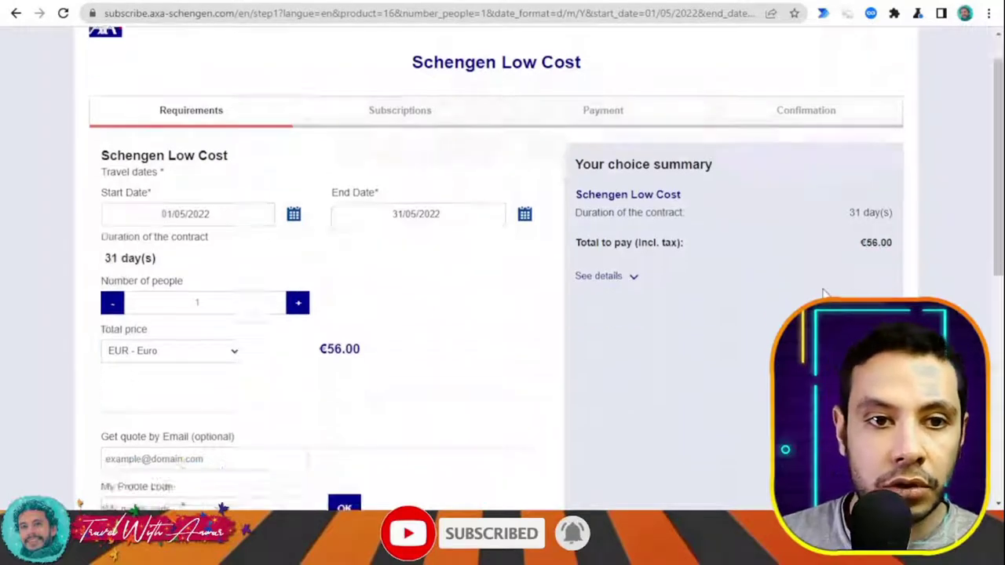
{"action": "scroll", "coordinate": [607, 234], "scroll_direction": "down", "scroll_amount": 1}
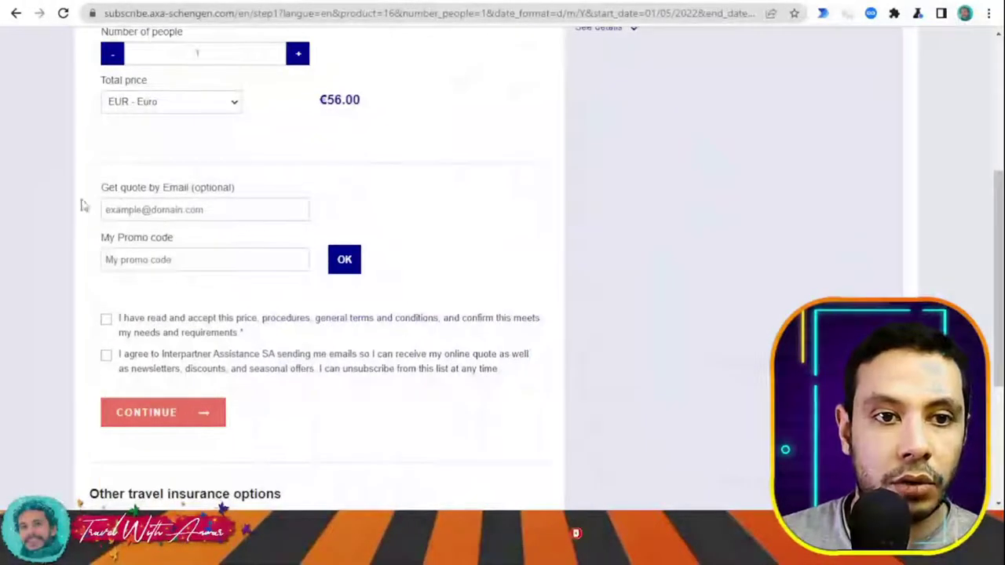
{"action": "scroll", "coordinate": [224, 216], "scroll_direction": "up", "scroll_amount": 1}
{"action": "scroll", "coordinate": [529, 244], "scroll_direction": "up", "scroll_amount": 3}
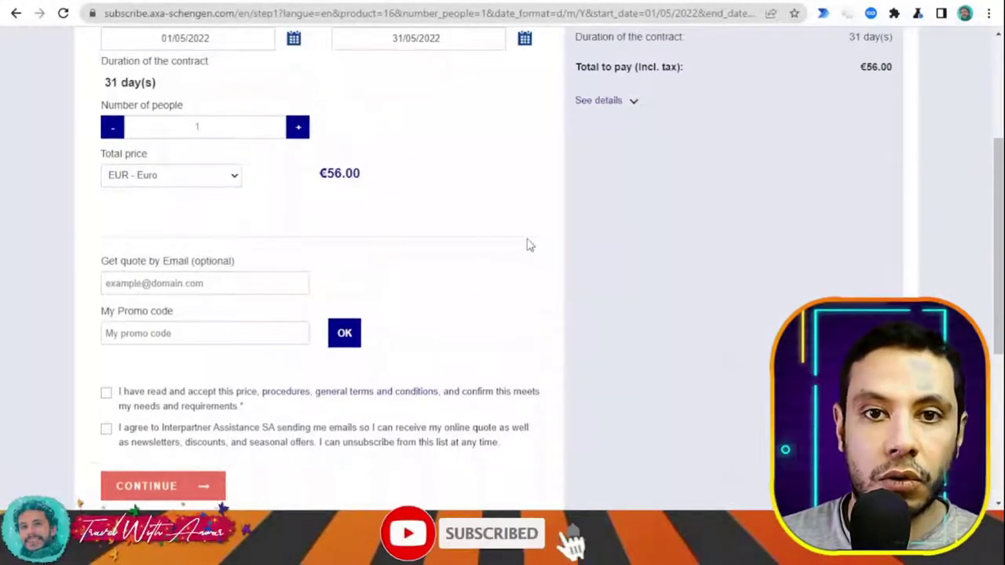
{"action": "scroll", "coordinate": [63, 281], "scroll_direction": "down", "scroll_amount": 3}
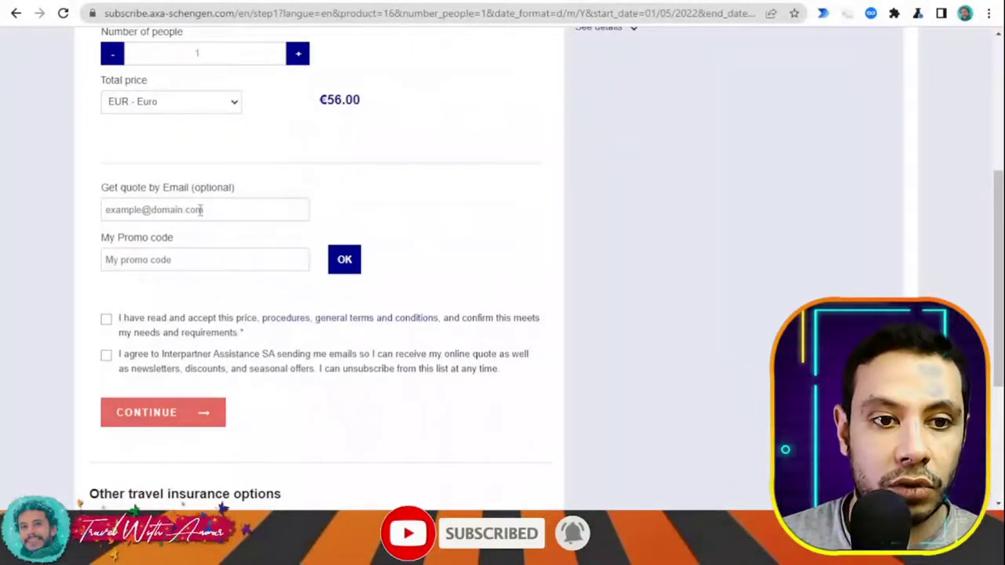
Accept the price and terms and conditions and continue to subscriber details.
{"action": "left_click", "coordinate": [106, 320]}
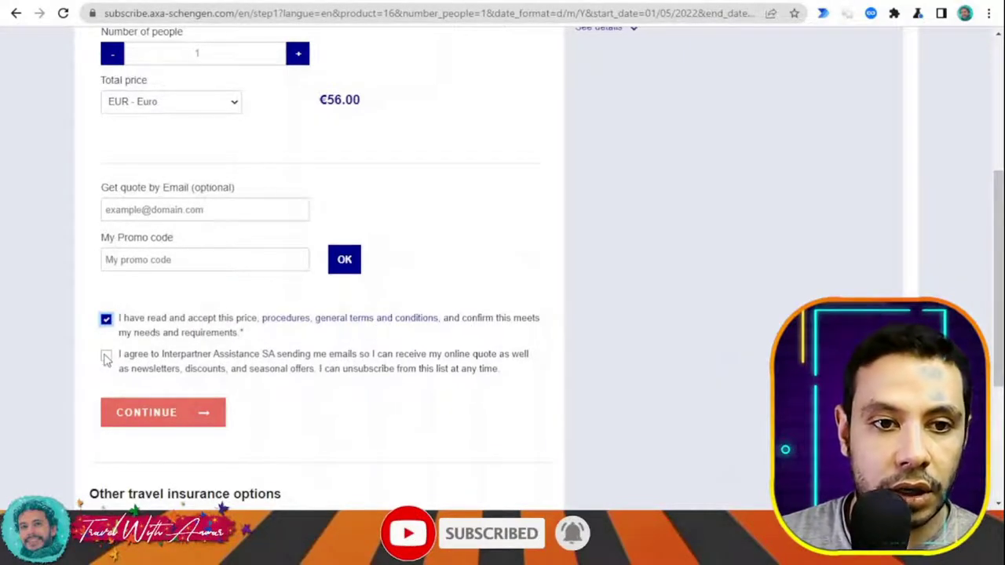
{"action": "scroll", "coordinate": [318, 371], "scroll_direction": "down", "scroll_amount": 1}
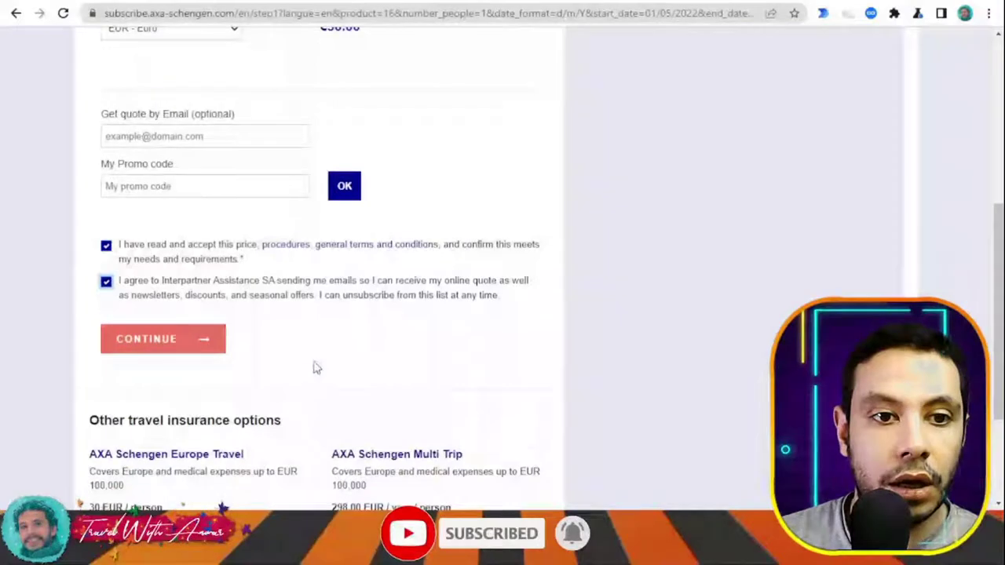
{"action": "left_click", "coordinate": [192, 346]}
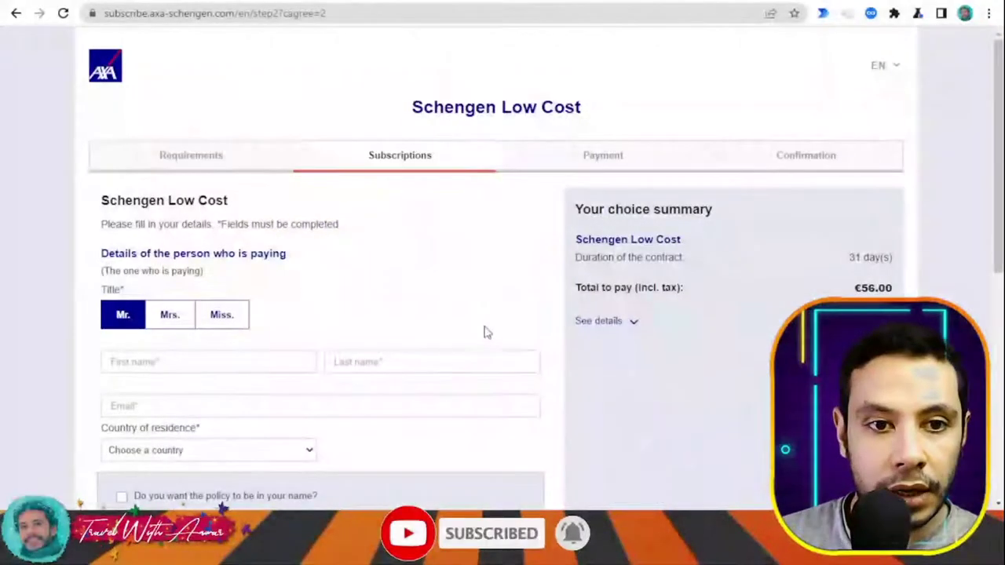
{"action": "scroll", "coordinate": [487, 322], "scroll_direction": "down", "scroll_amount": 4}
{"action": "scroll", "coordinate": [495, 314], "scroll_direction": "up", "scroll_amount": 4}
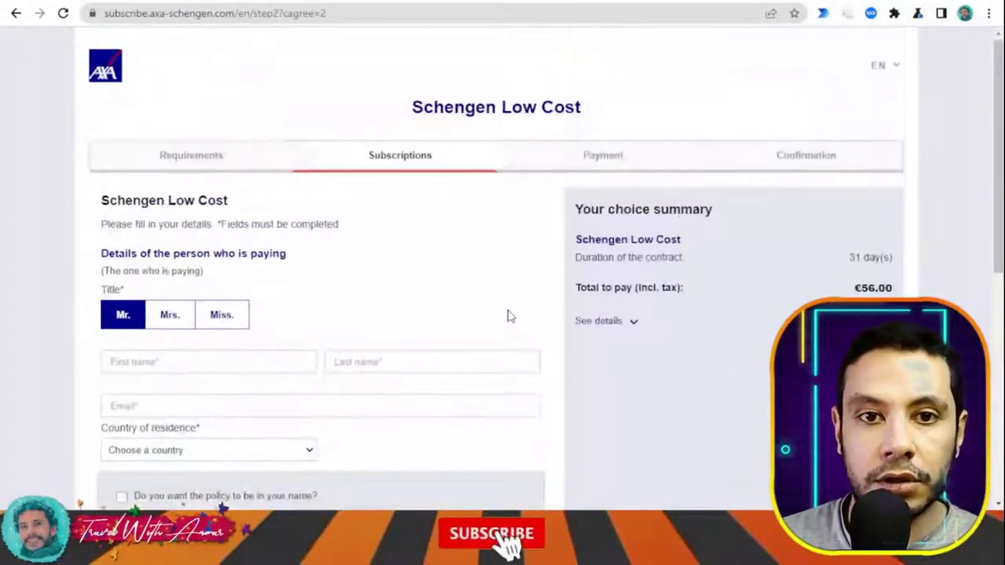
{"action": "scroll", "coordinate": [511, 314], "scroll_direction": "down", "scroll_amount": 2}
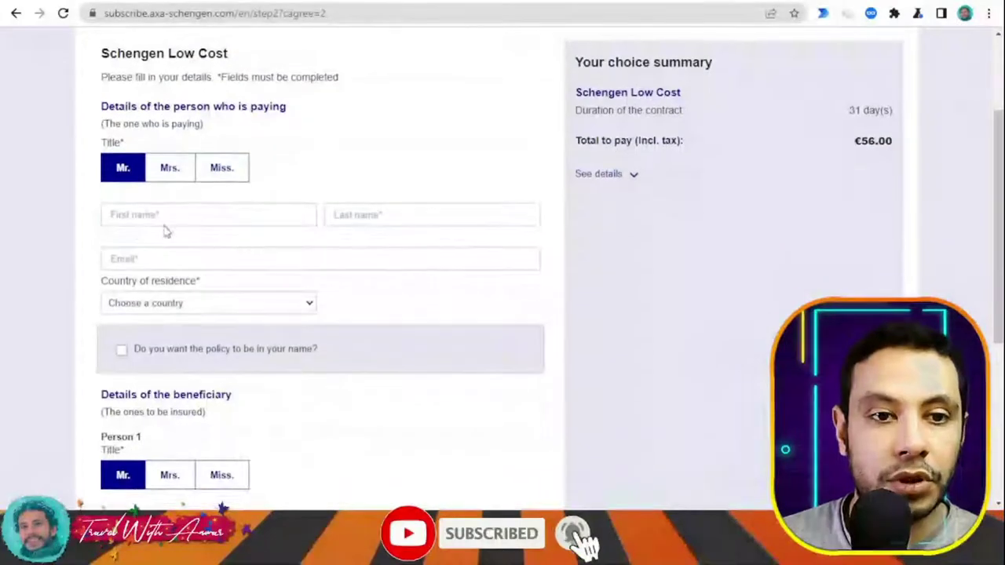
{"action": "scroll", "coordinate": [327, 217], "scroll_direction": "down", "scroll_amount": 3}
{"action": "scroll", "coordinate": [327, 218], "scroll_direction": "up", "scroll_amount": 3}
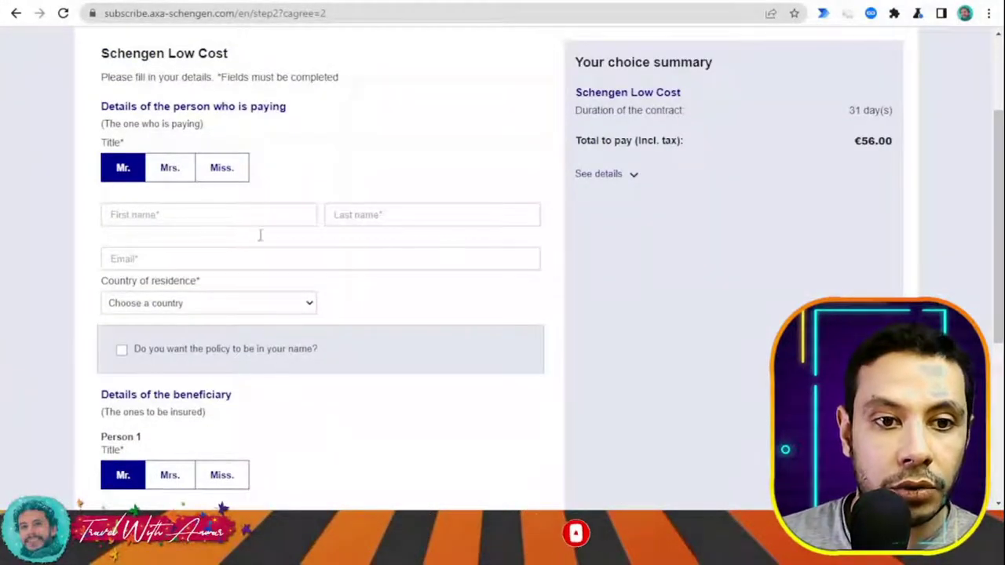
{"action": "scroll", "coordinate": [382, 258], "scroll_direction": "down", "scroll_amount": 4}
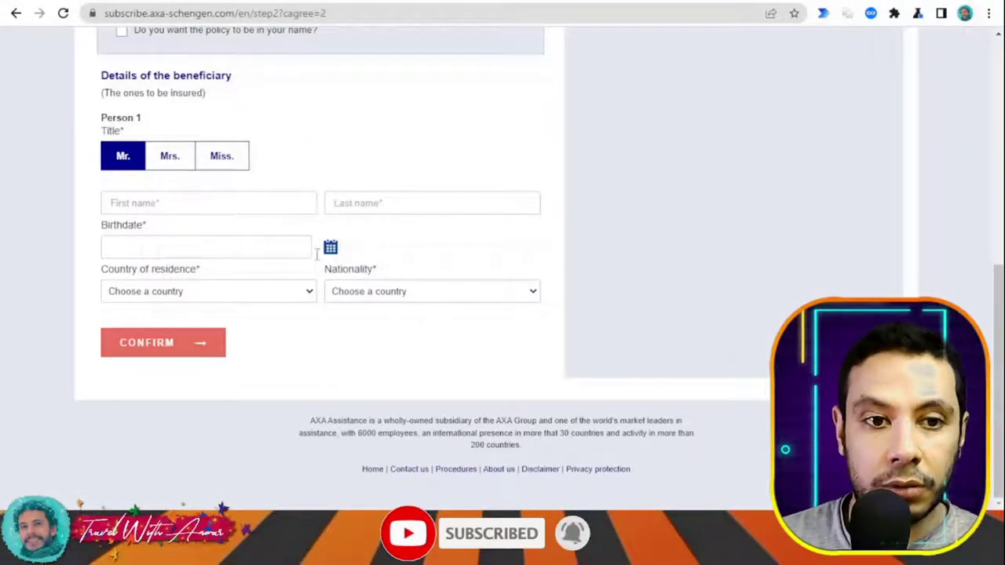
{"action": "scroll", "coordinate": [455, 292], "scroll_direction": "up", "scroll_amount": 6}
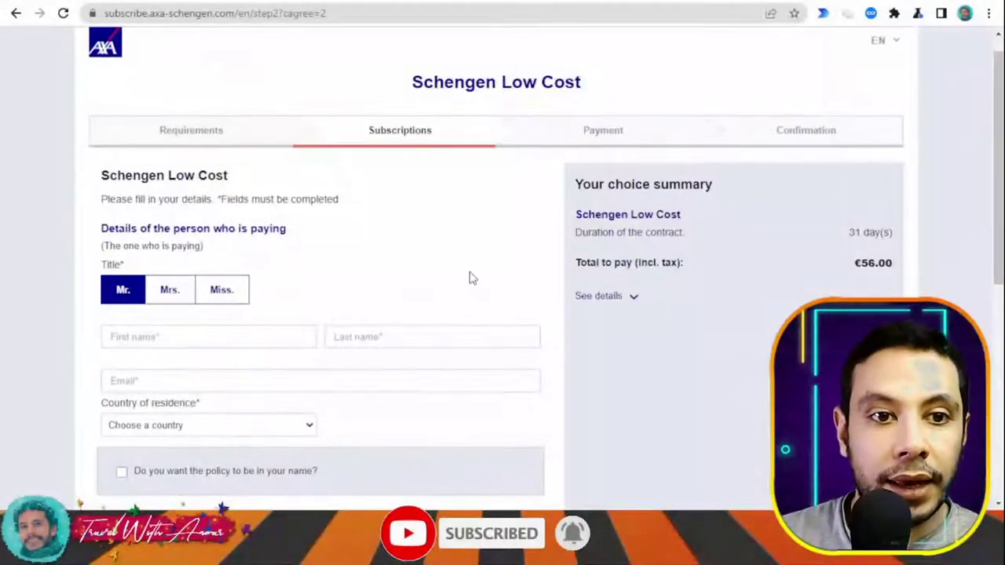
{"action": "scroll", "coordinate": [268, 227], "scroll_direction": "down", "scroll_amount": 1}
{"action": "scroll", "coordinate": [268, 228], "scroll_direction": "down", "scroll_amount": 4}
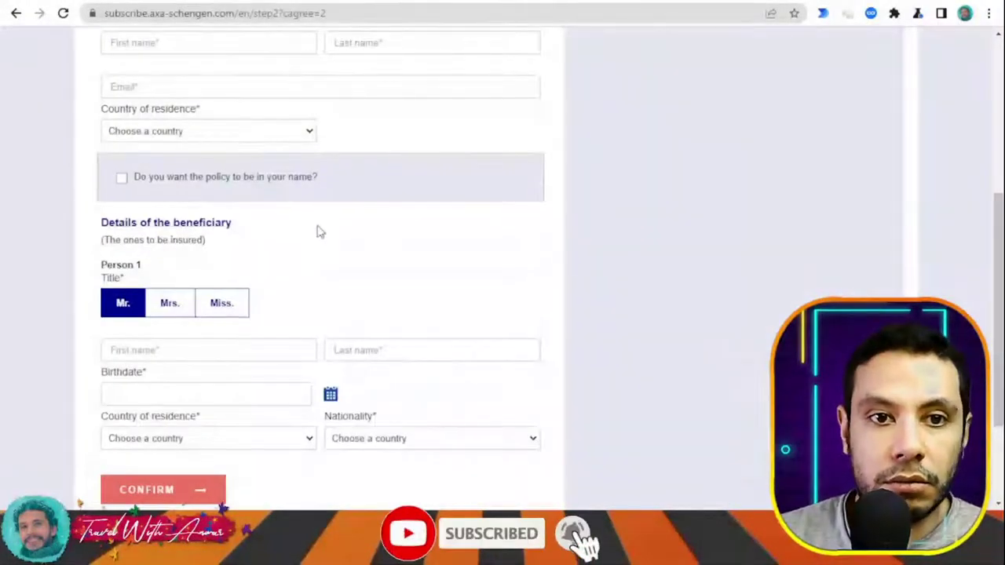
{"action": "scroll", "coordinate": [319, 232], "scroll_direction": "up", "scroll_amount": 4}
{"action": "scroll", "coordinate": [321, 227], "scroll_direction": "down", "scroll_amount": 3}
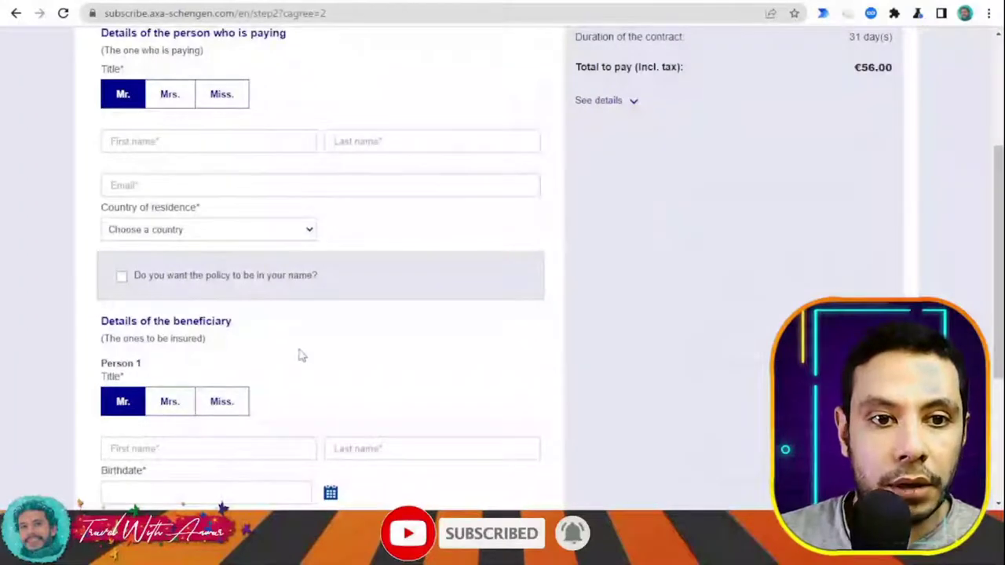
{"action": "scroll", "coordinate": [333, 331], "scroll_direction": "down", "scroll_amount": 2}
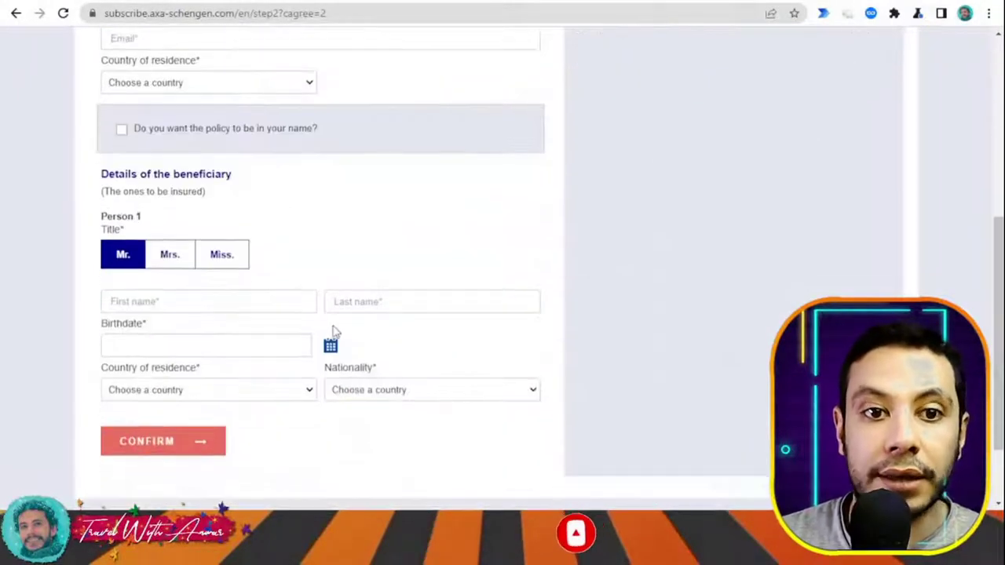
{"action": "scroll", "coordinate": [329, 330], "scroll_direction": "down", "scroll_amount": 2}
{"action": "scroll", "coordinate": [424, 369], "scroll_direction": "up", "scroll_amount": 6}
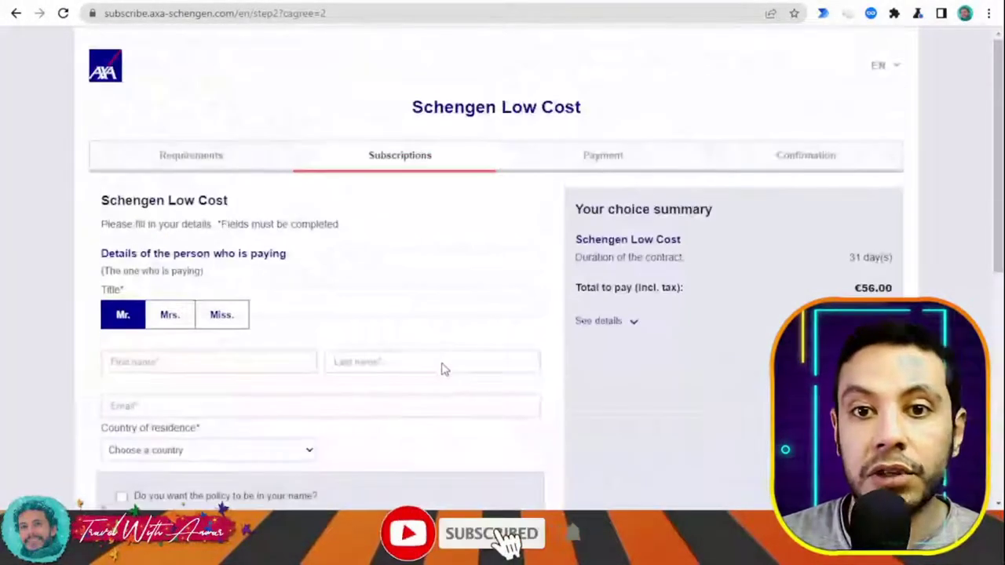